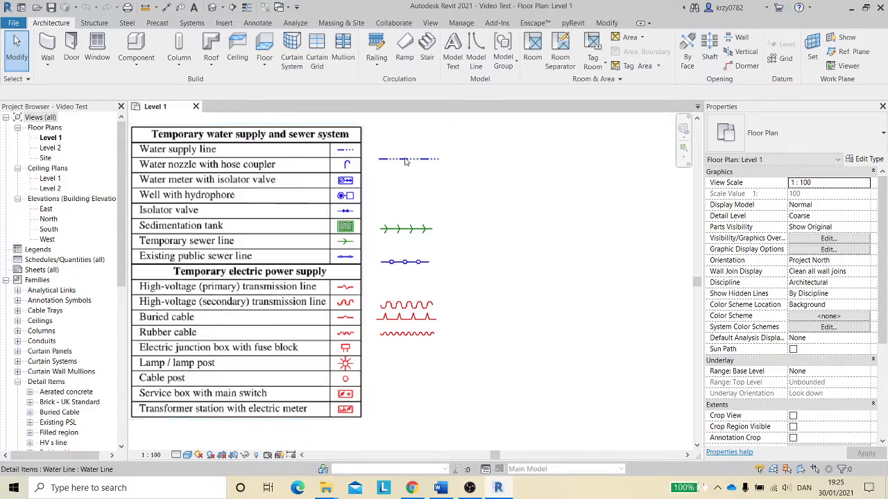
# - Extend the water supply, temporary sewer and existing public sewer detail lines to a common right end
pyautogui.click(406, 160)
pyautogui.moveTo(448, 162); pyautogui.dragTo(567, 159)
pyautogui.click(424, 229)
pyautogui.moveTo(432, 229); pyautogui.dragTo(560, 229)
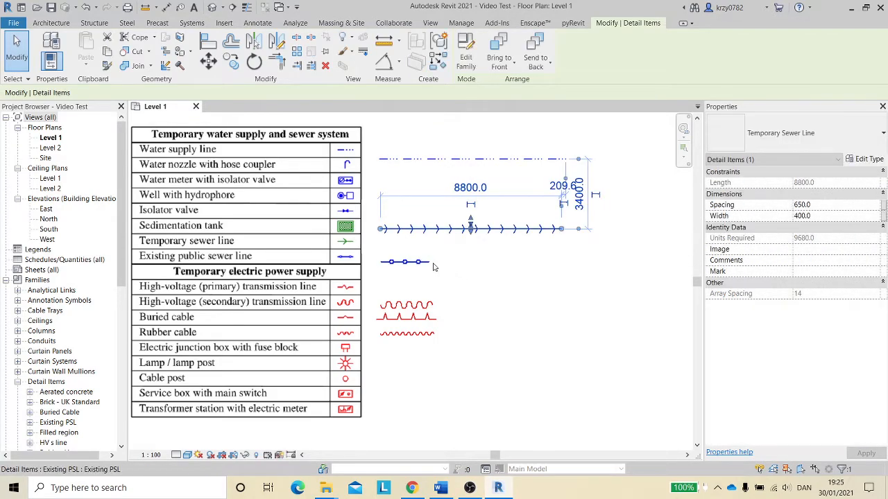
pyautogui.click(421, 263)
pyautogui.moveTo(428, 263); pyautogui.dragTo(552, 262)
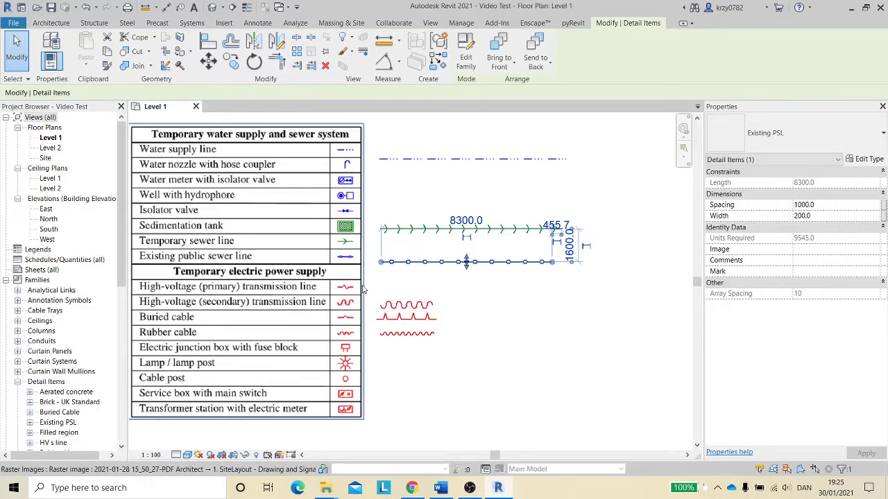
# - Extend the three red electric cable detail lines to the same right end
pyautogui.click(433, 305)
pyautogui.moveTo(432, 306); pyautogui.dragTo(549, 304)
pyautogui.click(424, 318)
pyautogui.moveTo(437, 321); pyautogui.dragTo(548, 319)
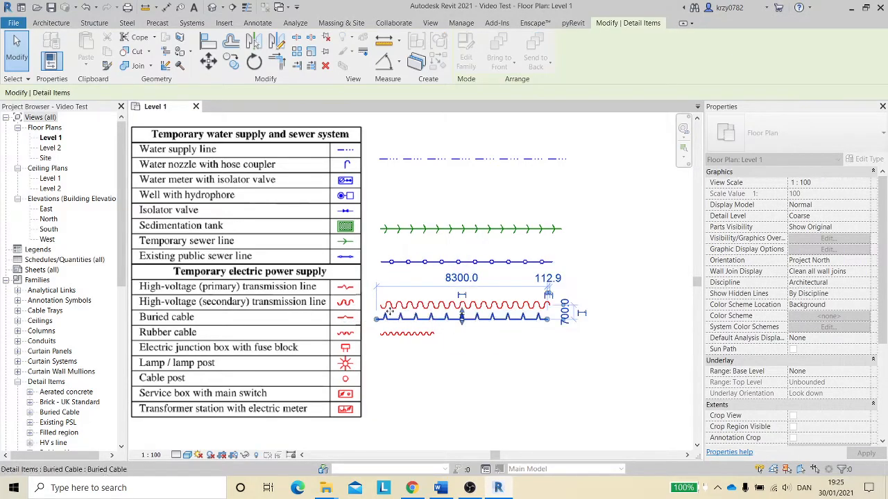
pyautogui.click(430, 335)
pyautogui.moveTo(433, 334); pyautogui.dragTo(559, 334)
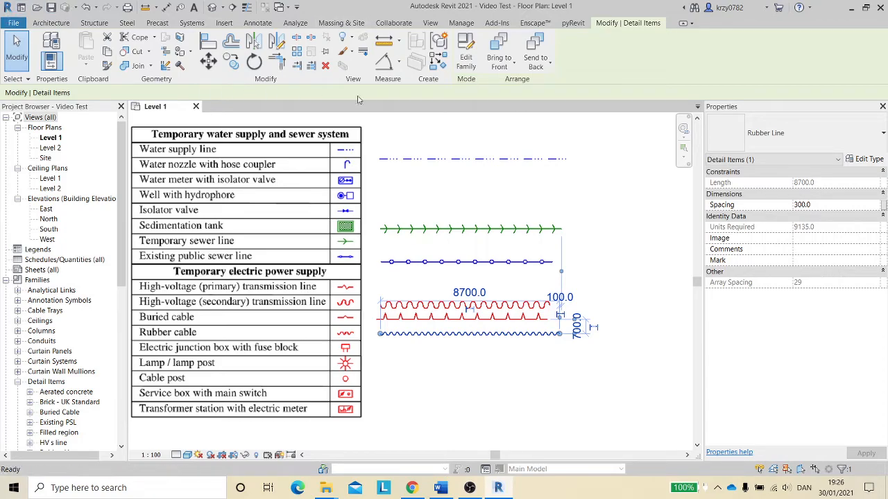
# - Create a new family from the English Metric Detail Item template
pyautogui.hotkey('ctrl', 'd')
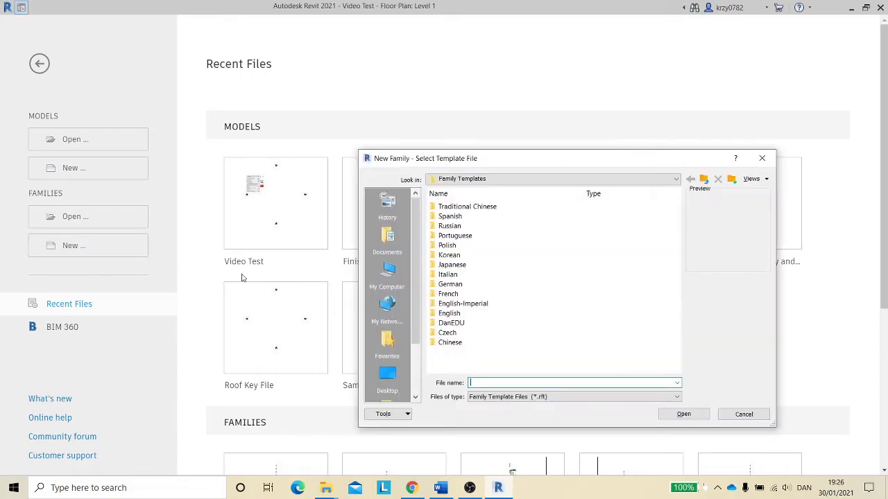
pyautogui.doubleClick(449, 312)
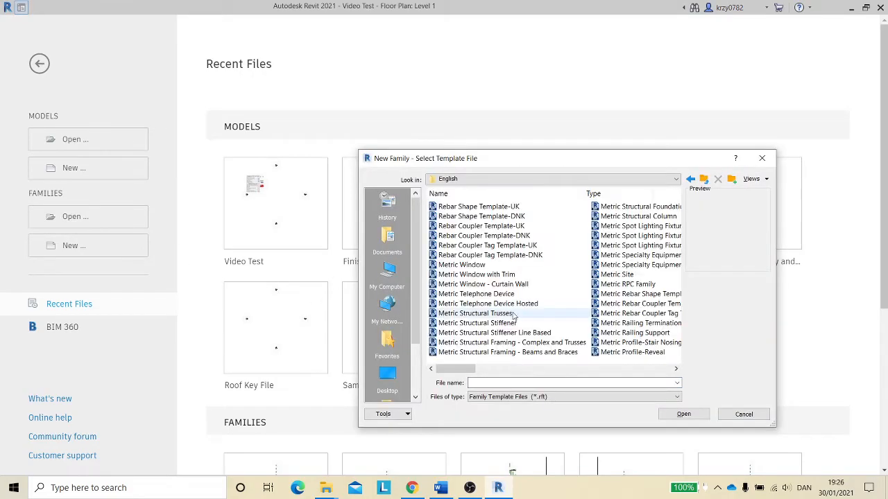
pyautogui.scroll(-5, 527, 316)
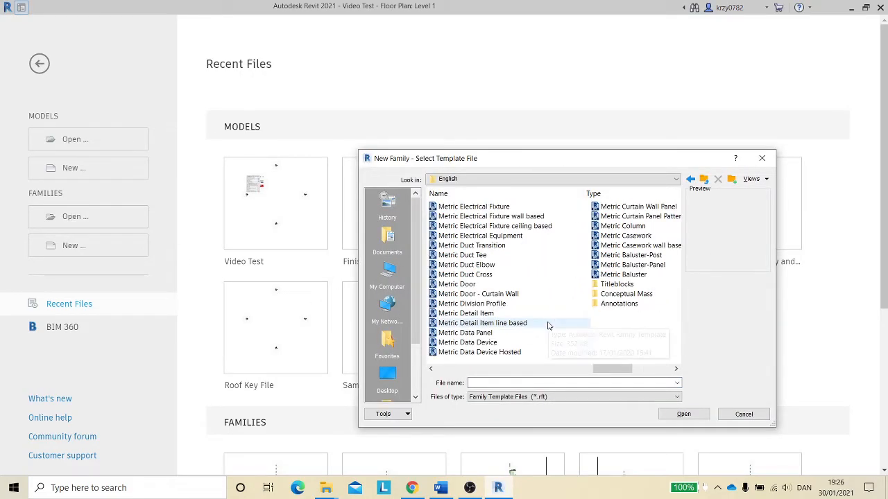
pyautogui.click(462, 314)
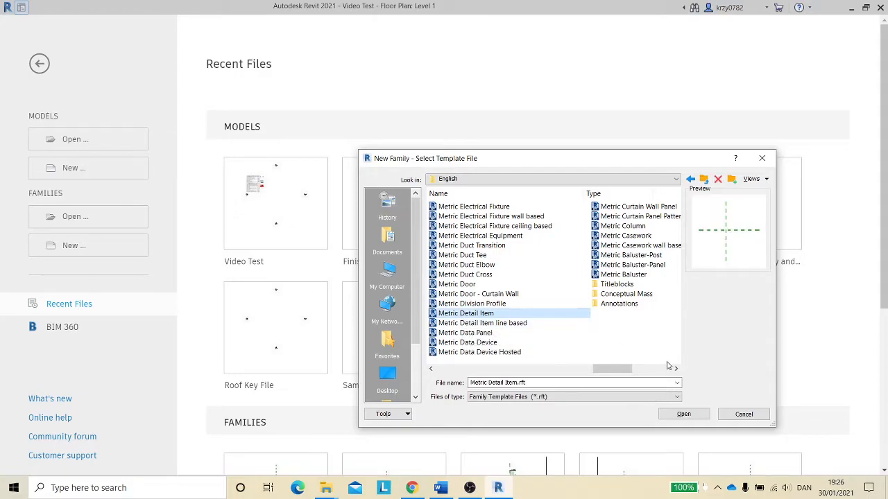
pyautogui.click(683, 414)
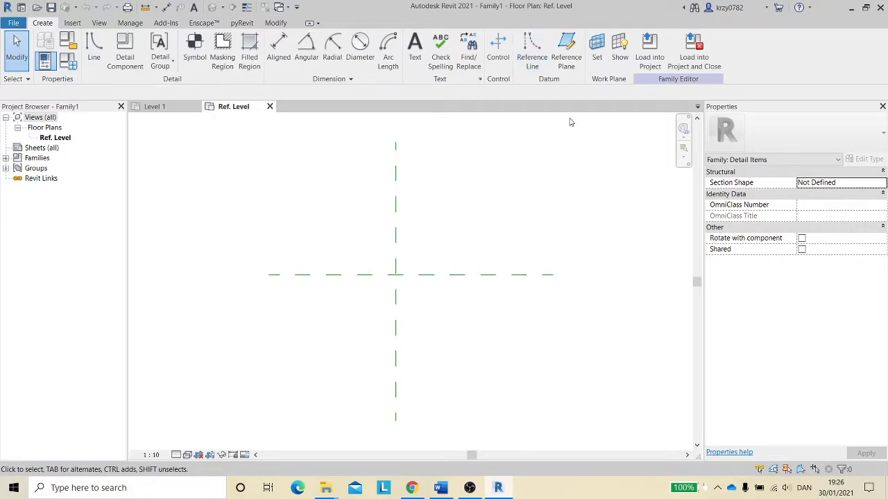
# - Place vertical reference planes by picking existing planes with a 200 mm offset, forming a row to the right of center
pyautogui.press('r')
pyautogui.press('p')
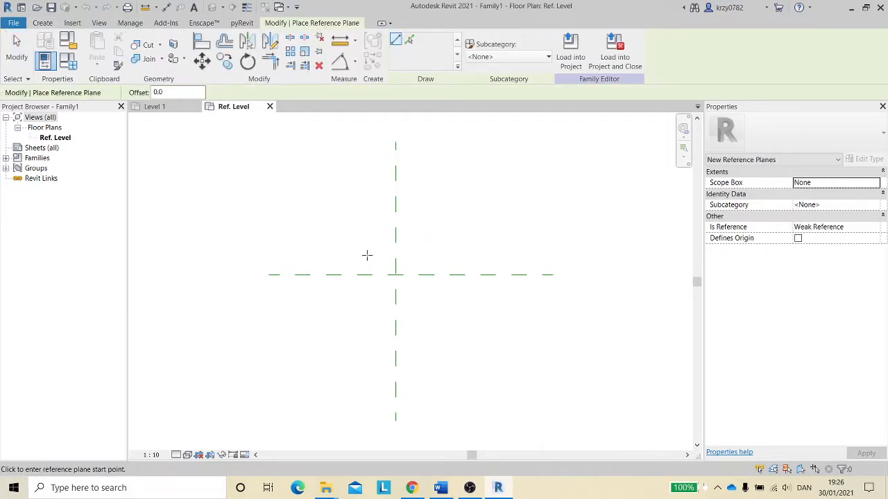
pyautogui.click(409, 40)
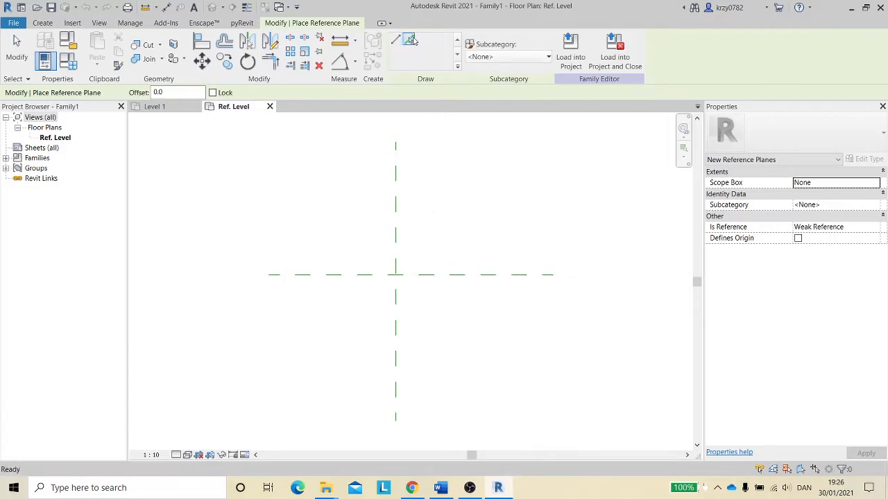
pyautogui.moveTo(184, 90); pyautogui.dragTo(116, 99)
pyautogui.write('200')
pyautogui.press('Return')
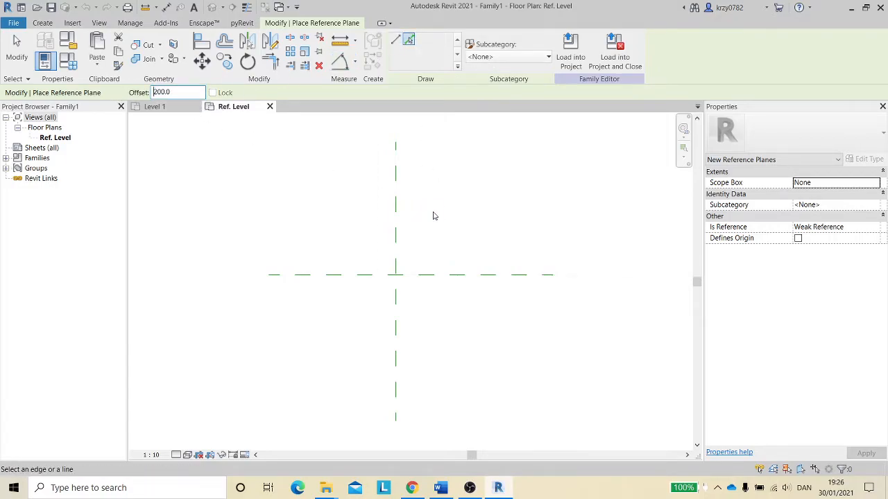
pyautogui.click(399, 234)
pyautogui.click(419, 234)
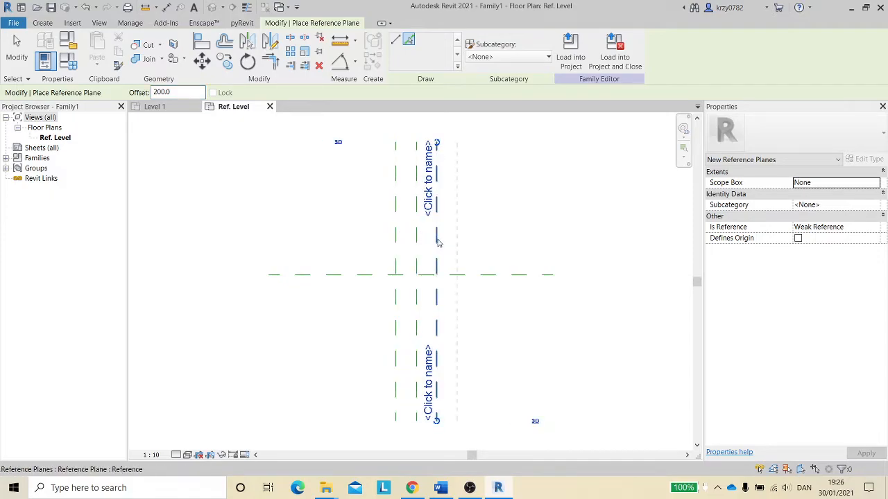
pyautogui.click(439, 242)
pyautogui.click(459, 243)
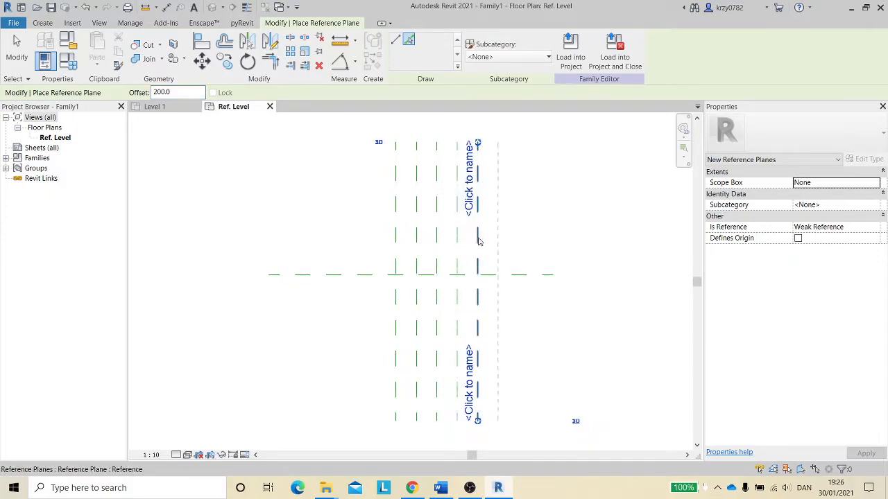
pyautogui.click(479, 242)
pyautogui.click(500, 243)
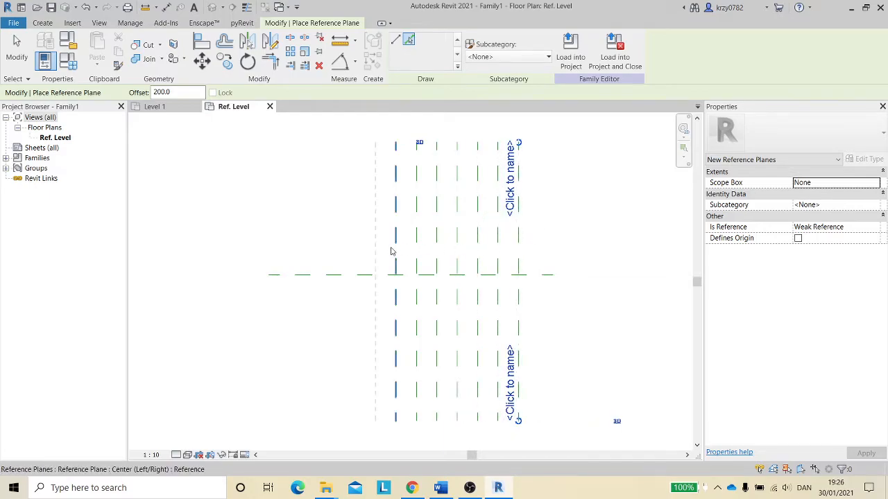
# - Add an offset reference plane to the left and a horizontal one above the center plane, then exit the tool
pyautogui.click(377, 274)
pyautogui.click(374, 254)
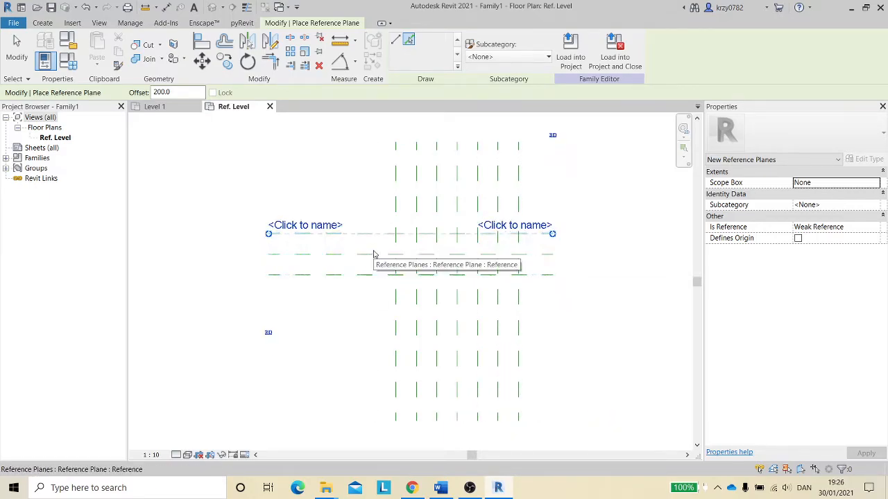
pyautogui.press('Escape')
pyautogui.press('Escape')
pyautogui.moveTo(579, 180); pyautogui.dragTo(556, 204, button='middle')
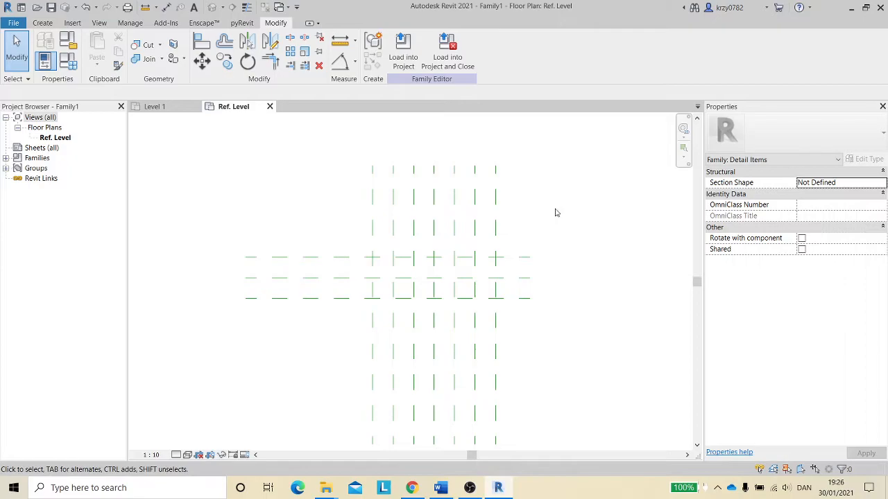
# - Dimension the three horizontal reference planes with an aligned dimension and make it equal
pyautogui.press('d')
pyautogui.press('i')
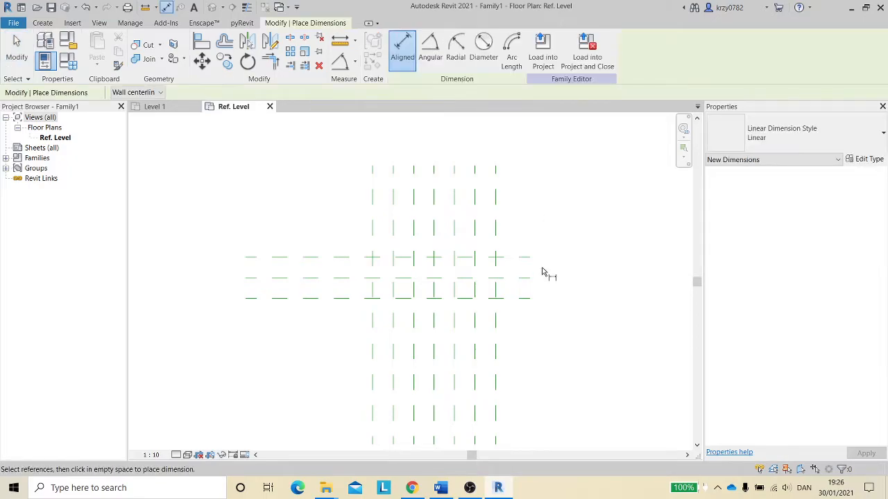
pyautogui.click(525, 279)
pyautogui.click(527, 258)
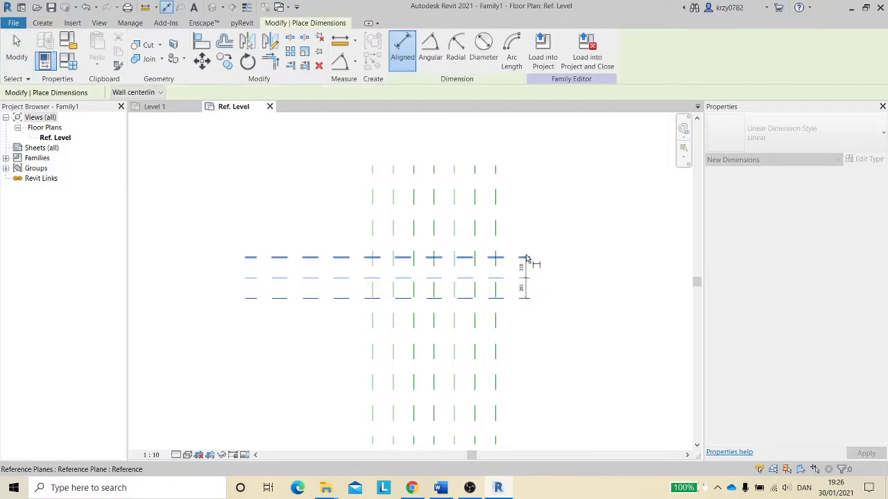
pyautogui.click(562, 217)
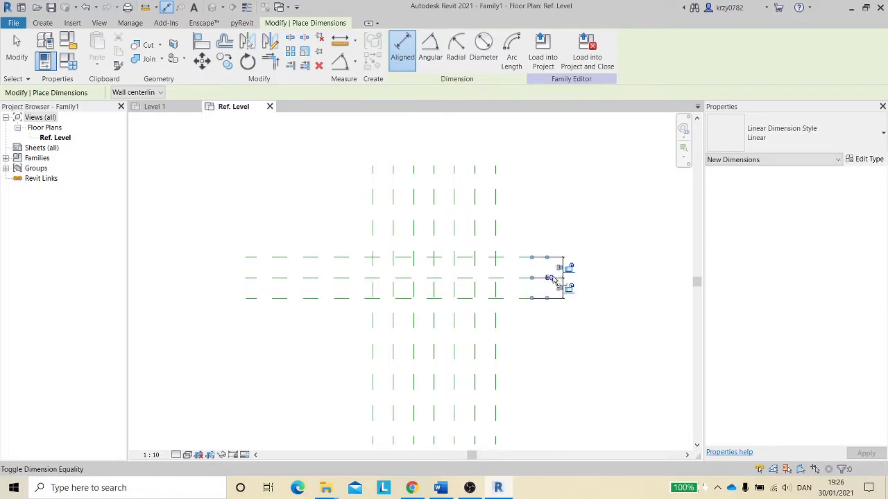
pyautogui.click(518, 258)
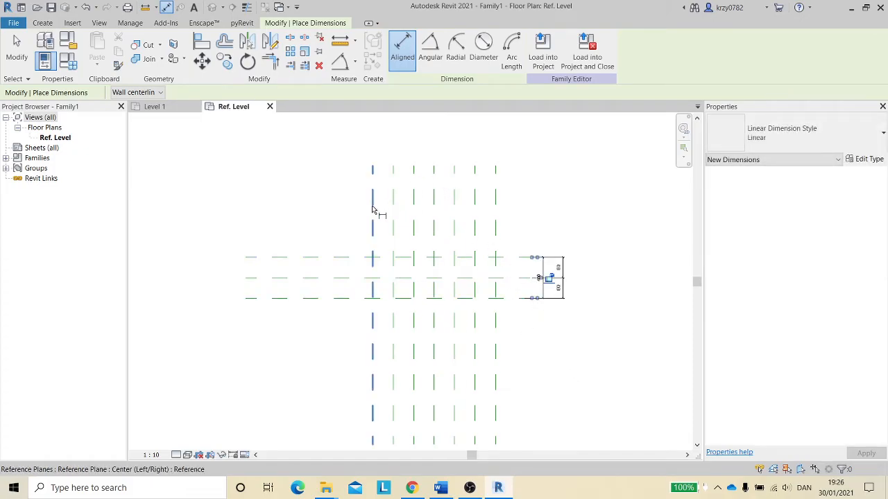
# - Dimension the inner vertical reference planes as one string and make the spacing equal
pyautogui.click(393, 218)
pyautogui.click(414, 223)
pyautogui.click(433, 225)
pyautogui.click(454, 228)
pyautogui.click(476, 228)
pyautogui.click(541, 215)
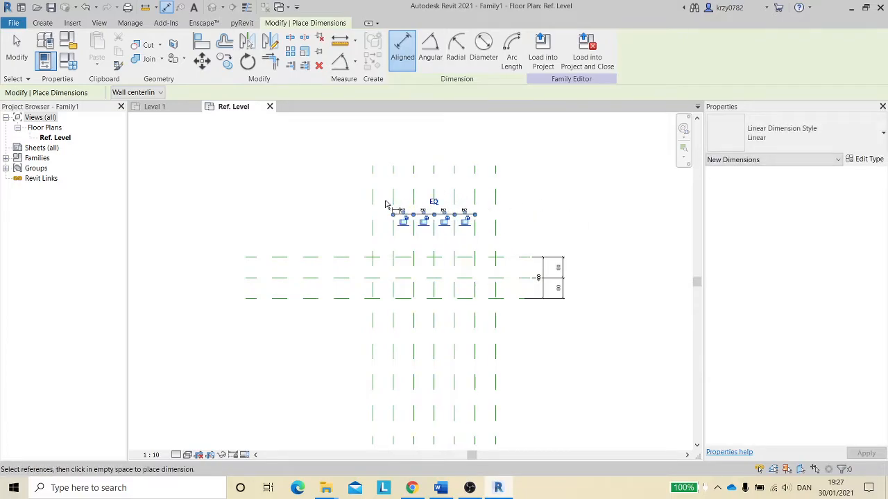
# - Dimension the 200 mm spaces between the outer vertical planes at each end
pyautogui.click(373, 196)
pyautogui.click(393, 203)
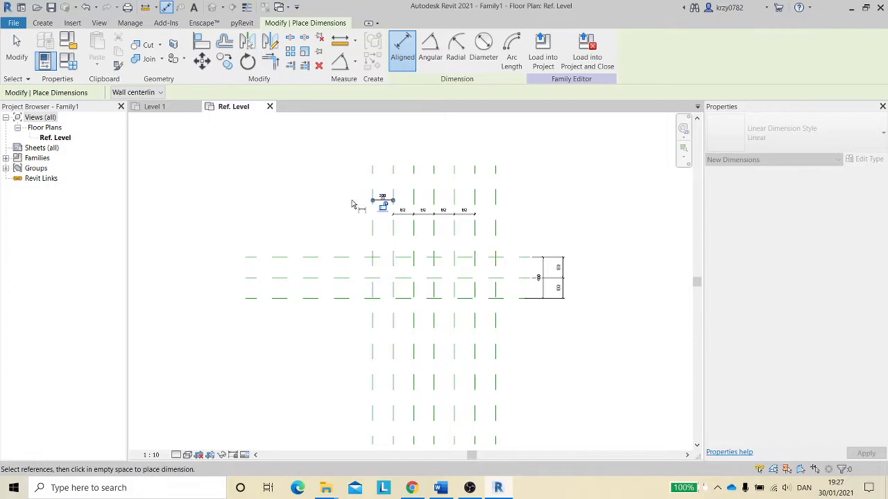
pyautogui.click(357, 197)
pyautogui.click(476, 201)
pyautogui.click(496, 199)
pyautogui.click(483, 199)
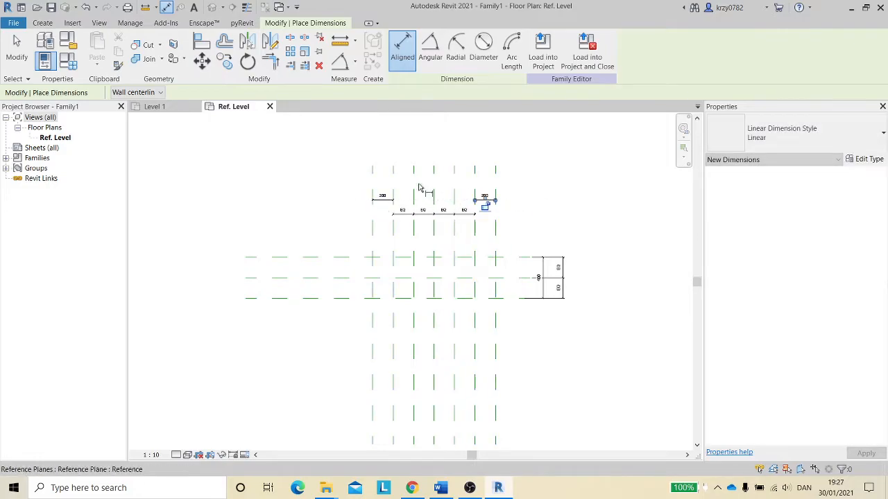
# - Add an overall dimension across the outermost vertical reference planes and exit the dimension tool
pyautogui.click(372, 192)
pyautogui.click(496, 183)
pyautogui.click(534, 190)
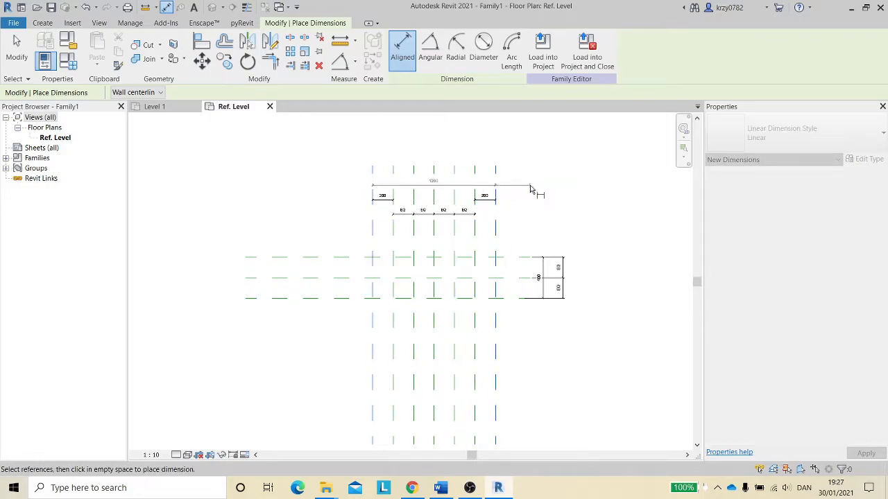
pyautogui.press('Escape')
pyautogui.press('Escape')
pyautogui.scroll(2, 527, 193)
pyautogui.moveTo(526, 193); pyautogui.dragTo(550, 195, button='middle')
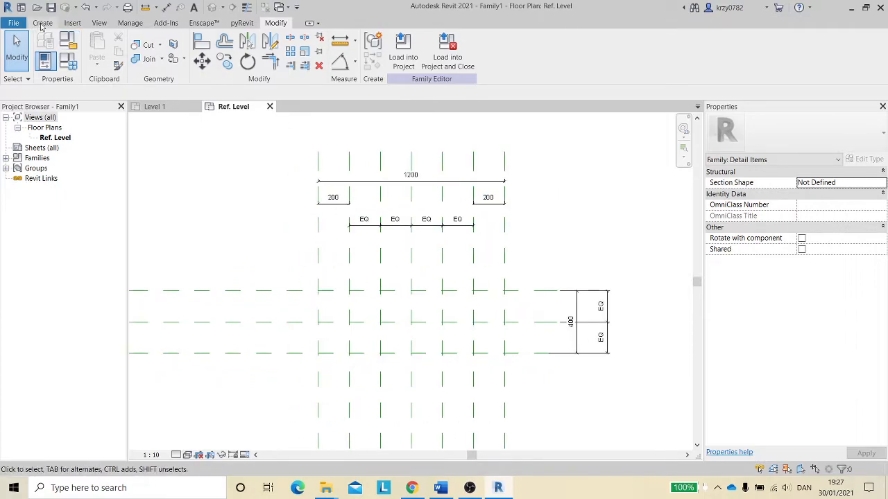
# - Start drawing detail lines in the Medium Lines subcategory with a short horizontal segment on the center plane
pyautogui.click(42, 25)
pyautogui.click(93, 43)
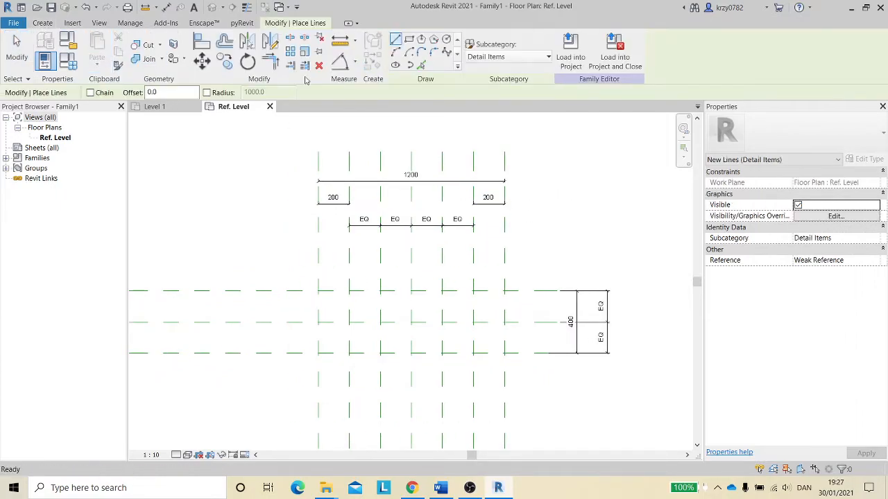
pyautogui.click(548, 56)
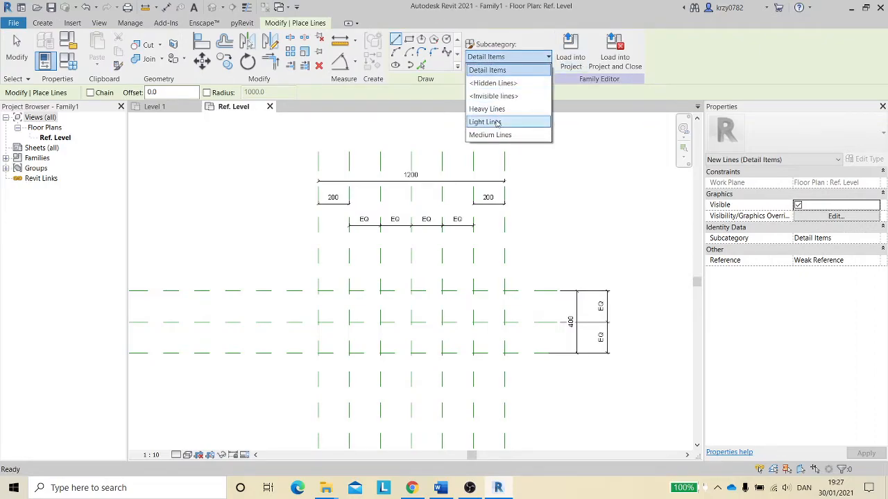
pyautogui.click(488, 135)
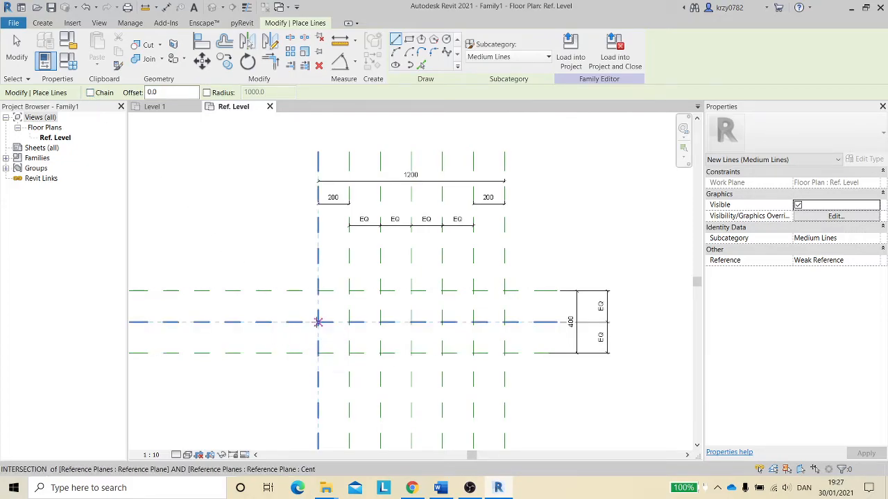
pyautogui.click(318, 322)
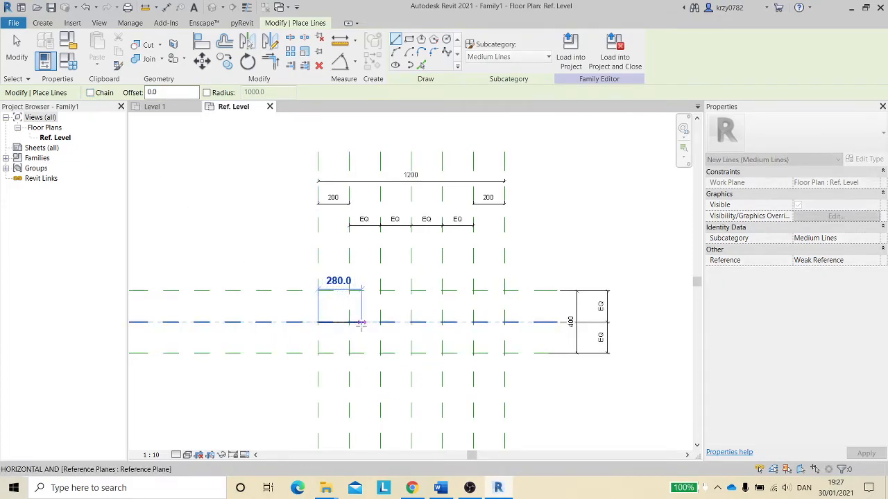
pyautogui.click(349, 322)
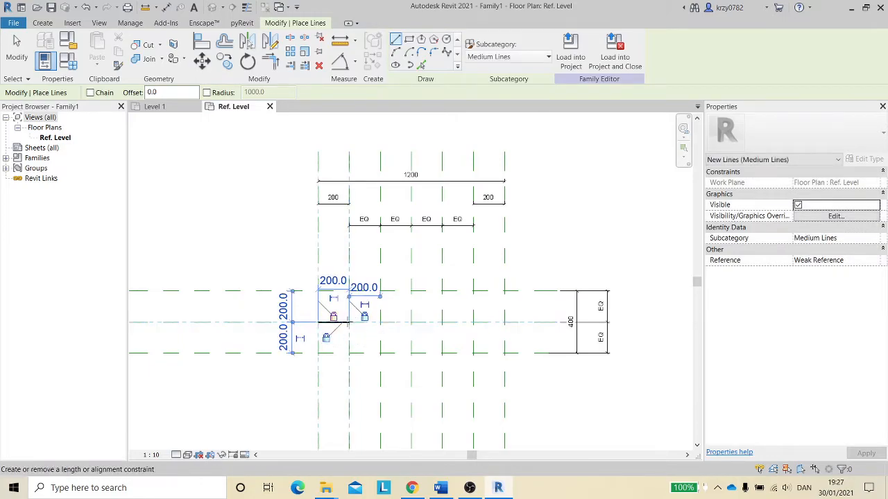
# - Continue the line as zigzag diagonals touching the upper and lower reference planes
pyautogui.click(349, 322)
pyautogui.click(380, 291)
pyautogui.click(397, 317)
pyautogui.click(380, 290)
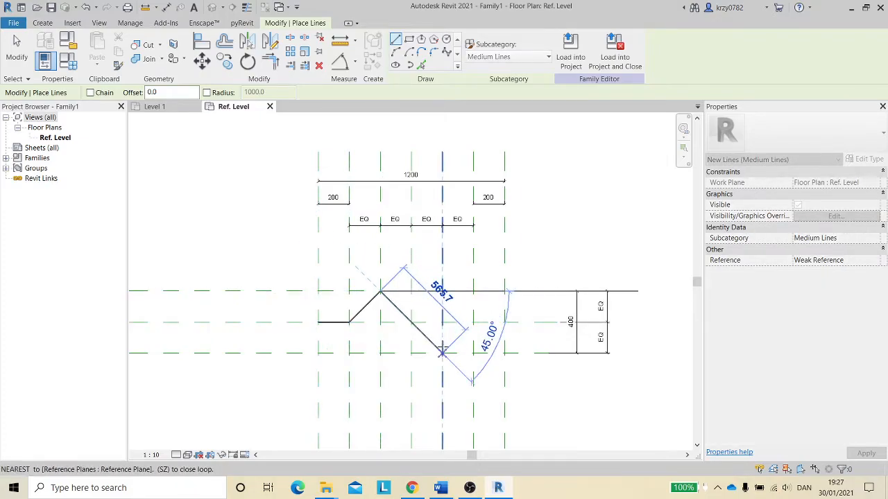
pyautogui.click(442, 353)
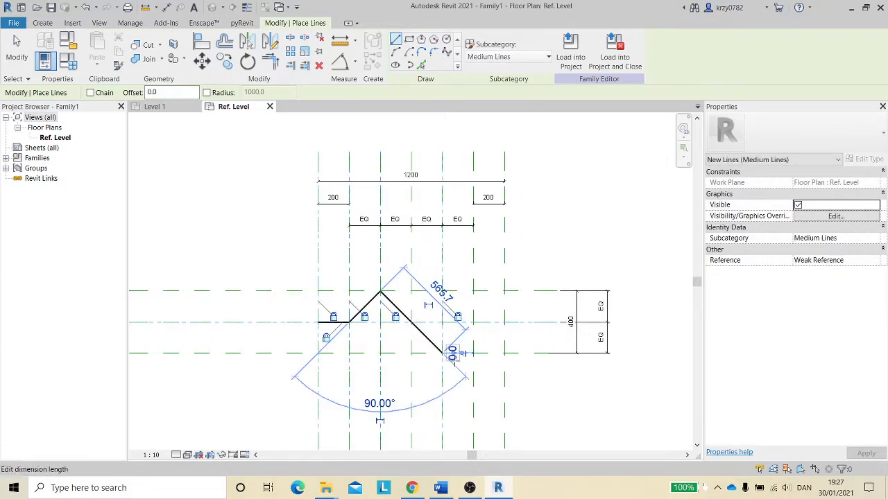
pyautogui.scroll(3, 442, 355)
pyautogui.click(442, 353)
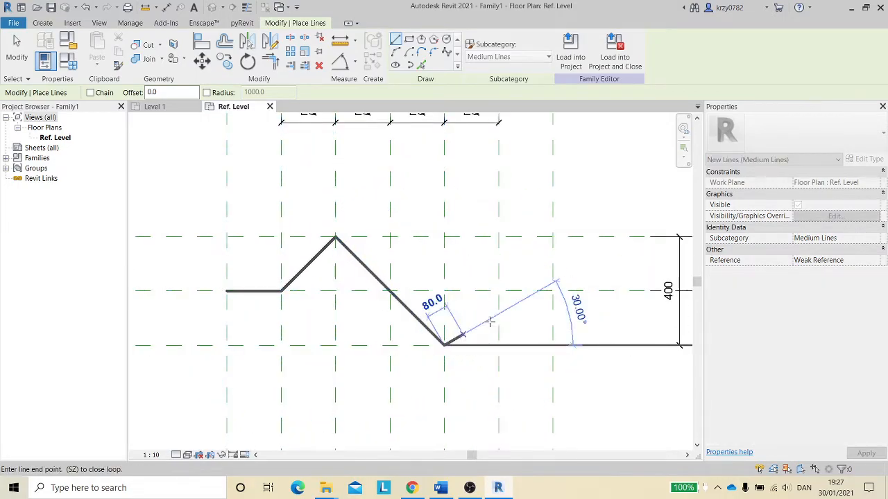
pyautogui.click(498, 291)
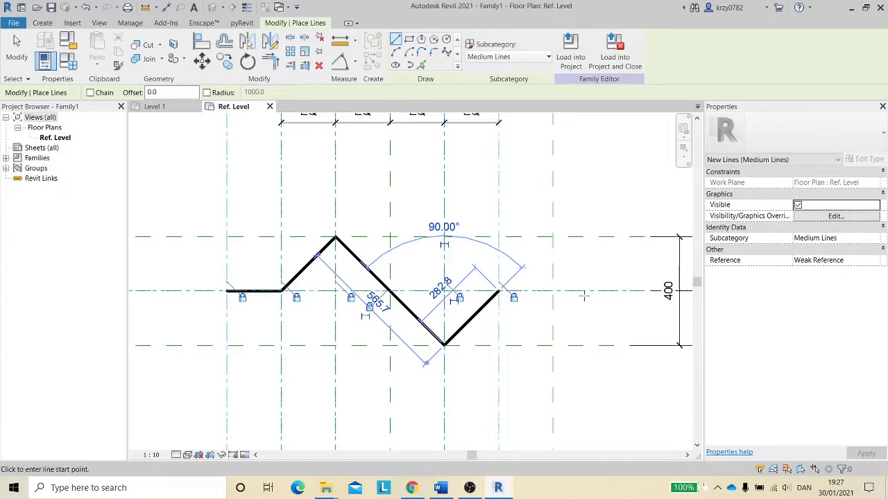
# - Finish the zigzag line with a horizontal segment along the center plane to the outermost right vertical plane, and exit the line tool
pyautogui.click(498, 291)
pyautogui.click(552, 291)
pyautogui.click(553, 292)
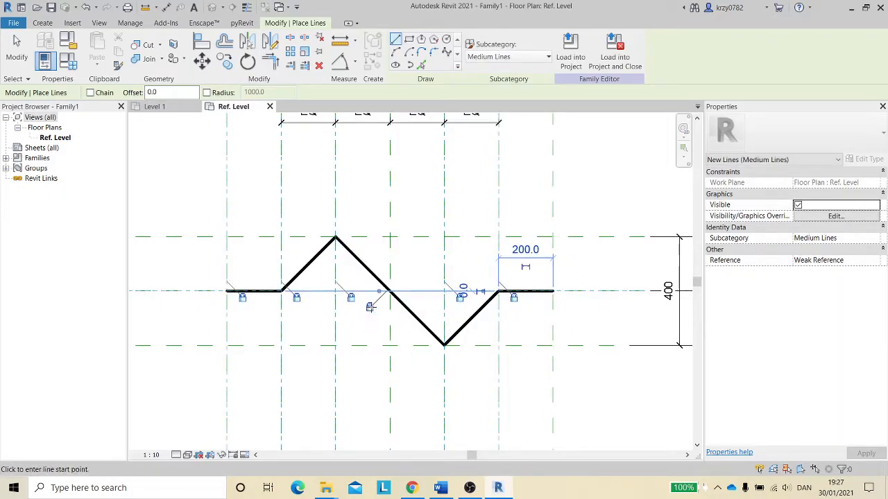
pyautogui.press('Escape')
pyautogui.press('Escape')
# - Start the Align tool with constraints revealed and align the right end of the zigzag line to the outermost right vertical plane
pyautogui.scroll(-4, 513, 367)
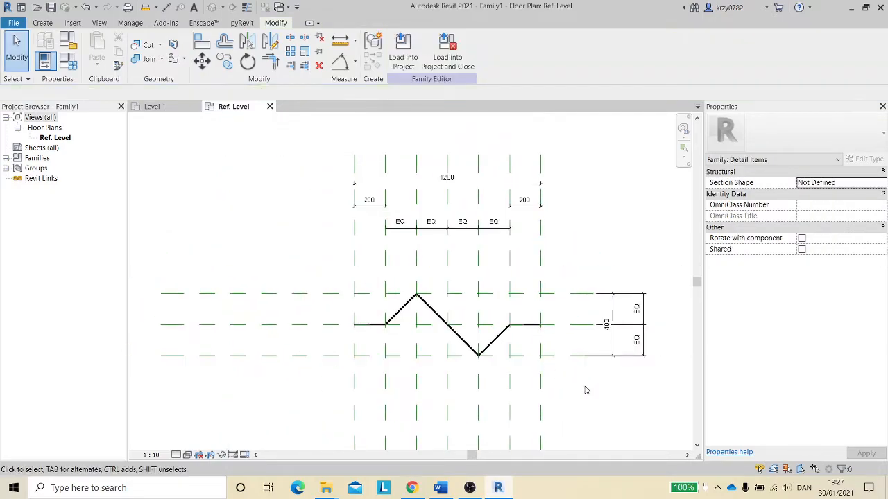
pyautogui.moveTo(585, 387); pyautogui.dragTo(568, 357, button='middle')
pyautogui.press('a')
pyautogui.press('l')
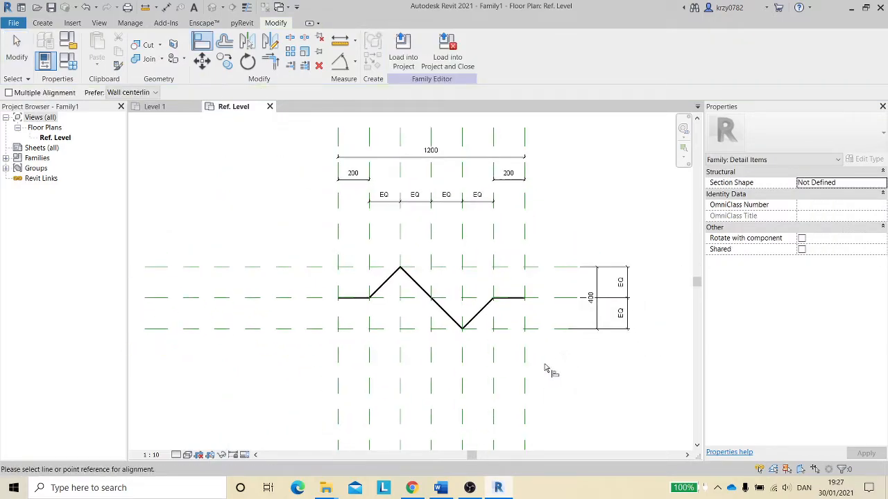
pyautogui.click(234, 456)
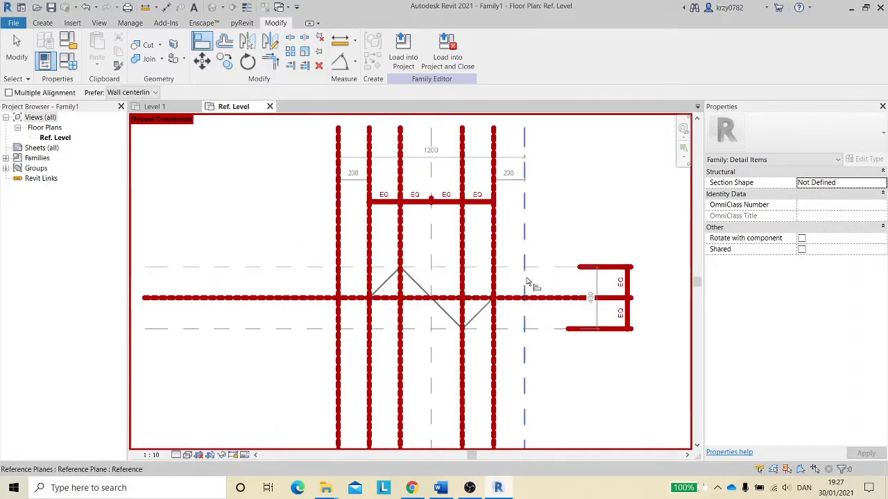
pyautogui.click(528, 247)
pyautogui.scroll(4, 535, 283)
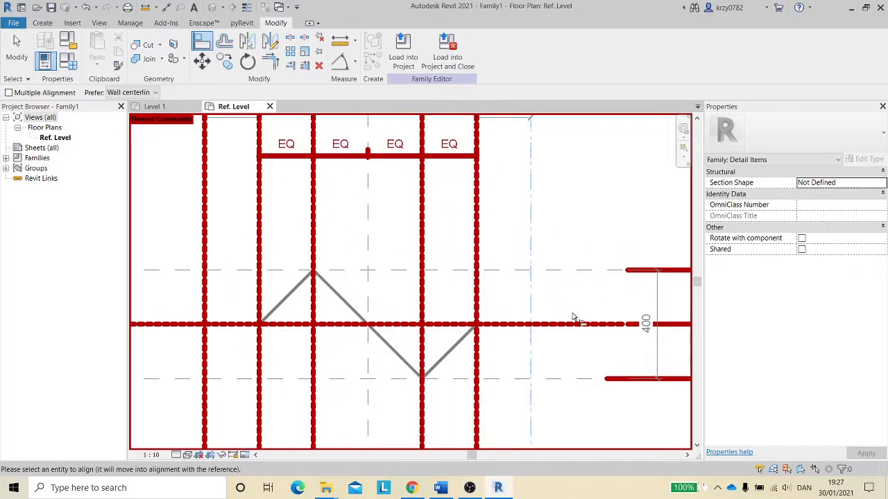
pyautogui.scroll(2, 507, 324)
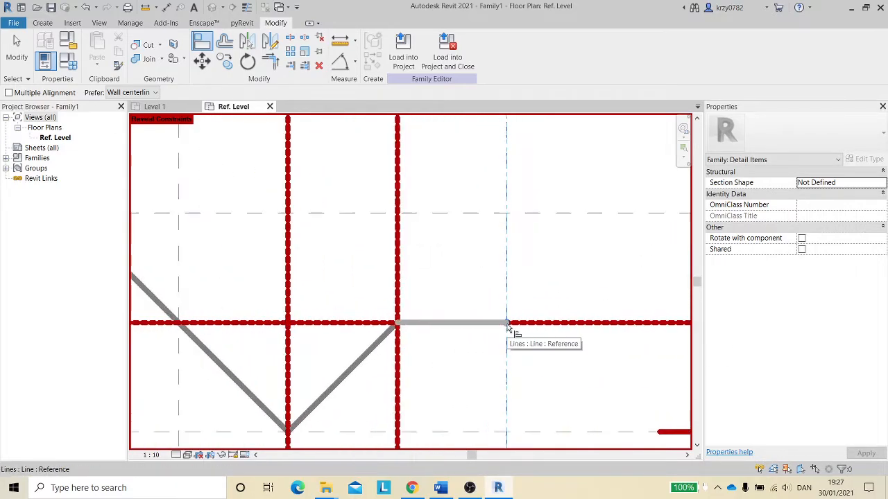
pyautogui.scroll(2, 507, 326)
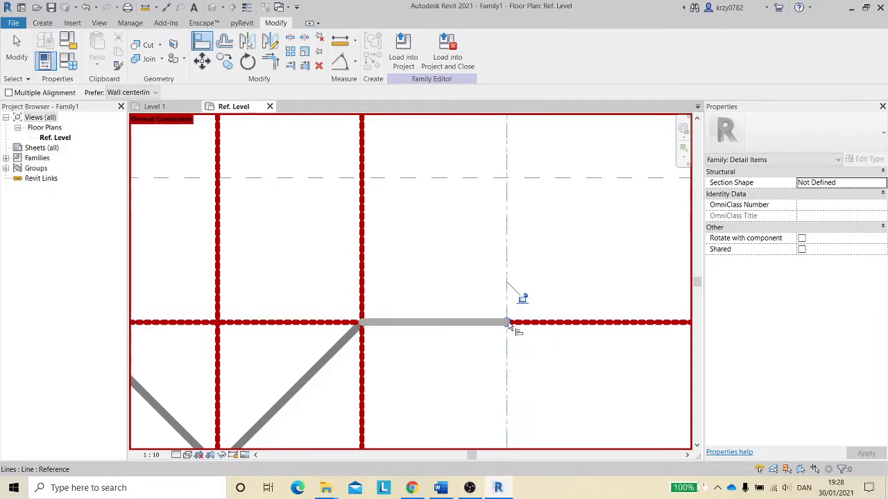
pyautogui.click(511, 324)
# - Align the lower vertex of the zigzag line to the lower horizontal reference plane
pyautogui.scroll(-4, 522, 304)
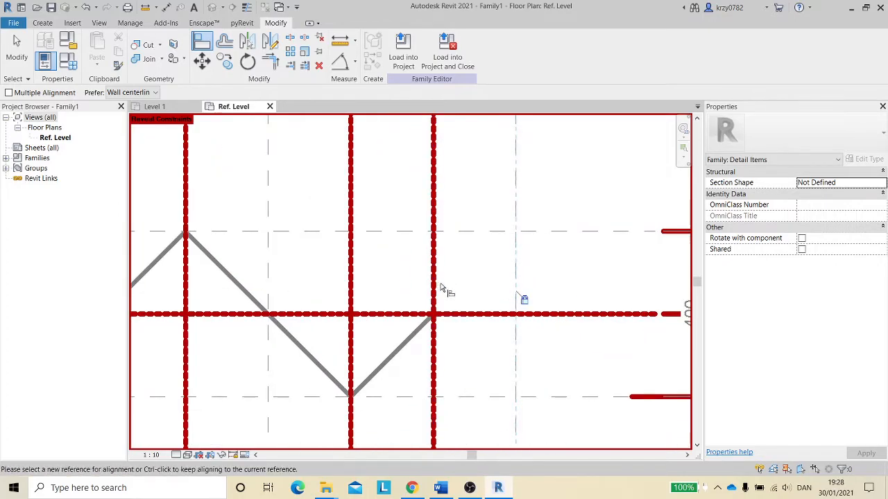
pyautogui.moveTo(487, 347); pyautogui.dragTo(519, 311, button='middle')
pyautogui.click(514, 358)
pyautogui.scroll(2, 355, 362)
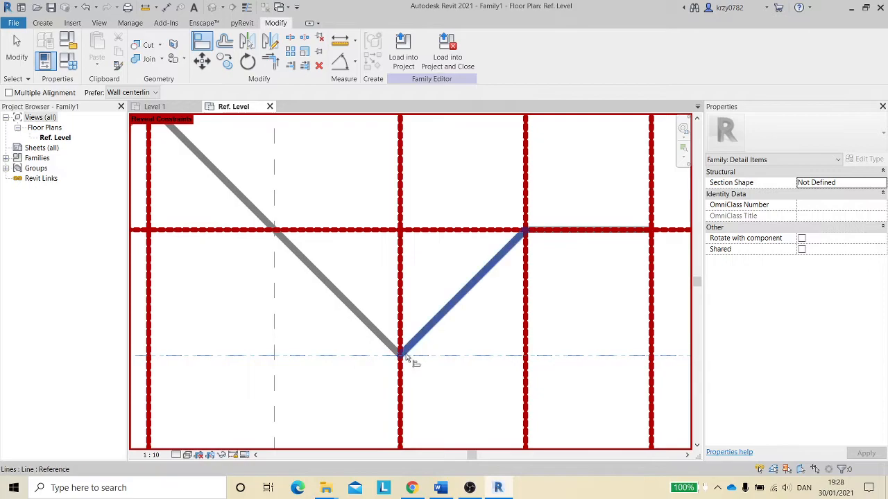
pyautogui.scroll(1, 411, 357)
pyautogui.click(410, 356)
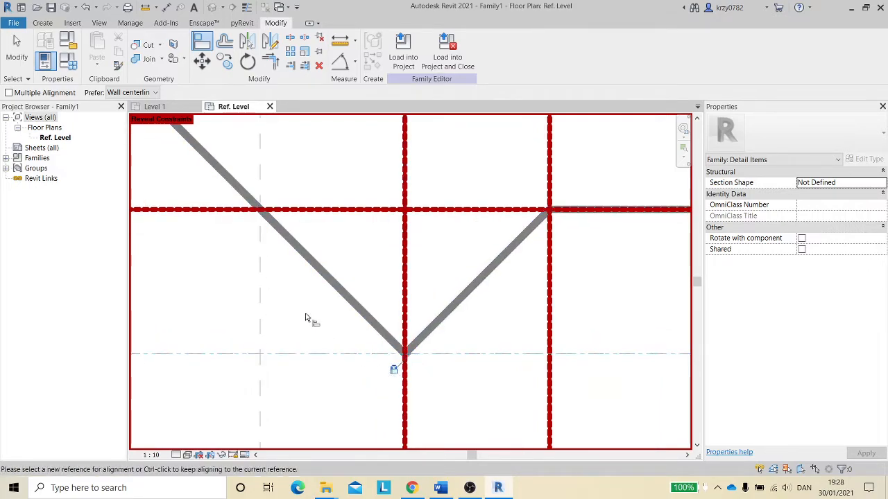
# - Align the upper vertex of the zigzag line to the upper horizontal reference plane
pyautogui.scroll(-3, 291, 309)
pyautogui.moveTo(273, 301); pyautogui.dragTo(358, 361, button='middle')
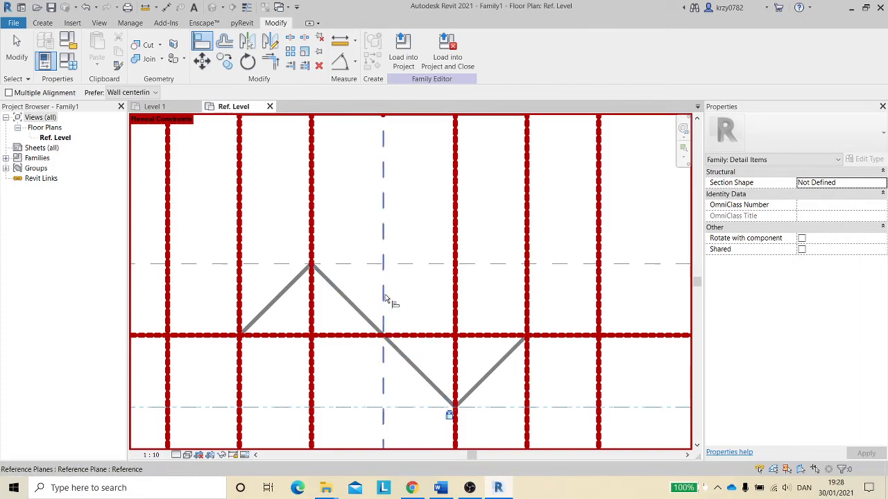
pyautogui.moveTo(385, 201); pyautogui.dragTo(381, 290, button='middle')
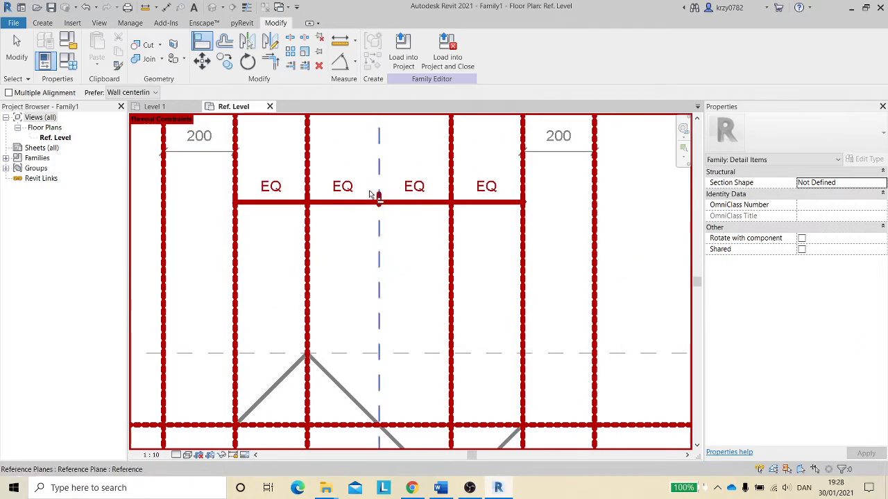
pyautogui.moveTo(348, 259); pyautogui.dragTo(347, 222, button='middle')
pyautogui.scroll(3, 352, 319)
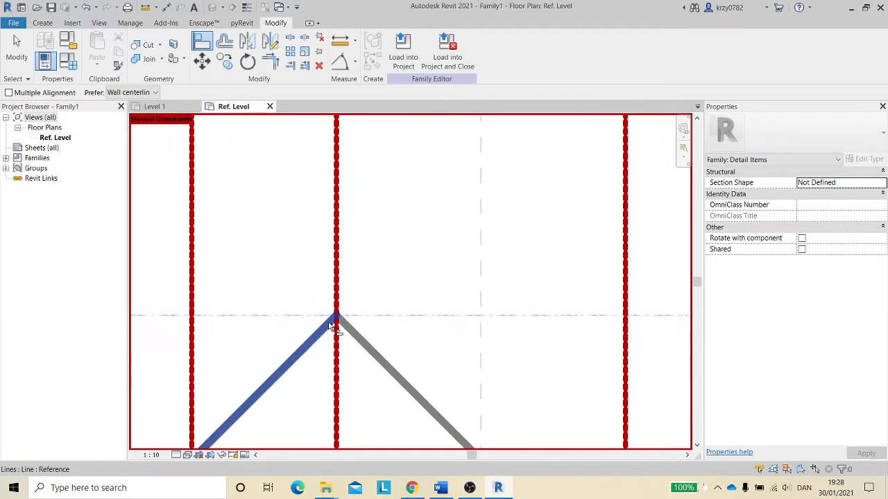
pyautogui.click(395, 331)
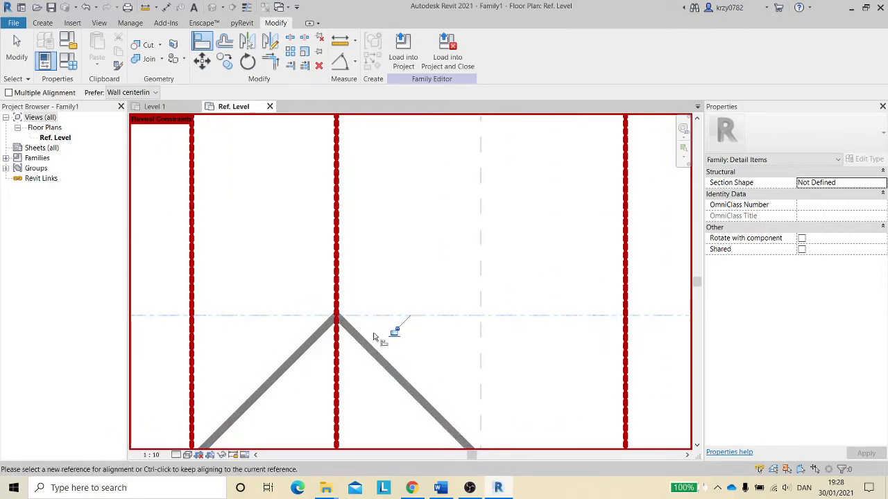
# - Exit the Align tool and turn off the revealed constraints display
pyautogui.scroll(-3, 406, 354)
pyautogui.moveTo(392, 330); pyautogui.dragTo(386, 223, button='middle')
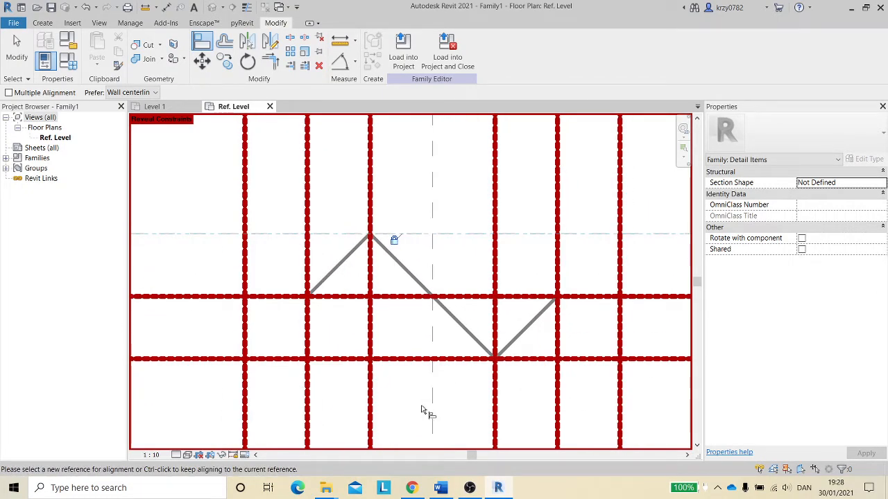
pyautogui.press('Escape')
pyautogui.moveTo(409, 405); pyautogui.dragTo(351, 363, button='middle')
pyautogui.scroll(-3, 351, 362)
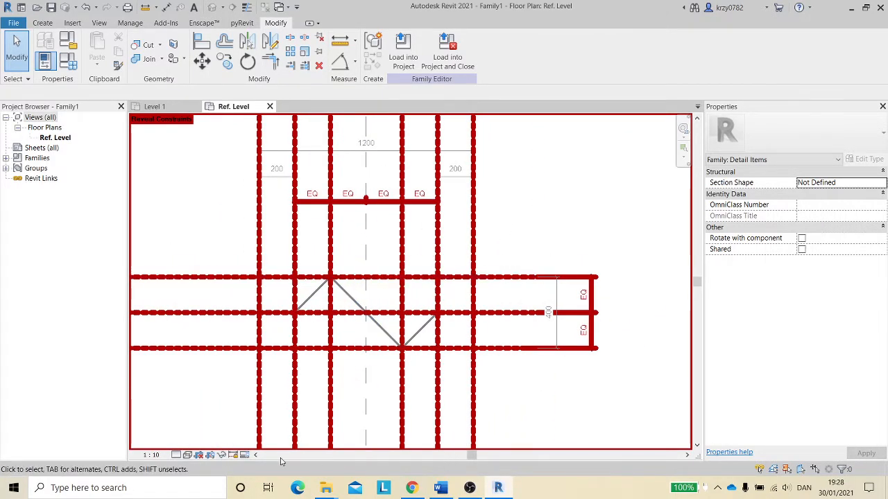
pyautogui.click(233, 456)
pyautogui.moveTo(532, 217); pyautogui.dragTo(509, 244, button='middle')
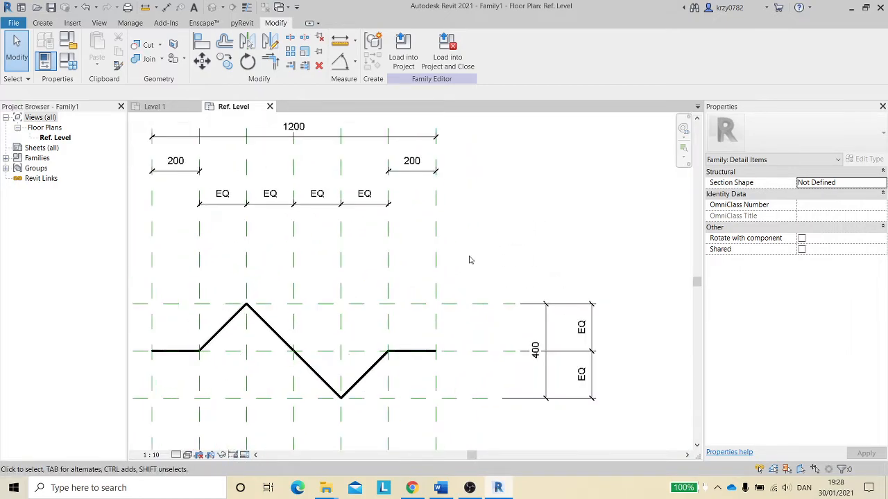
# - Label the 400 vertical dimension with a new instance length parameter named Wh
pyautogui.click(546, 331)
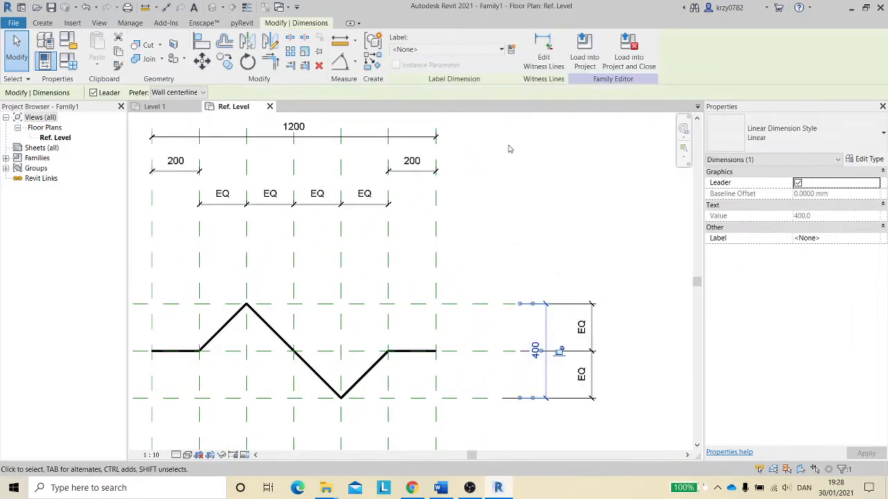
pyautogui.click(510, 50)
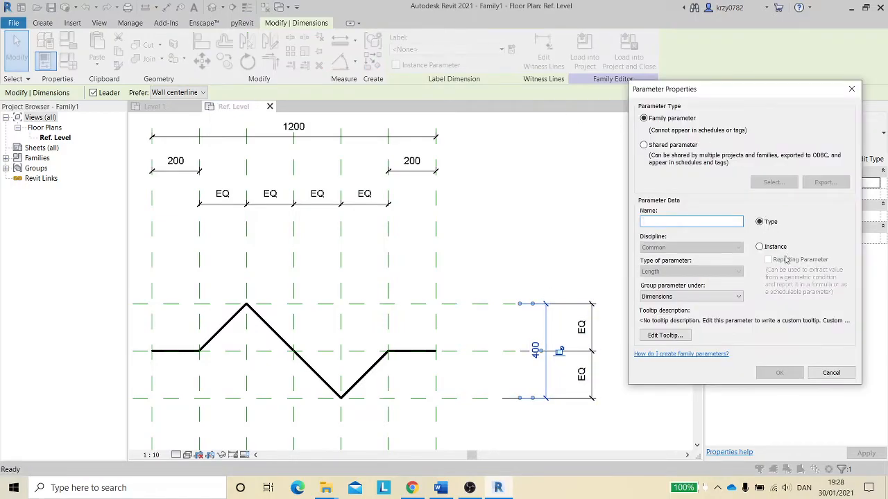
pyautogui.click(758, 247)
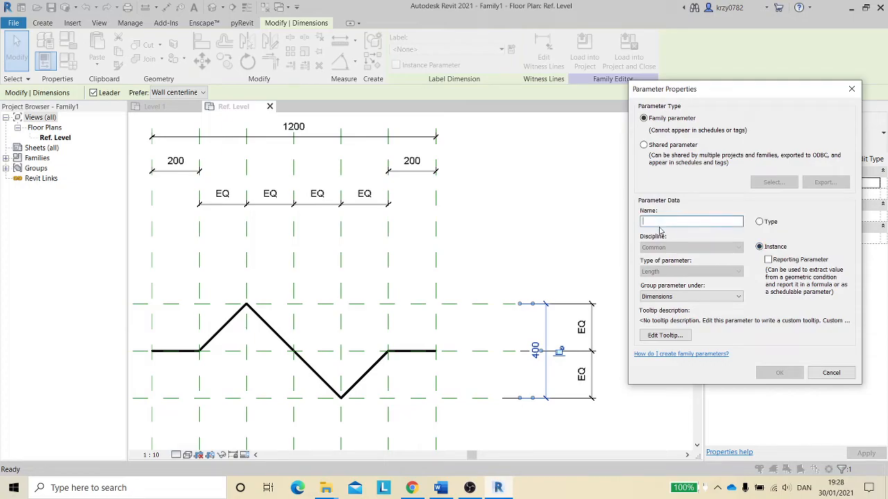
pyautogui.write('Wh')
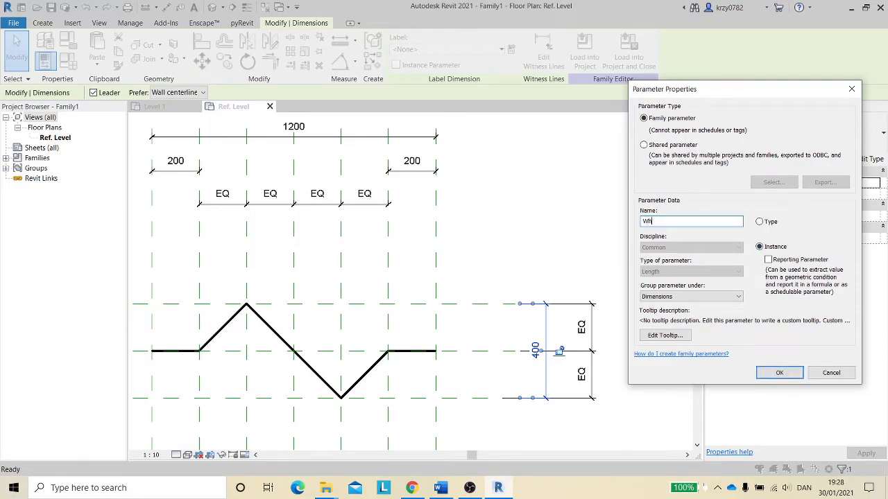
pyautogui.click(780, 373)
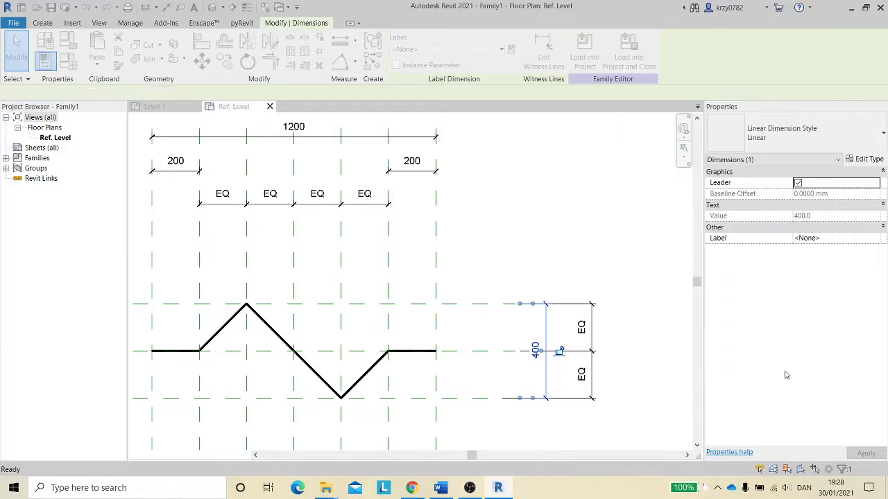
# - Flex the Wh dimension by setting it to 200 mm and 100 mm
pyautogui.click(539, 342)
pyautogui.write('200')
pyautogui.press('Return')
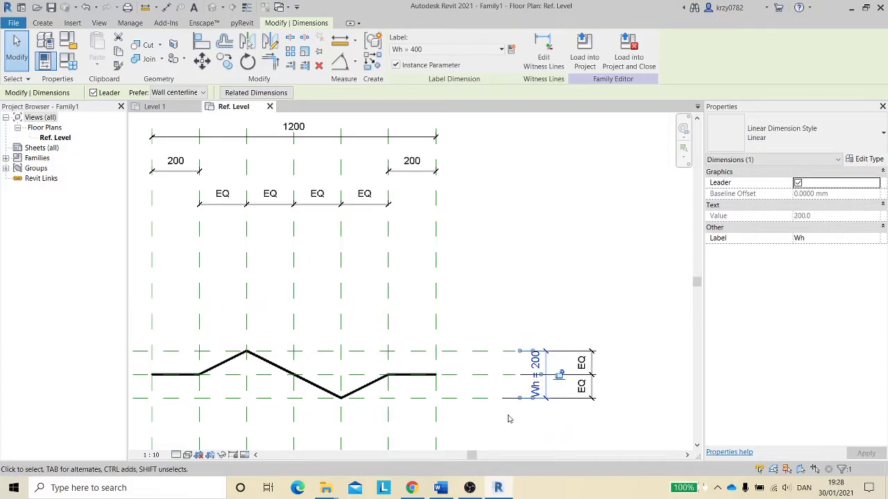
pyautogui.click(539, 368)
pyautogui.write('100')
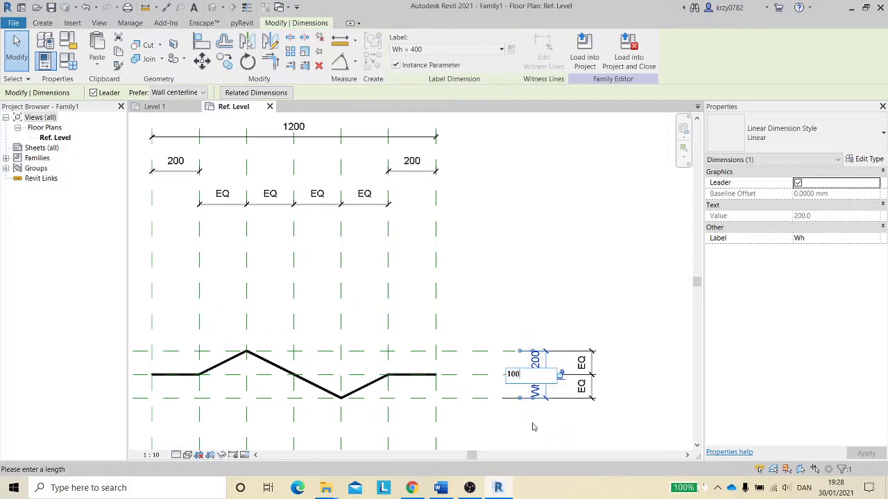
pyautogui.press('Return')
# - Label the left 200 end dimension with a new instance parameter named Of
pyautogui.moveTo(404, 277); pyautogui.dragTo(466, 277, button='middle')
pyautogui.scroll(-2, 366, 263)
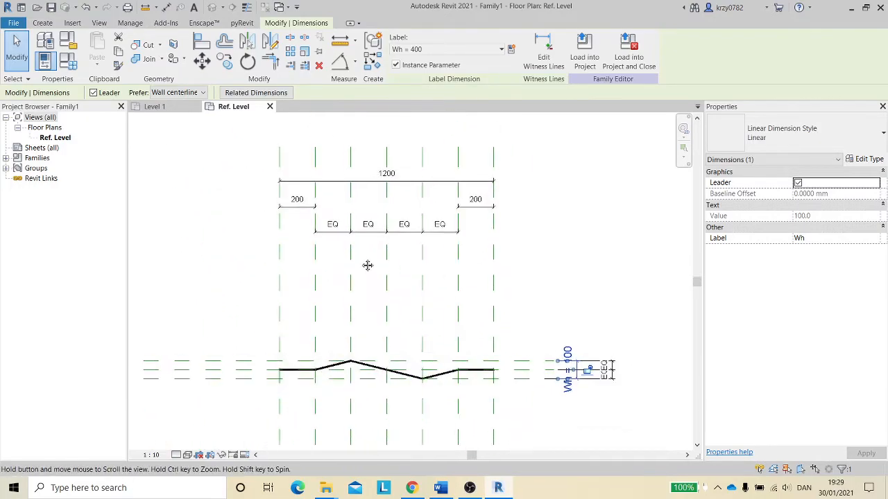
pyautogui.click(281, 255)
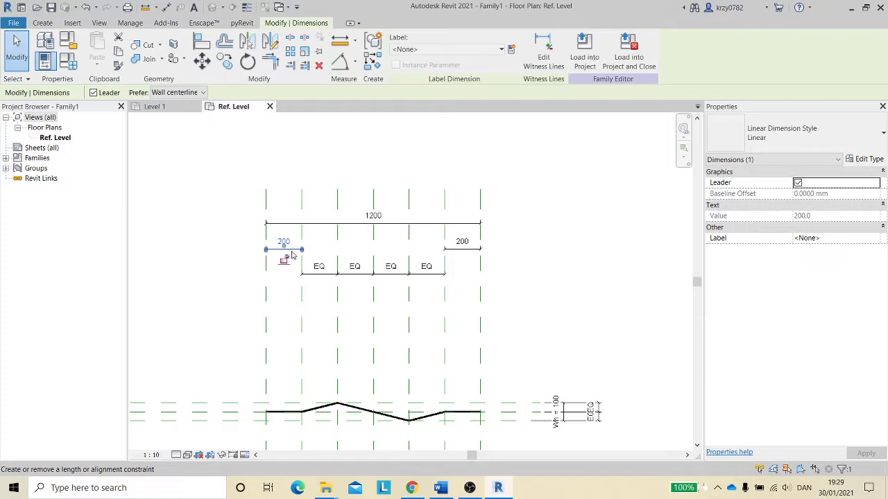
pyautogui.click(510, 49)
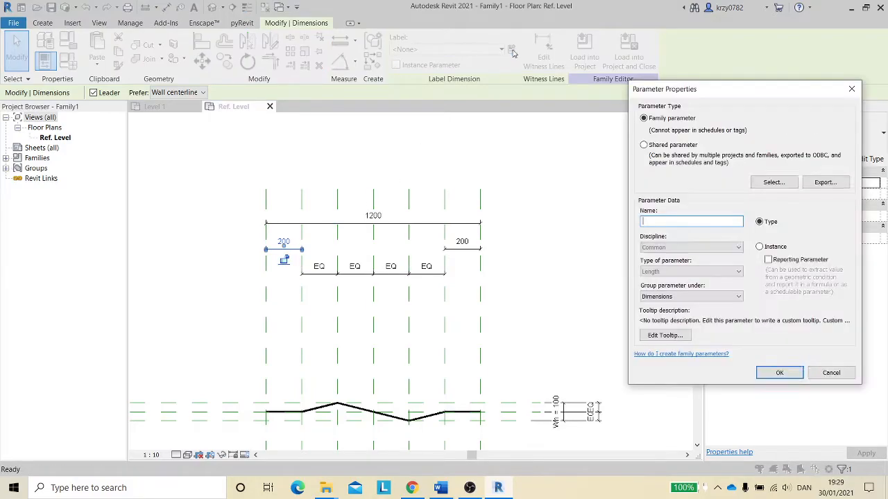
pyautogui.click(760, 247)
pyautogui.click(687, 221)
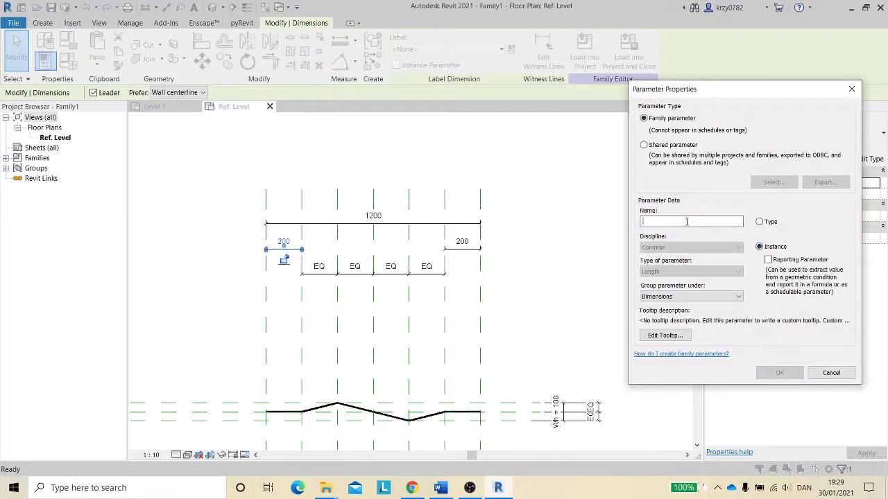
pyautogui.write('Of')
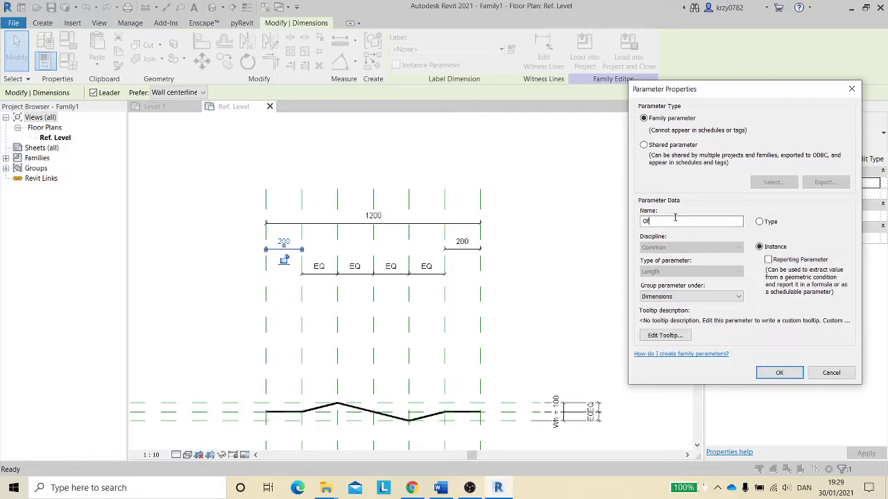
pyautogui.click(779, 372)
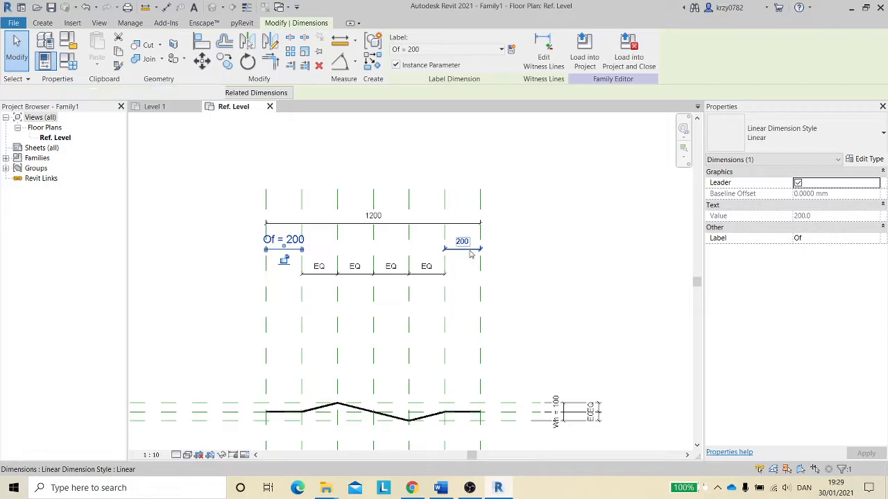
# - Assign the Of label to the right 200 end dimension
pyautogui.click(471, 254)
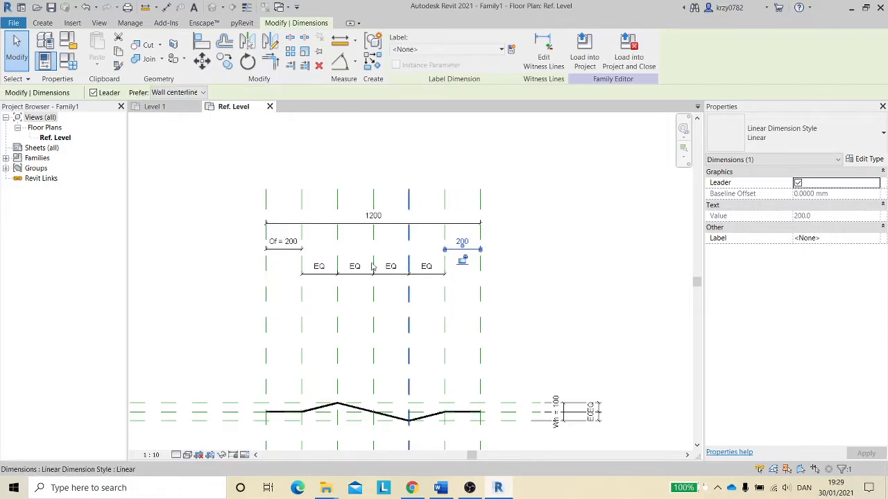
pyautogui.click(501, 52)
pyautogui.click(424, 88)
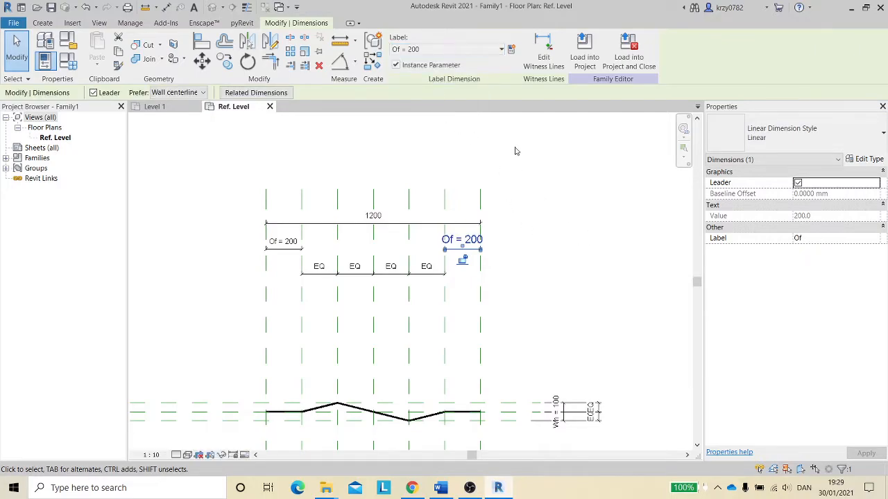
# - Label the 1200 overall horizontal dimension with a new instance length parameter named Lh
pyautogui.click(398, 223)
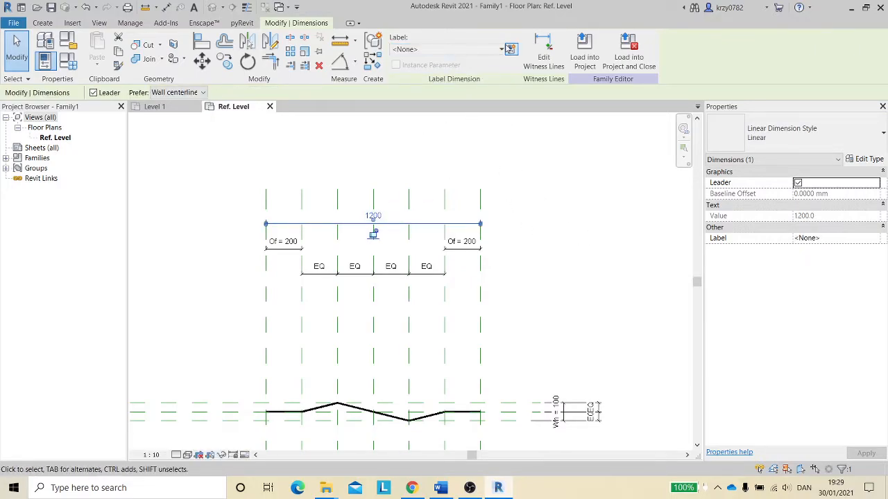
pyautogui.click(511, 52)
pyautogui.click(758, 246)
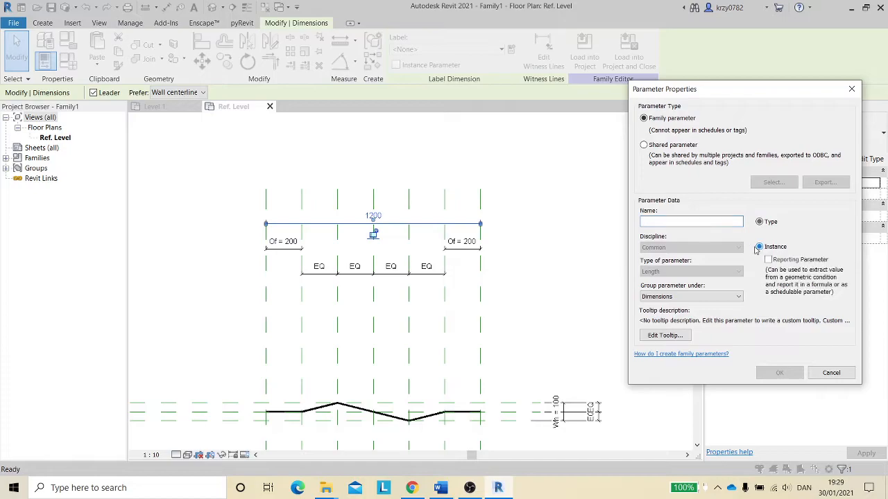
pyautogui.click(658, 222)
pyautogui.write('Lh')
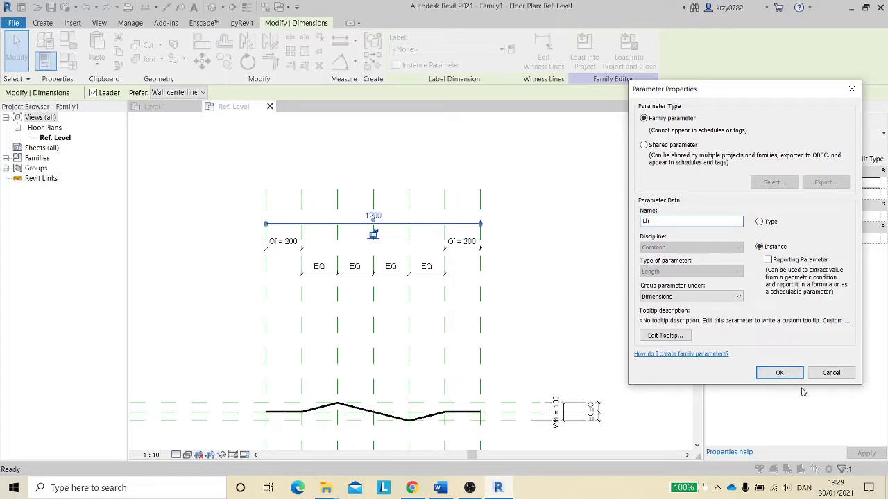
pyautogui.click(779, 372)
# - Flex the Lh dimension by setting it to 800 mm
pyautogui.scroll(-1, 539, 197)
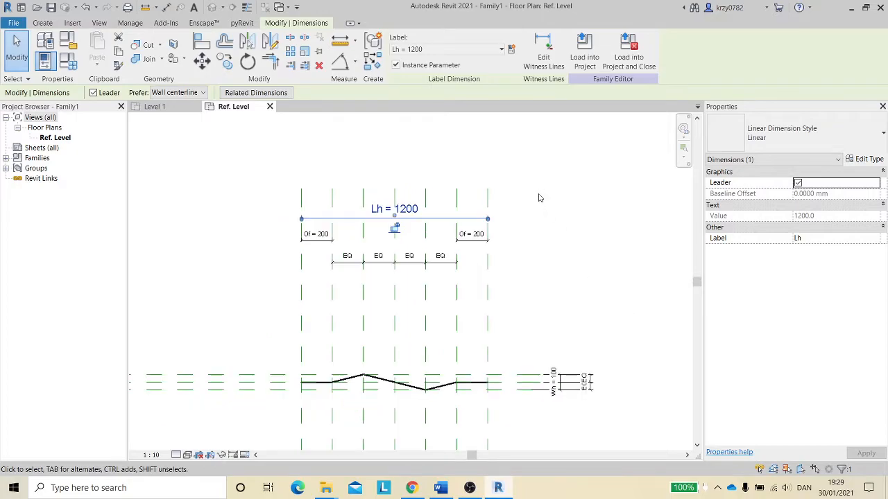
pyautogui.click(409, 209)
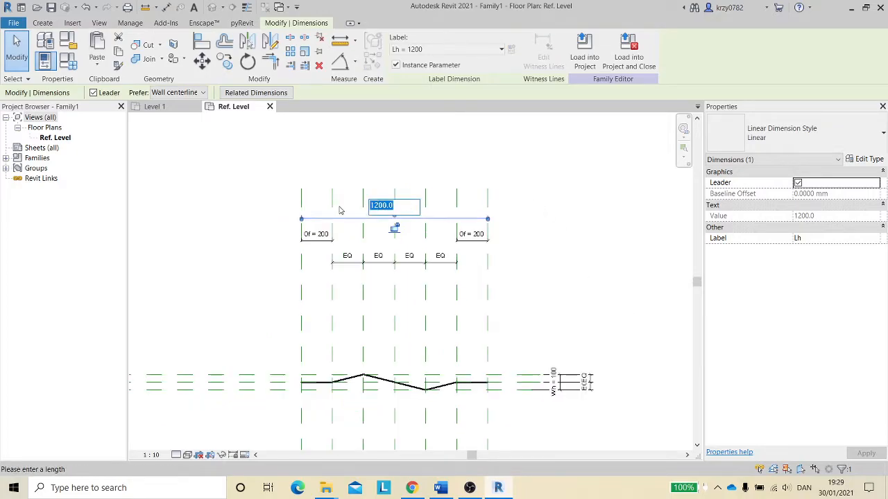
pyautogui.write('800')
pyautogui.press('Return')
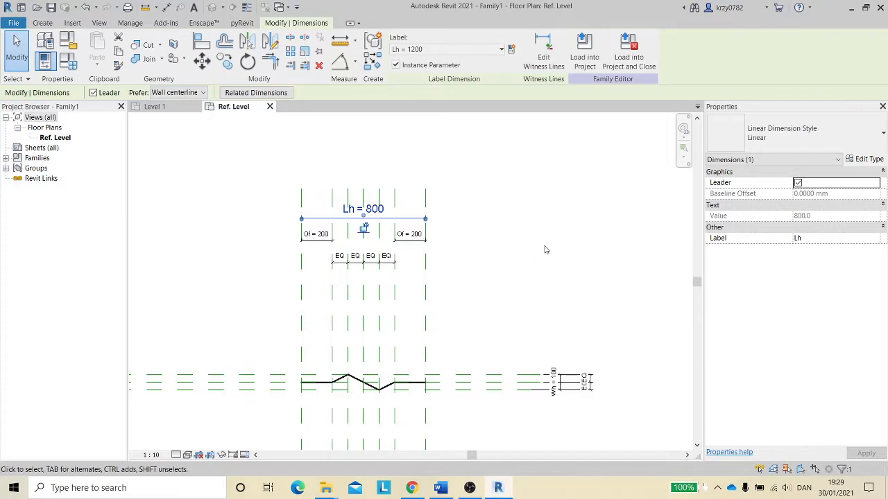
# - Switch to the Level 1 project view to examine the reference utility line symbols and return to the family view
pyautogui.moveTo(545, 247); pyautogui.dragTo(613, 225, button='middle')
pyautogui.scroll(-1, 569, 240)
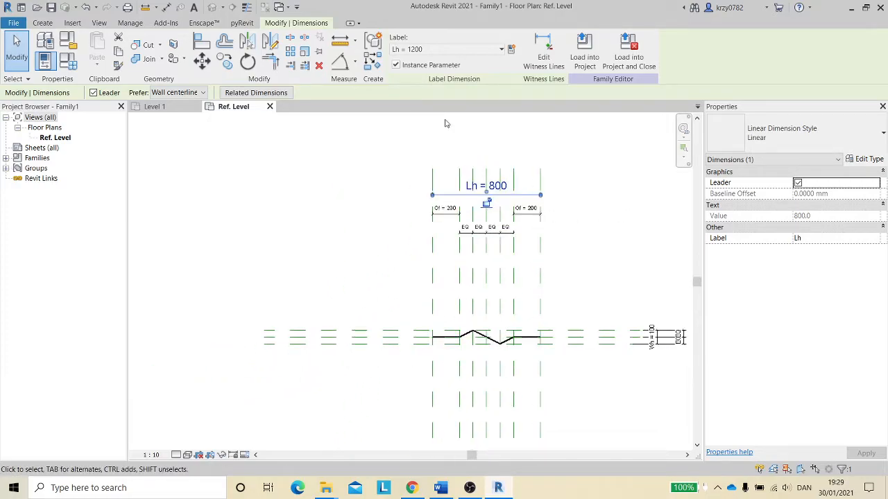
pyautogui.click(172, 107)
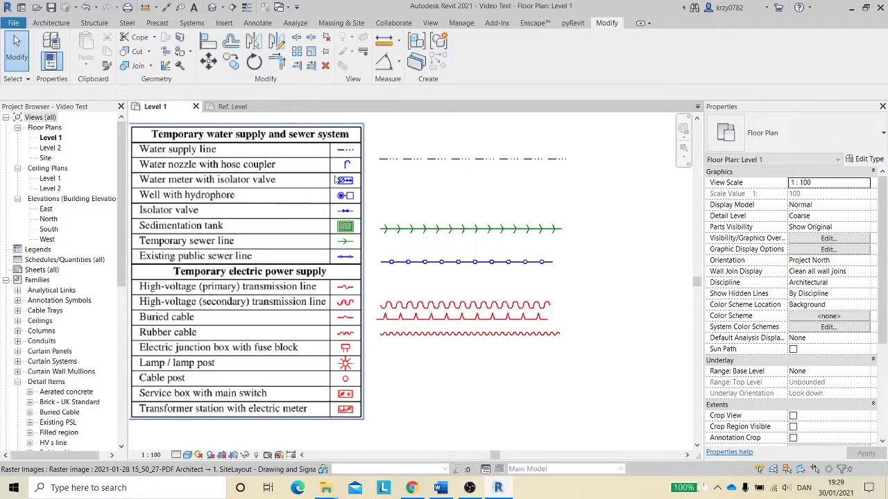
pyautogui.click(232, 106)
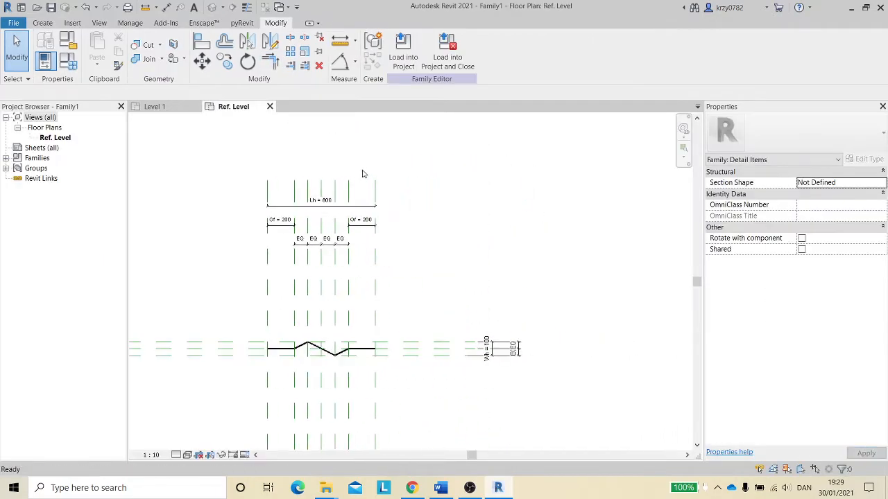
pyautogui.scroll(-1, 375, 215)
pyautogui.scroll(2, 337, 254)
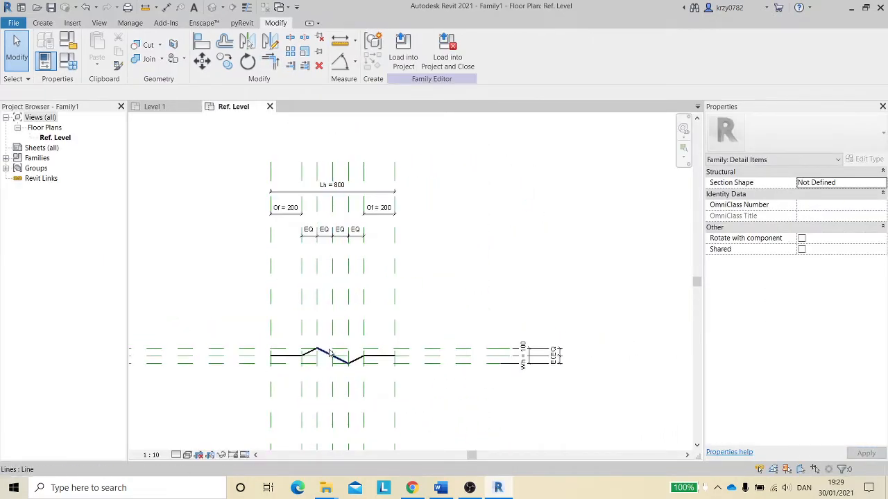
pyautogui.scroll(2, 337, 303)
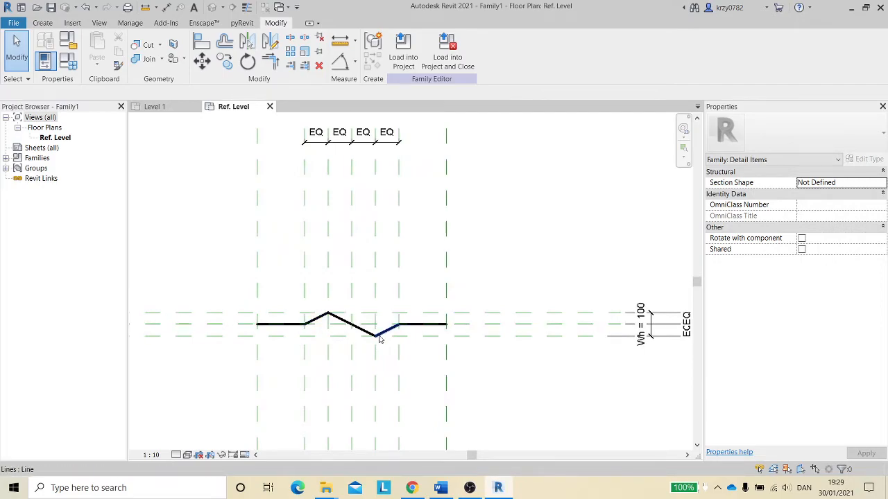
pyautogui.scroll(-2, 372, 261)
pyautogui.moveTo(367, 160); pyautogui.dragTo(371, 206, button='middle')
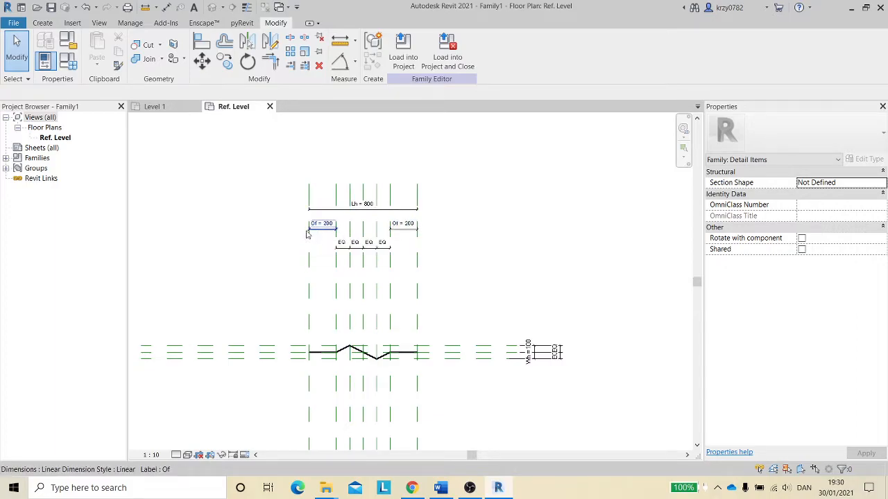
pyautogui.moveTo(244, 215); pyautogui.dragTo(271, 192, button='middle')
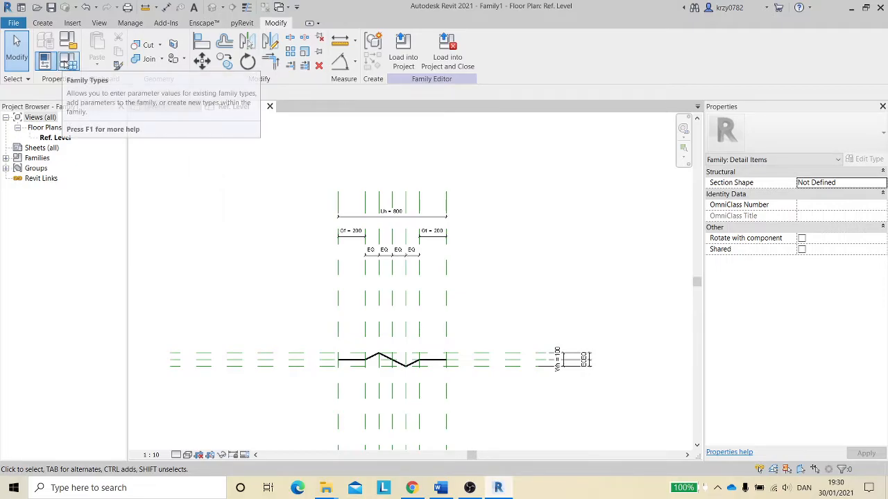
# - In Family Types, give the Of parameter the formula Lh * 0.4 and apply it
pyautogui.click(66, 63)
pyautogui.click(221, 195)
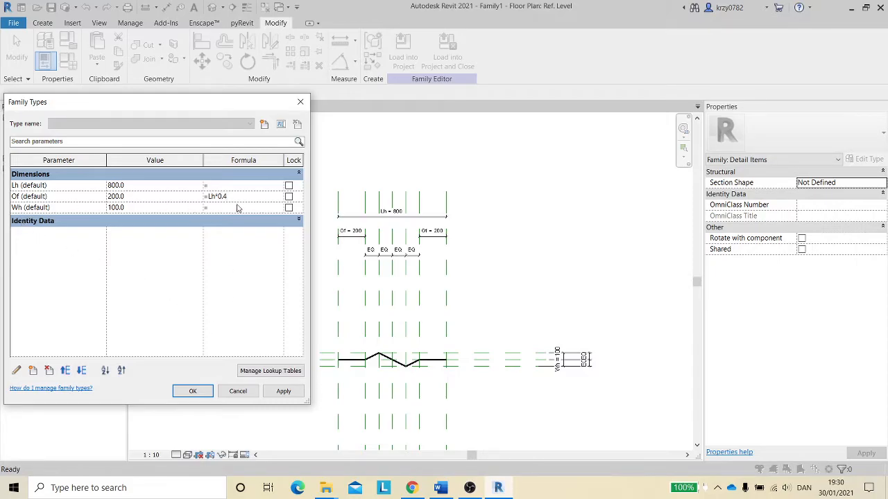
pyautogui.click(286, 394)
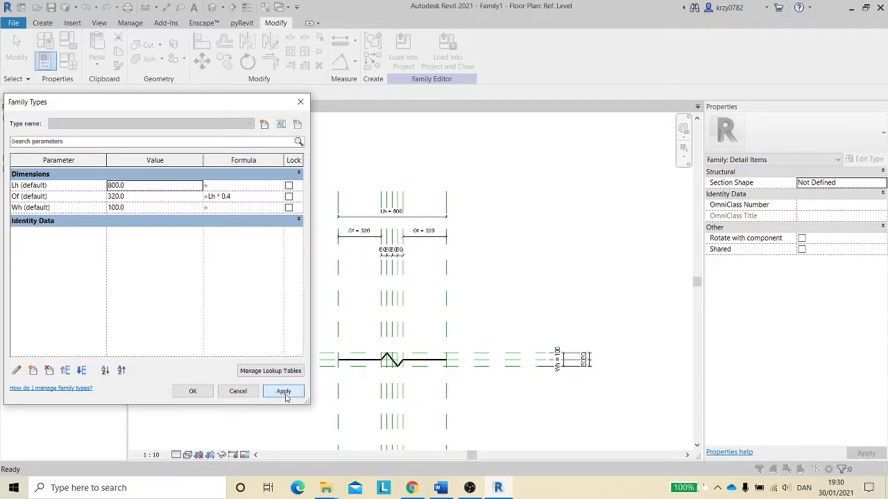
pyautogui.click(196, 393)
# - Flex the Lh dimension by setting it to 500 mm
pyautogui.scroll(3, 422, 351)
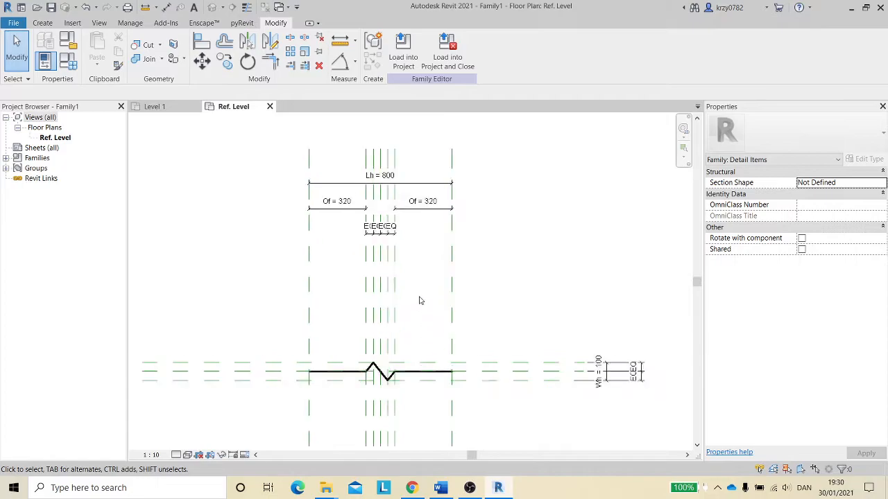
pyautogui.moveTo(416, 271); pyautogui.dragTo(419, 310, button='middle')
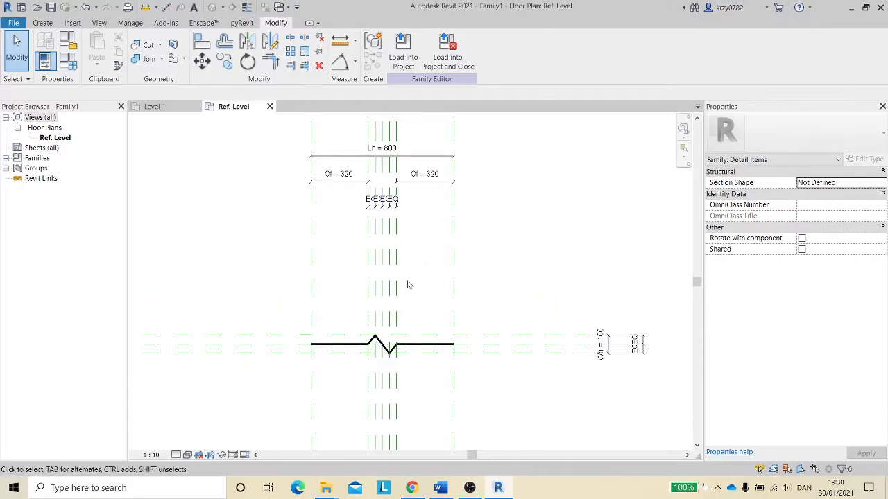
pyautogui.moveTo(412, 276); pyautogui.dragTo(412, 296, button='middle')
pyautogui.click(395, 168)
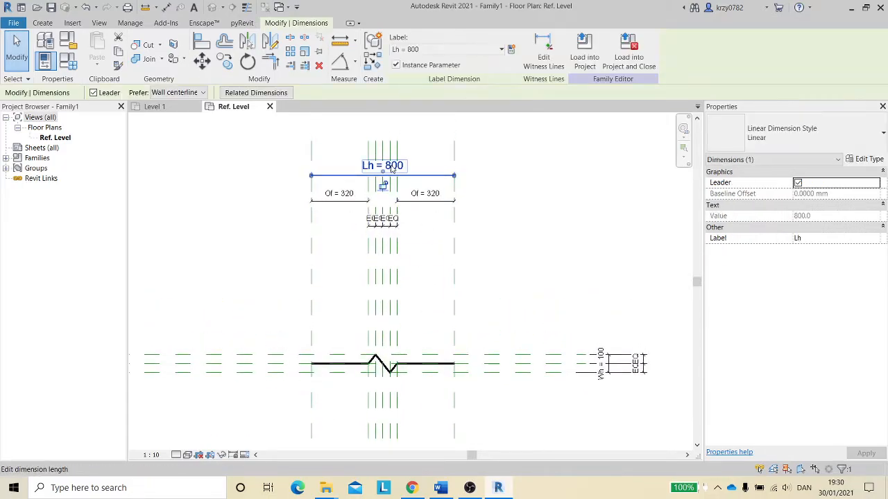
pyautogui.click(394, 166)
pyautogui.write('500')
pyautogui.press('Return')
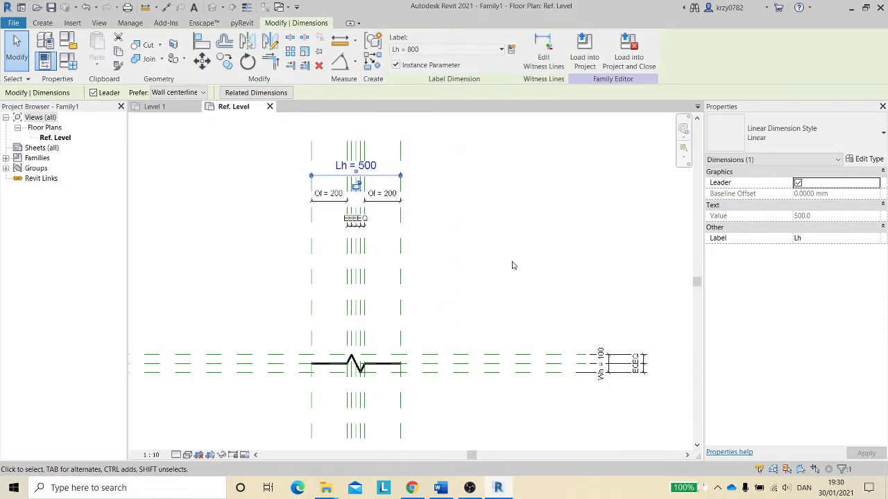
pyautogui.scroll(-1, 441, 247)
pyautogui.moveTo(442, 248); pyautogui.dragTo(477, 230, button='middle')
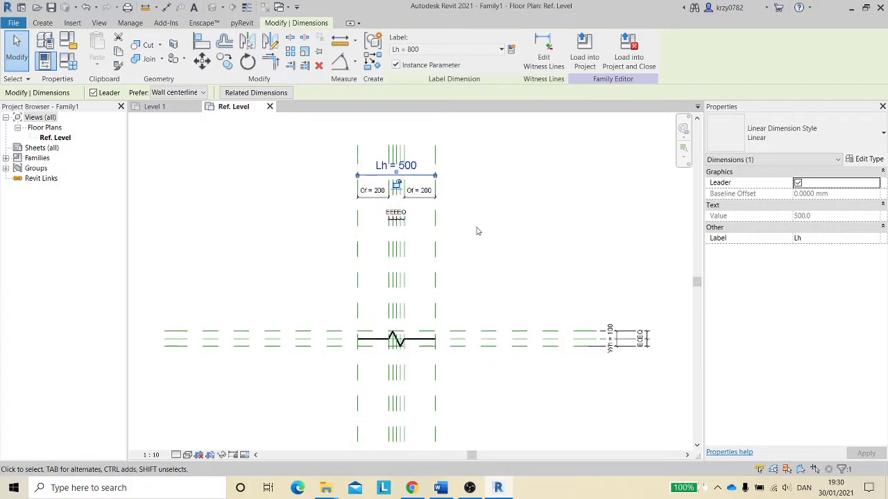
pyautogui.click(154, 107)
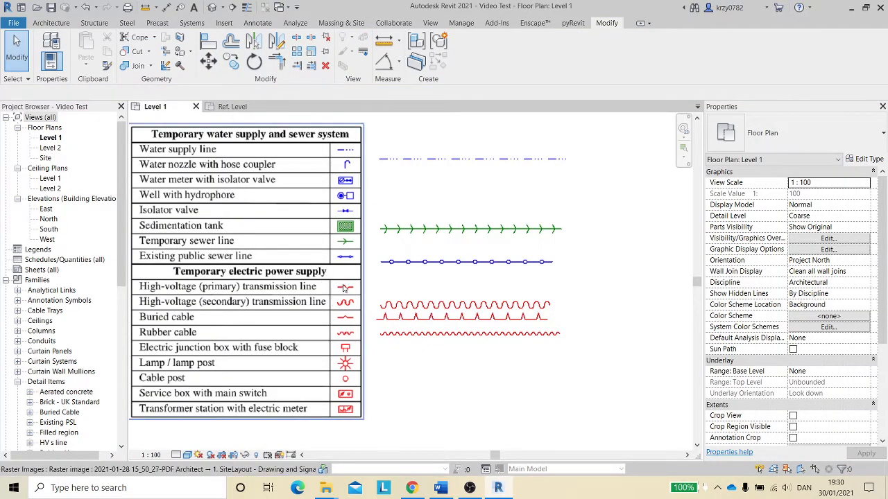
pyautogui.click(236, 107)
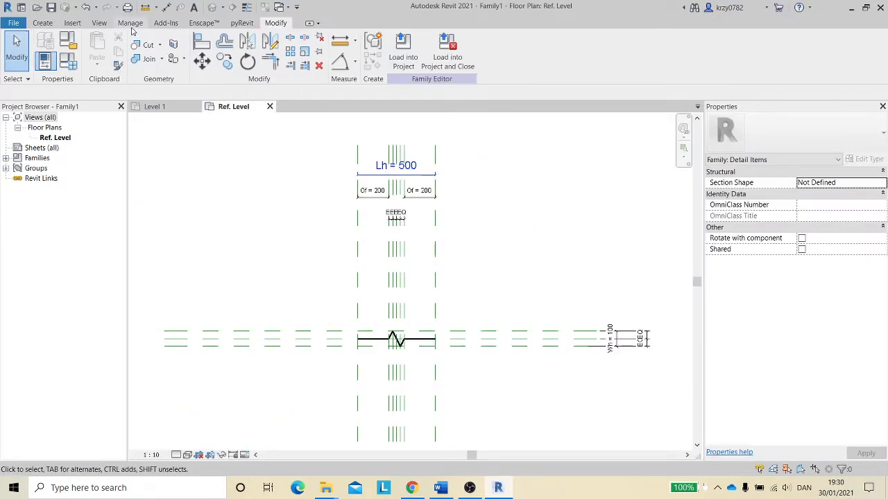
# - Create a new Detail Items subcategory named HV video in Object Styles
pyautogui.click(131, 23)
pyautogui.click(78, 47)
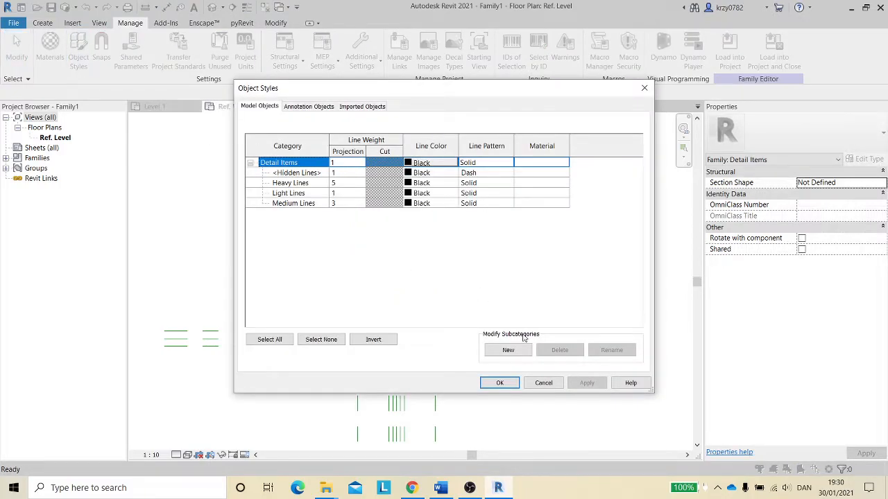
pyautogui.click(509, 349)
pyautogui.click(439, 226)
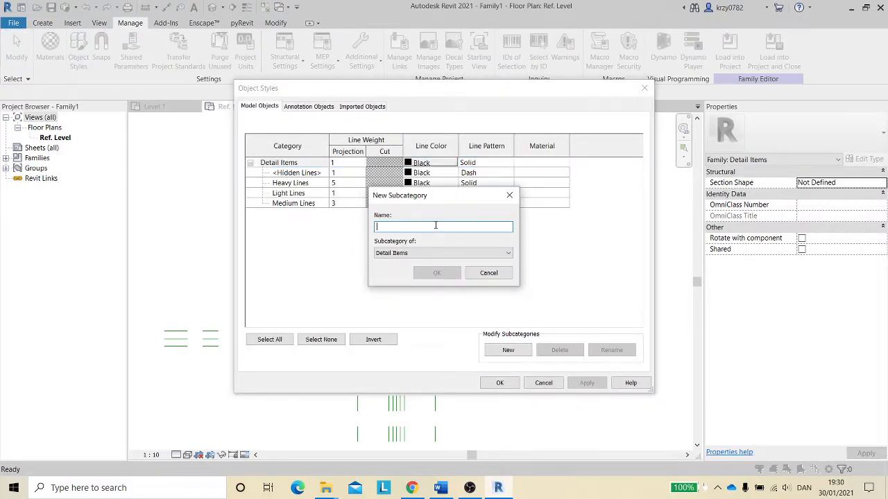
pyautogui.write('HV video')
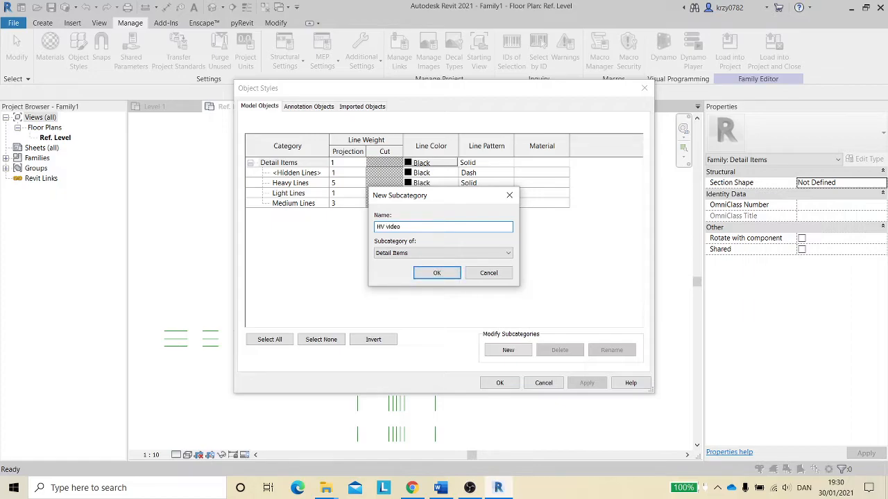
pyautogui.click(438, 273)
# - Set the HV video subcategory's line color to Blue and projection line weight to 3
pyautogui.click(447, 193)
pyautogui.click(447, 193)
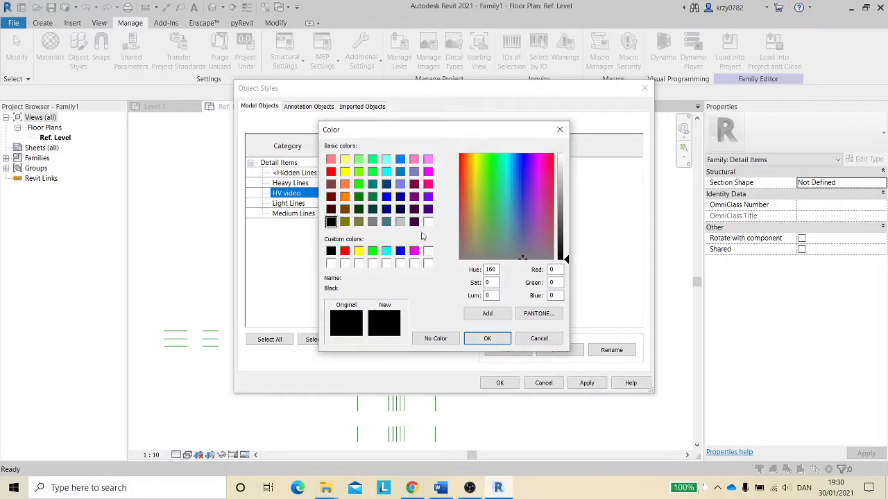
pyautogui.click(401, 253)
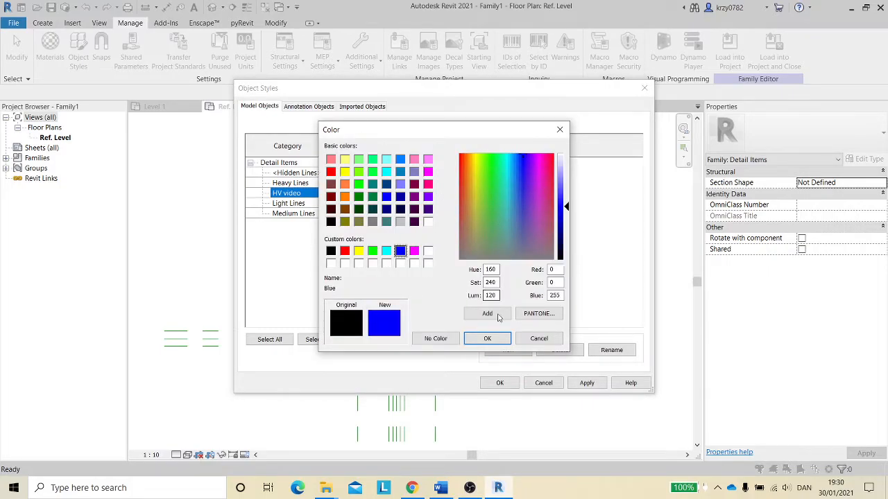
pyautogui.click(501, 339)
pyautogui.click(349, 194)
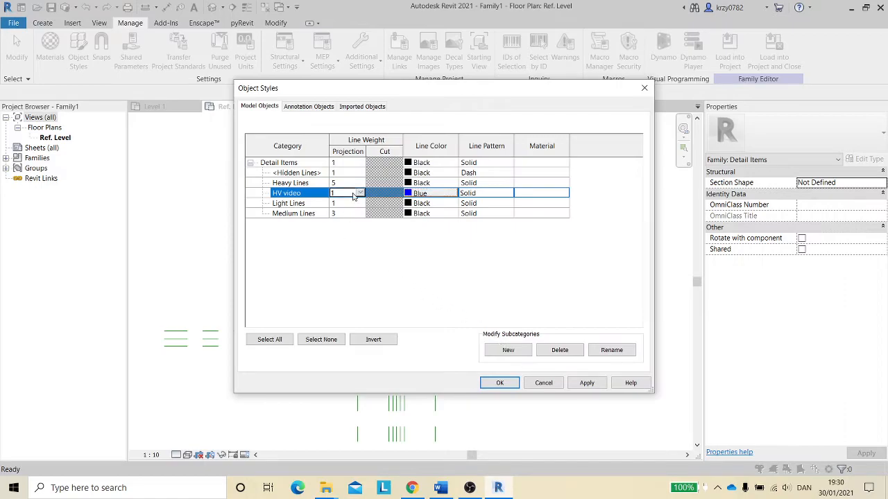
pyautogui.click(360, 193)
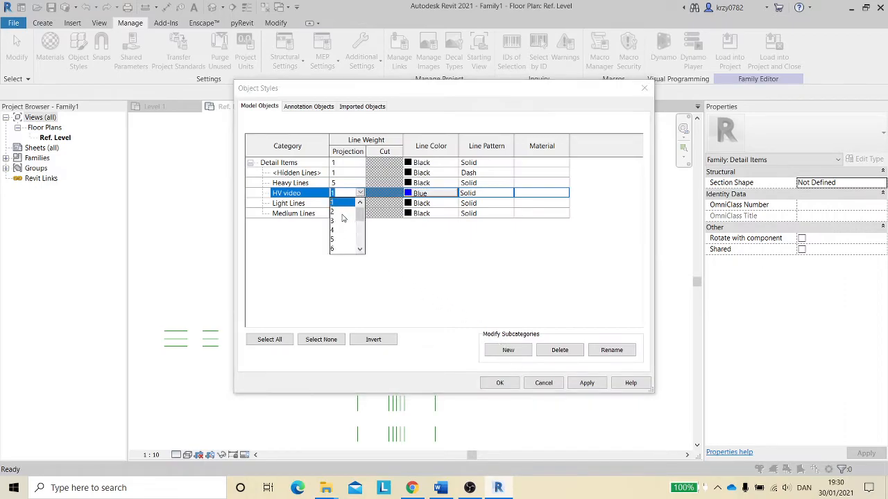
pyautogui.click(340, 220)
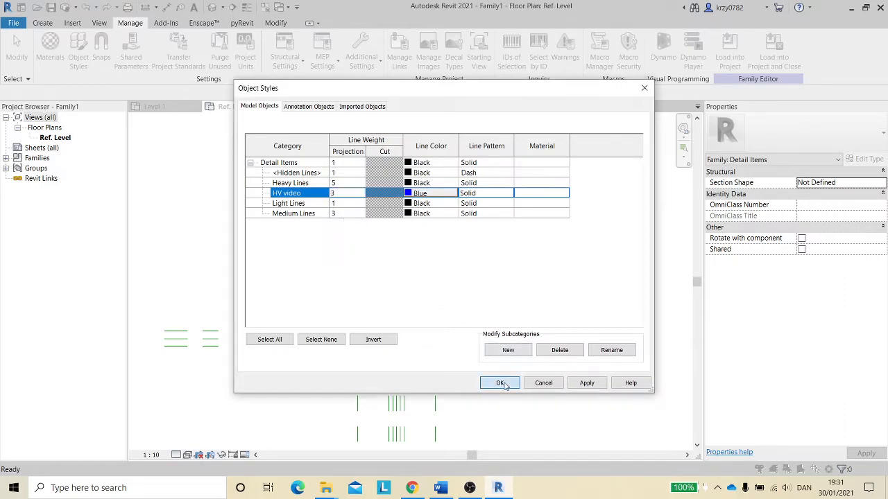
pyautogui.click(516, 383)
# - Select all the zigzag lines and assign them to the HV video subcategory
pyautogui.moveTo(319, 288); pyautogui.dragTo(459, 373)
pyautogui.click(463, 57)
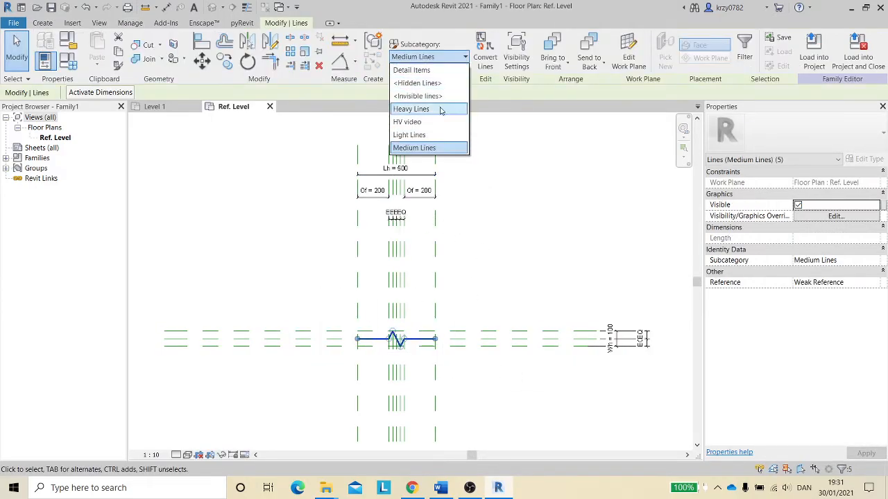
pyautogui.click(427, 123)
pyautogui.click(492, 256)
pyautogui.scroll(2, 471, 277)
pyautogui.scroll(-1, 473, 277)
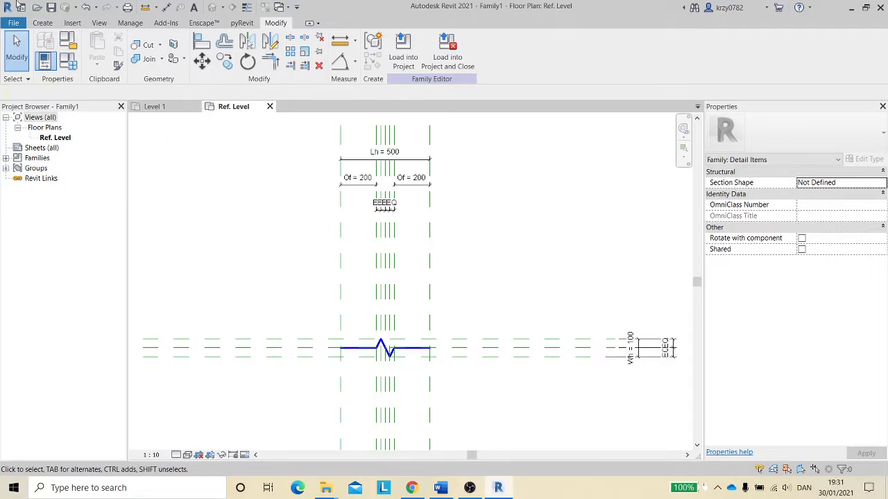
# - Start a new family from the Metric Detail Item line based template in the English family templates
pyautogui.hotkey('ctrl', 'd')
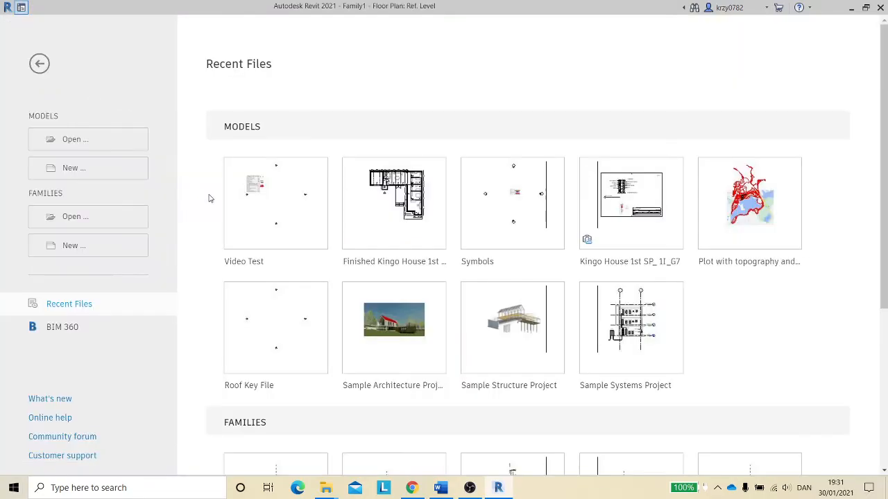
pyautogui.click(96, 253)
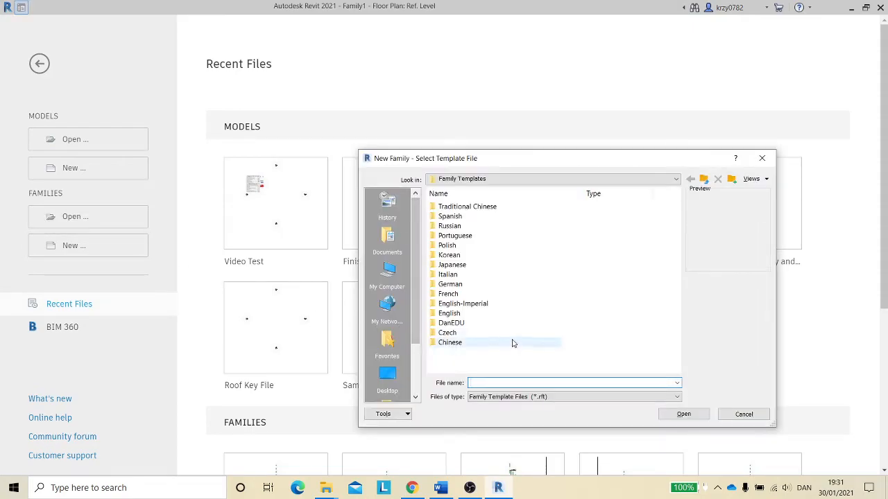
pyautogui.doubleClick(454, 313)
pyautogui.scroll(-2, 593, 334)
pyautogui.scroll(-2, 593, 334)
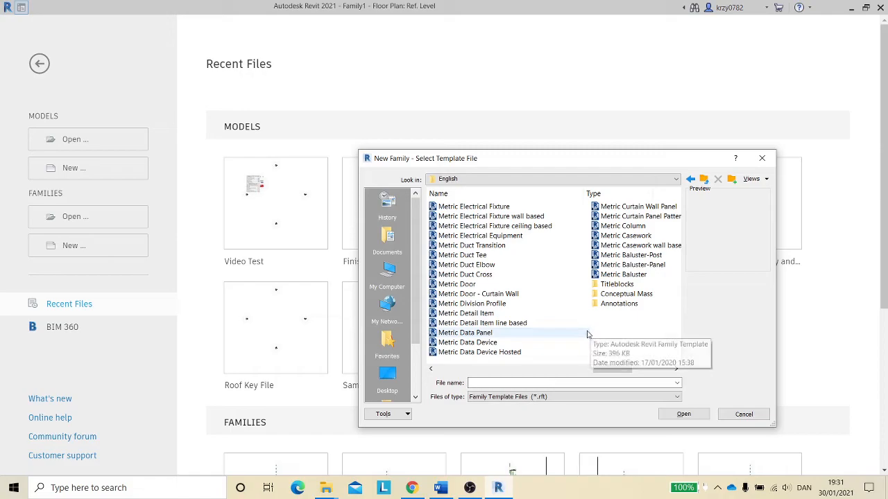
pyautogui.click(519, 323)
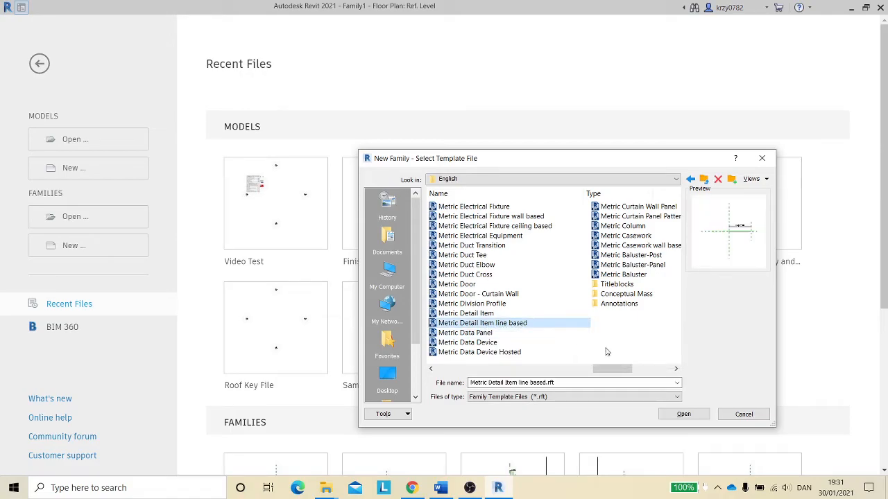
pyautogui.click(683, 414)
# - Load the zigzag Family1 into the new Family2
pyautogui.moveTo(474, 209); pyautogui.dragTo(401, 224, button='middle')
pyautogui.scroll(2, 394, 211)
pyautogui.click(236, 106)
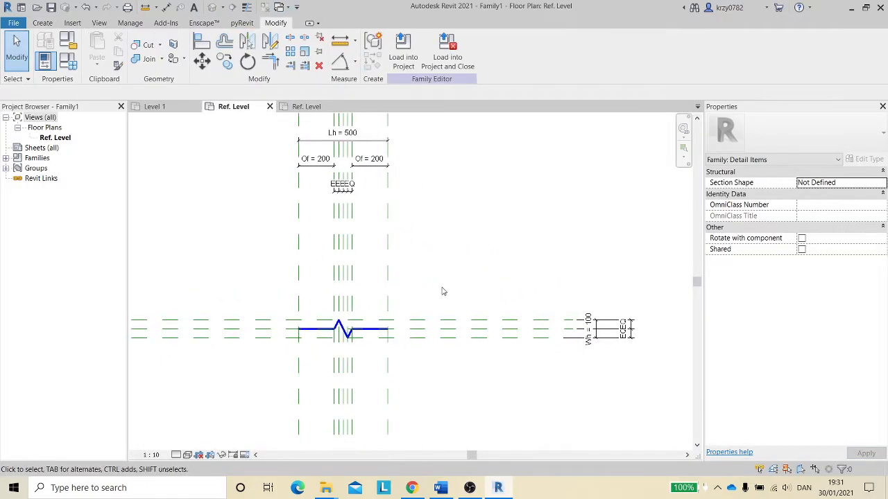
pyautogui.click(404, 52)
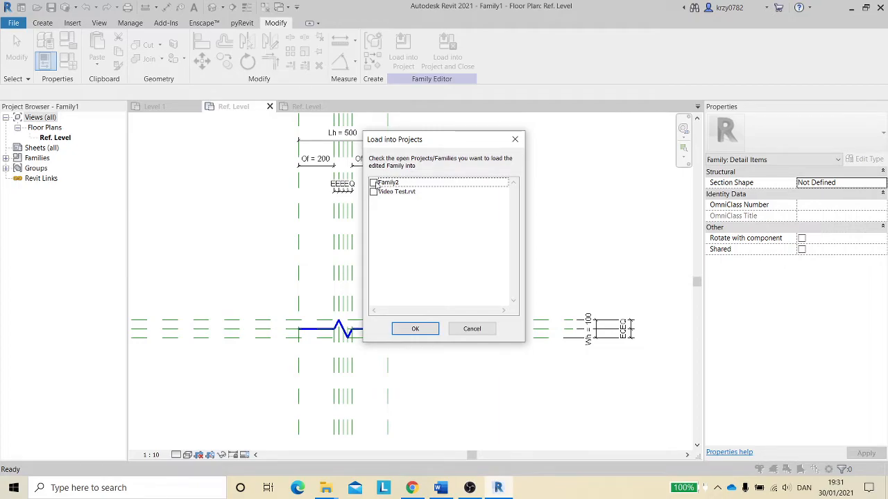
pyautogui.click(374, 183)
pyautogui.click(414, 329)
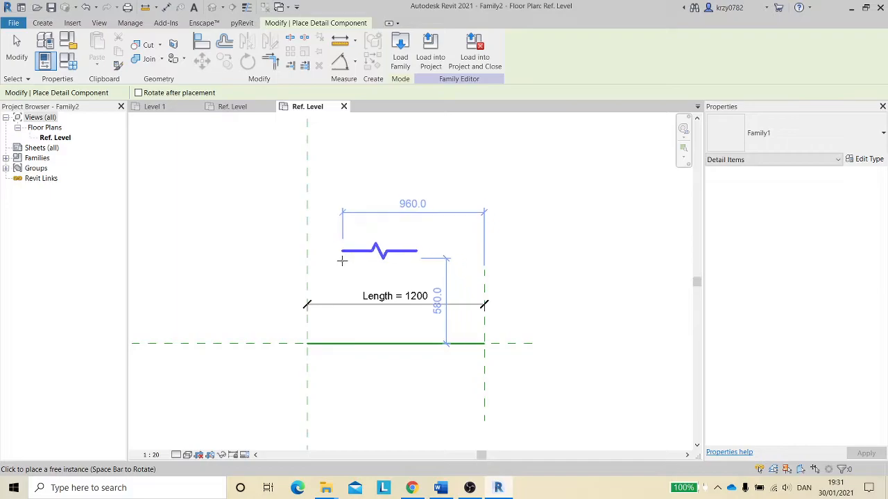
# - Place one instance of the zigzag detail component above the Length dimension
pyautogui.press('space')
pyautogui.press('space')
pyautogui.press('space')
pyautogui.press('space')
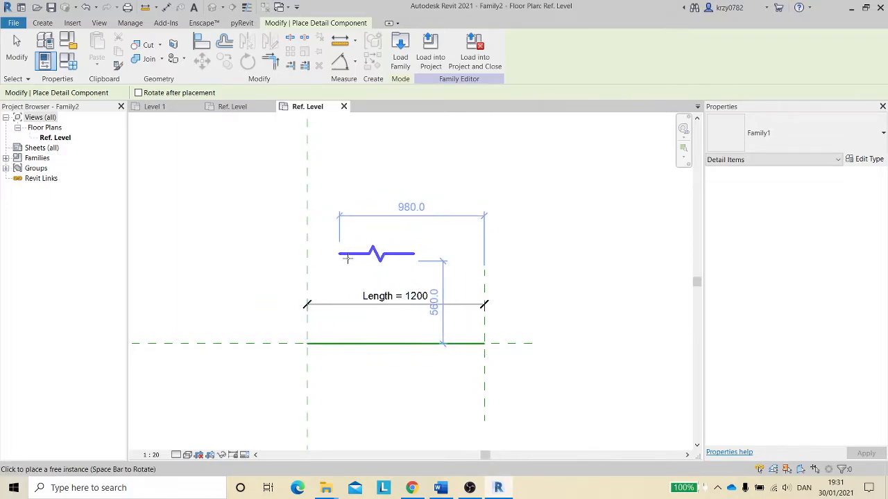
pyautogui.click(324, 269)
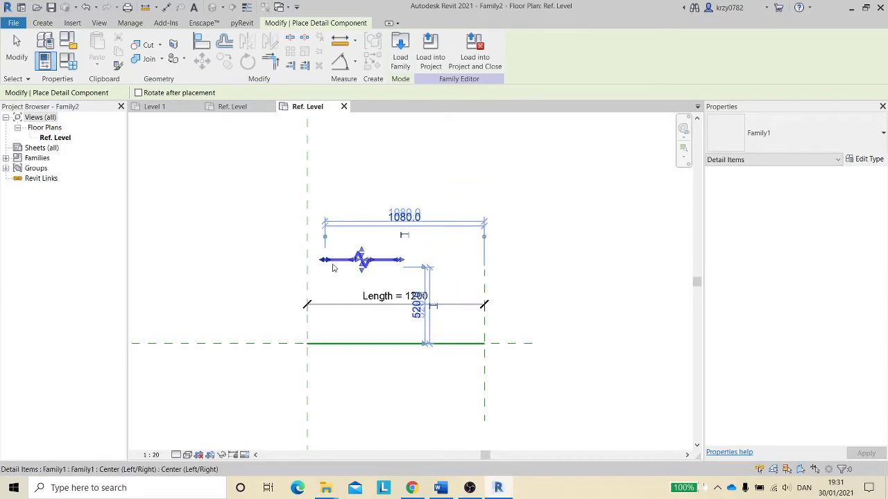
pyautogui.press('Escape')
pyautogui.press('Escape')
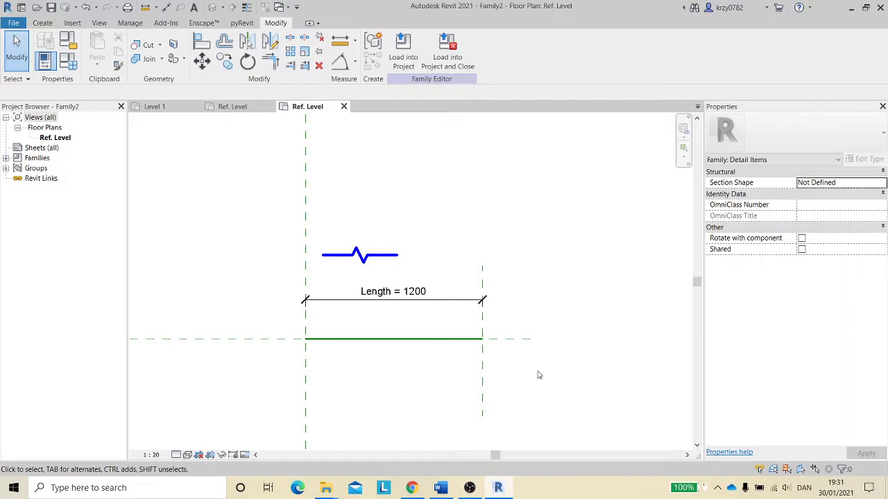
# - Draw two horizontal reference planes, one above and one below the center reference line
pyautogui.press('r')
pyautogui.press('p')
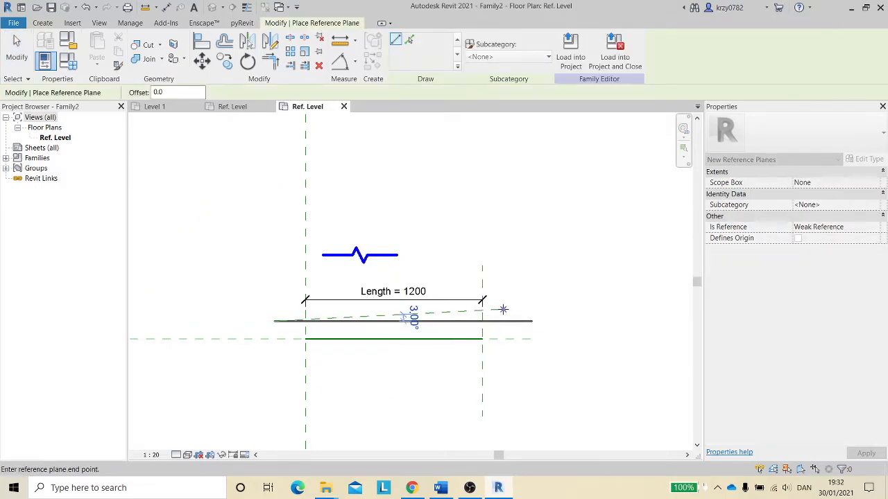
pyautogui.click(545, 321)
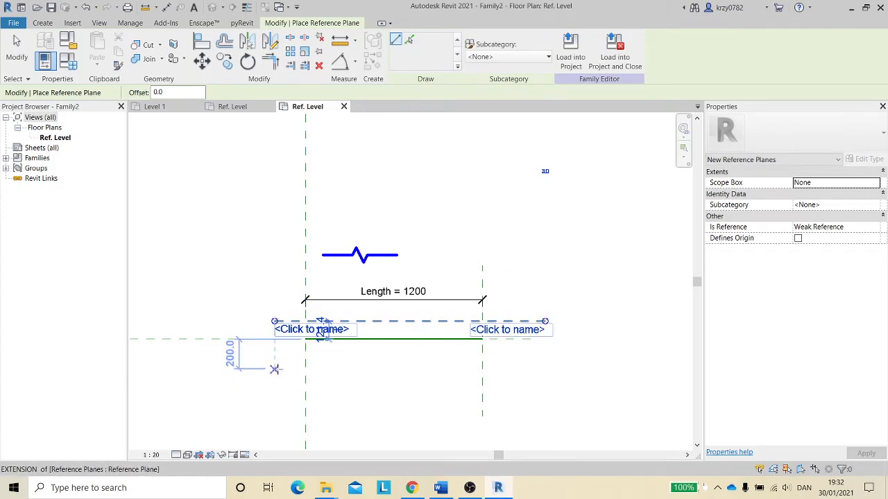
pyautogui.click(306, 368)
pyautogui.click(556, 369)
pyautogui.press('Escape')
pyautogui.press('Escape')
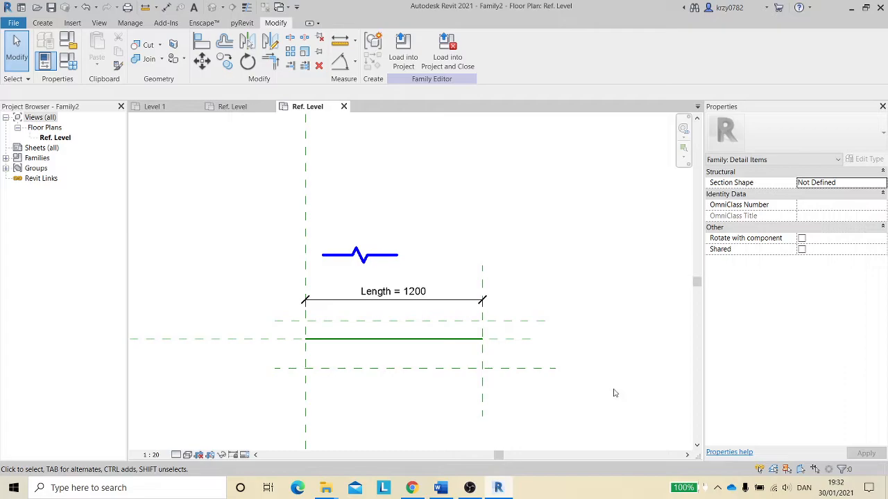
# - Dimension the two new planes with an equality dimension across the center line and an overall dimension
pyautogui.press('d')
pyautogui.press('i')
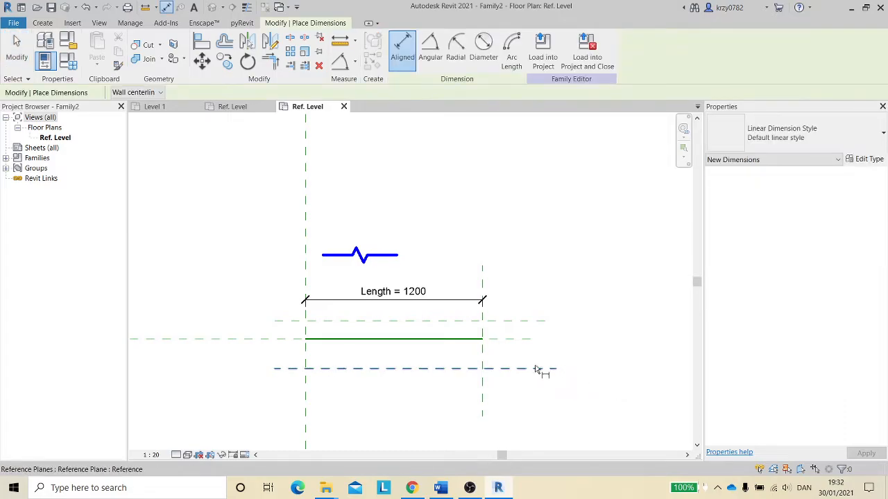
pyautogui.click(539, 368)
pyautogui.click(540, 323)
pyautogui.click(553, 288)
pyautogui.click(590, 339)
pyautogui.click(519, 368)
pyautogui.click(519, 310)
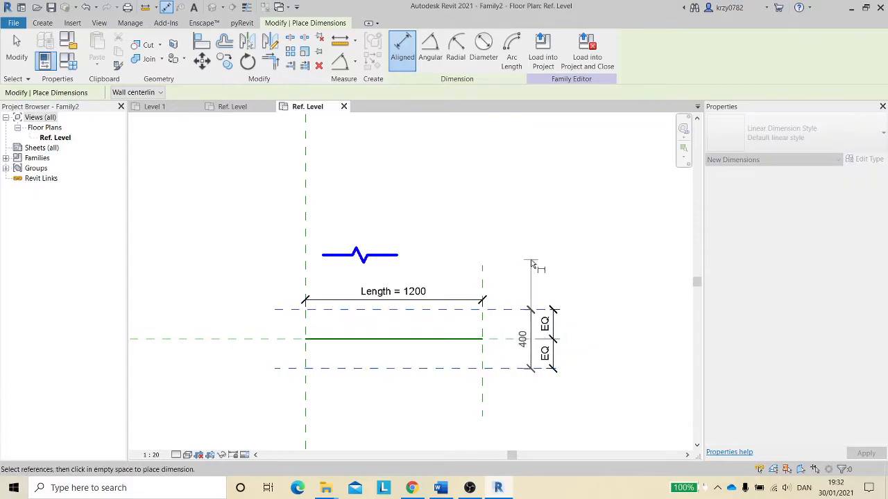
pyautogui.click(531, 261)
pyautogui.press('Escape')
pyautogui.press('Escape')
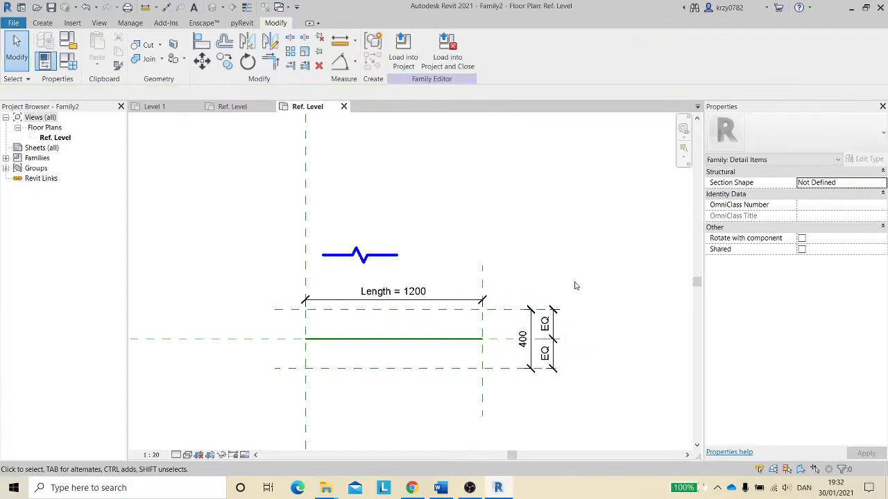
# - Label the overall dimension with a new instance parameter named Width
pyautogui.click(532, 333)
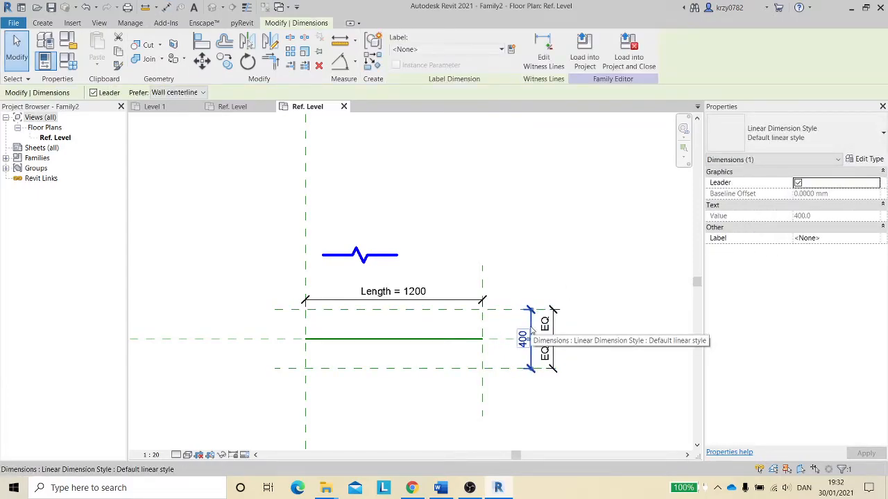
pyautogui.click(511, 49)
pyautogui.click(760, 248)
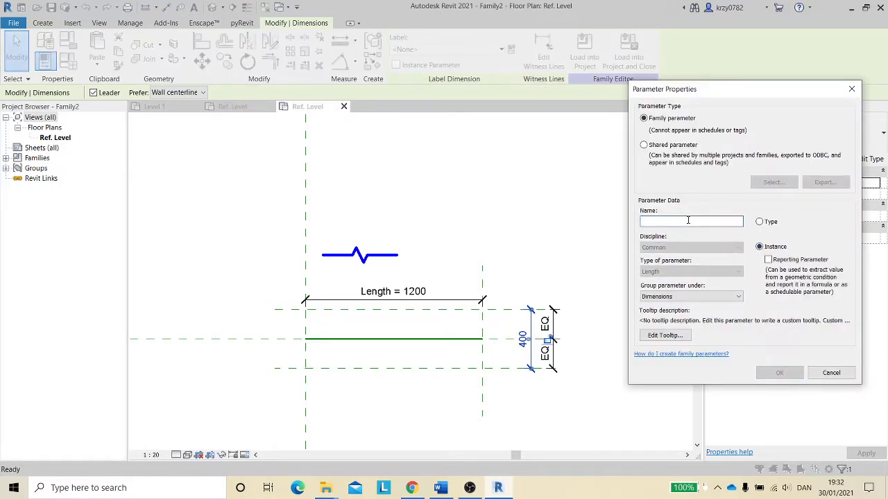
pyautogui.click(668, 222)
pyautogui.write('Width')
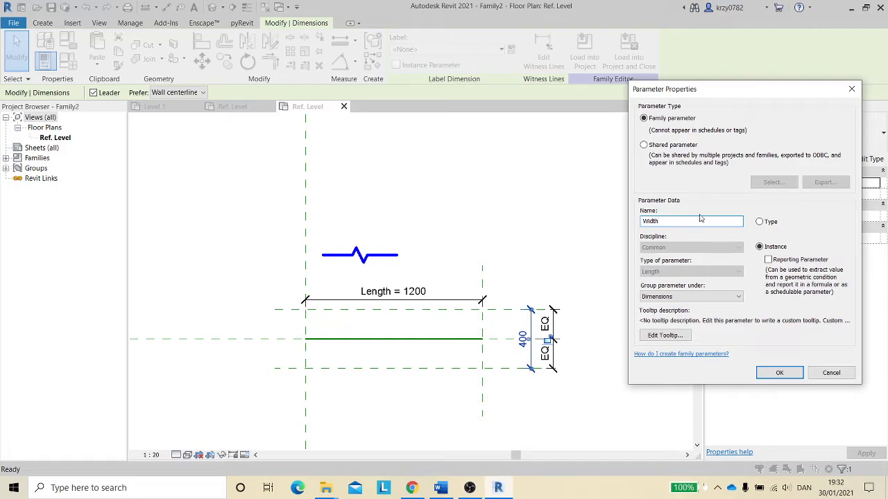
pyautogui.click(779, 373)
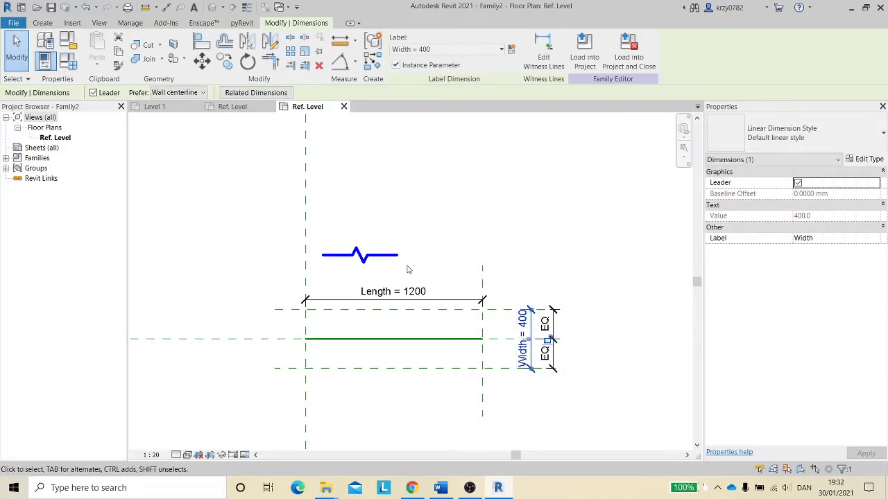
# - Associate the nested zigzag component's Wh parameter with the Width family parameter
pyautogui.click(389, 257)
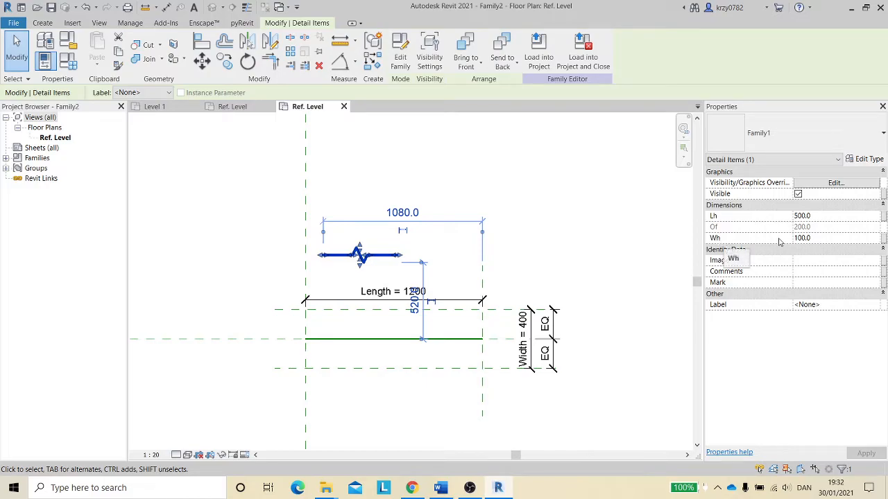
pyautogui.click(884, 240)
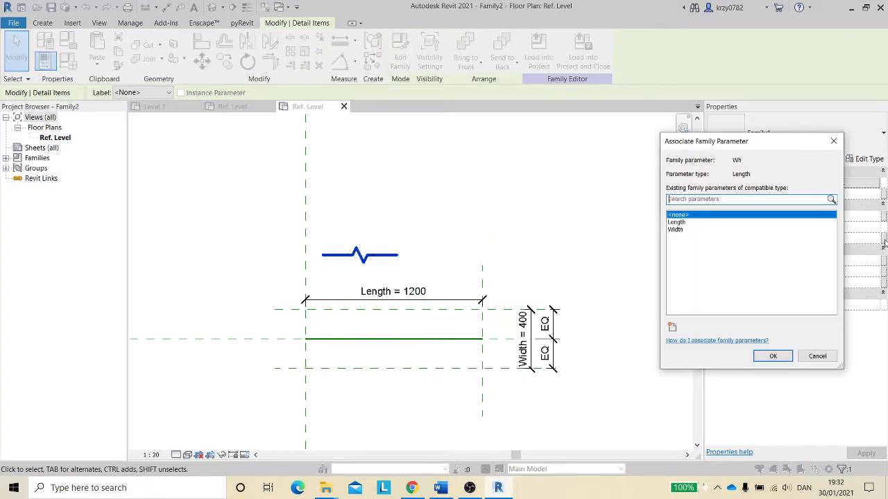
pyautogui.click(680, 230)
pyautogui.click(773, 357)
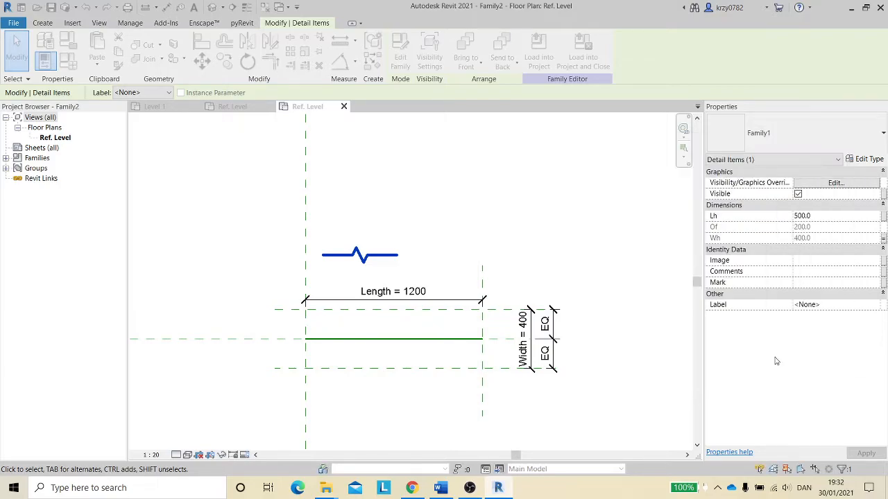
pyautogui.click(884, 240)
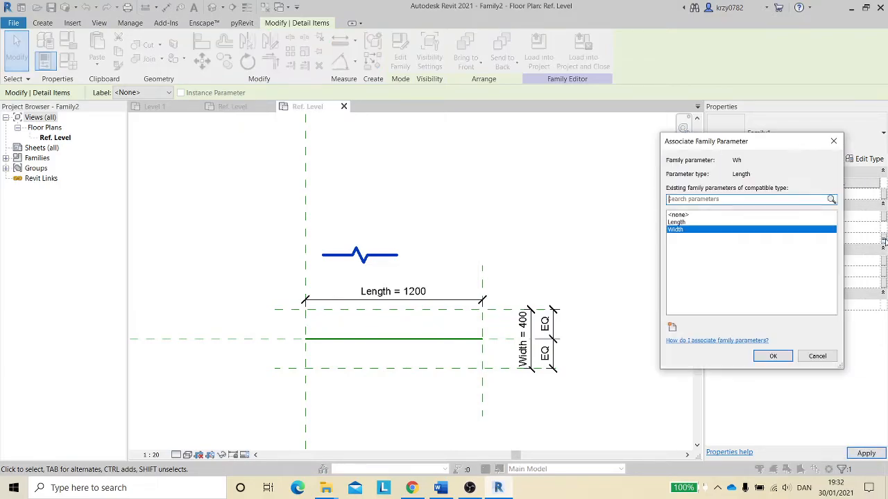
pyautogui.click(775, 356)
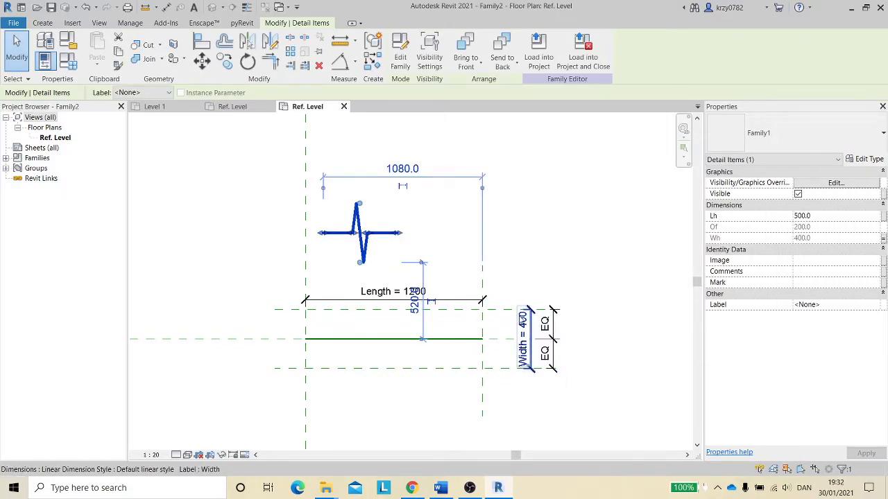
# - Flex the Width dimension by setting it to 200 mm
pyautogui.click(527, 325)
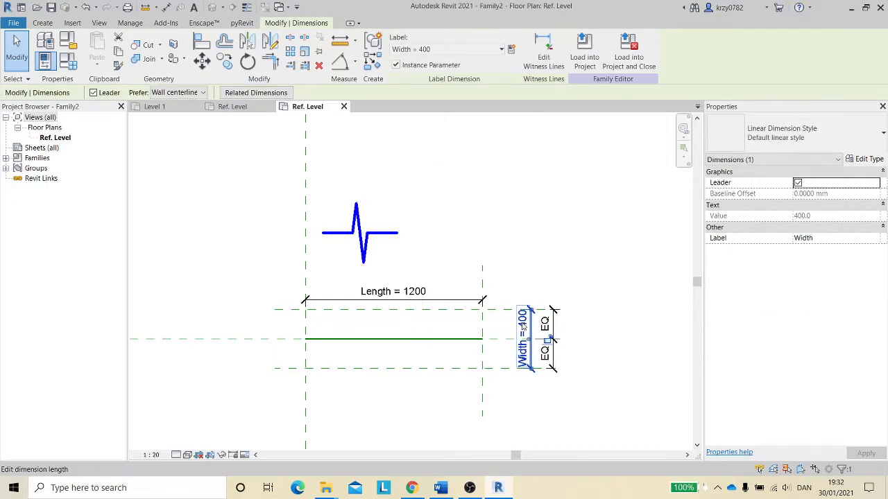
pyautogui.click(525, 326)
pyautogui.write('20')
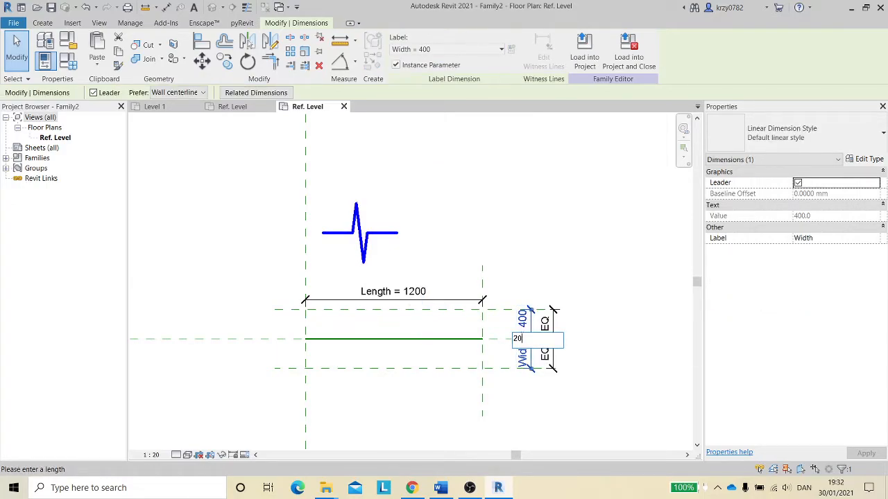
pyautogui.write('0')
pyautogui.press('Return')
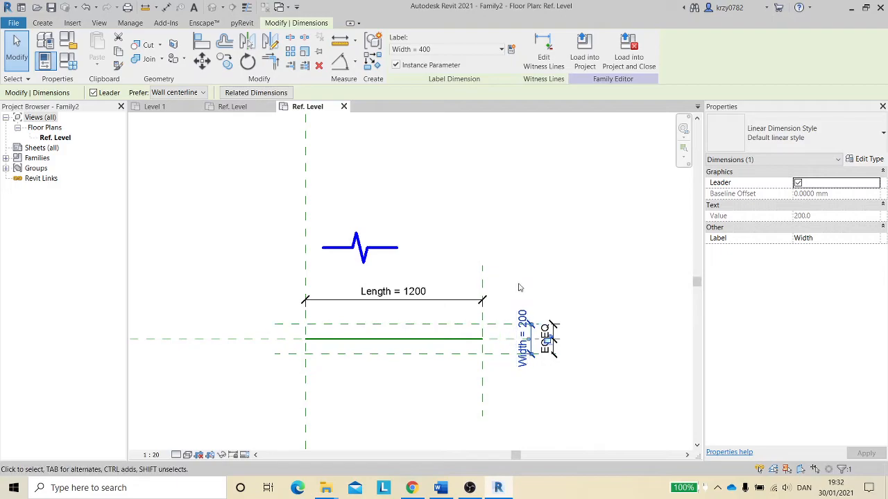
# - Move the zigzag component down below the center reference line
pyautogui.click(337, 250)
pyautogui.moveTo(338, 247); pyautogui.dragTo(336, 362)
pyautogui.click(341, 387)
pyautogui.scroll(2, 340, 386)
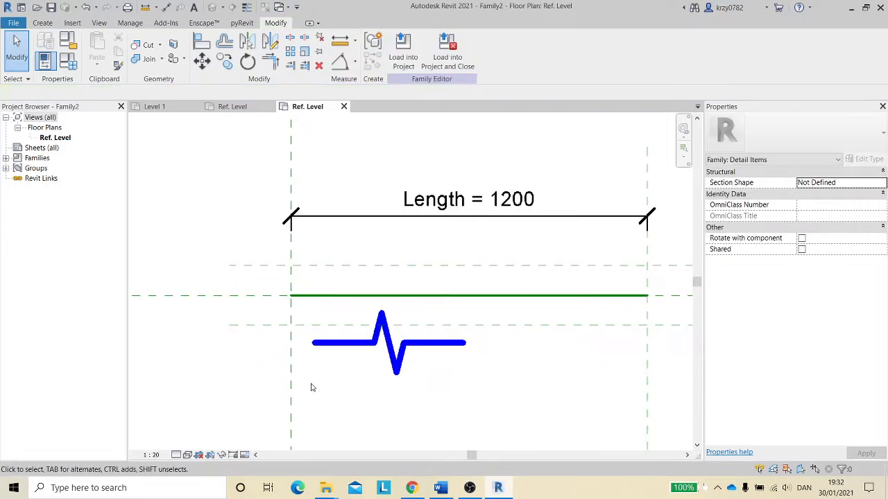
# - Align the zigzag component with the left reference plane, the horizontal center line and the upper reference plane
pyautogui.press('l')
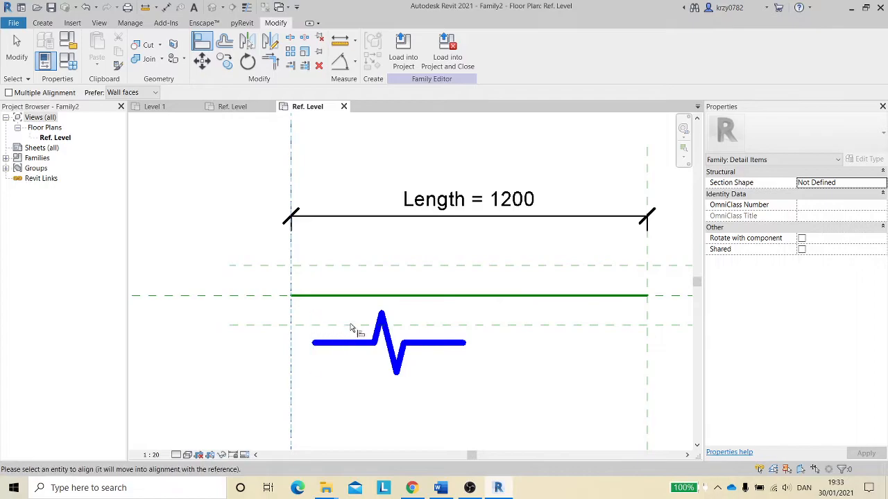
pyautogui.click(313, 332)
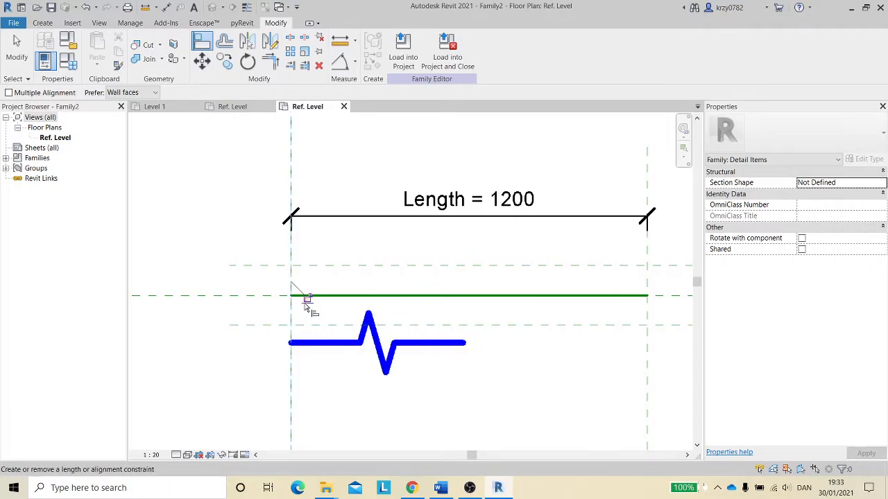
pyautogui.click(225, 296)
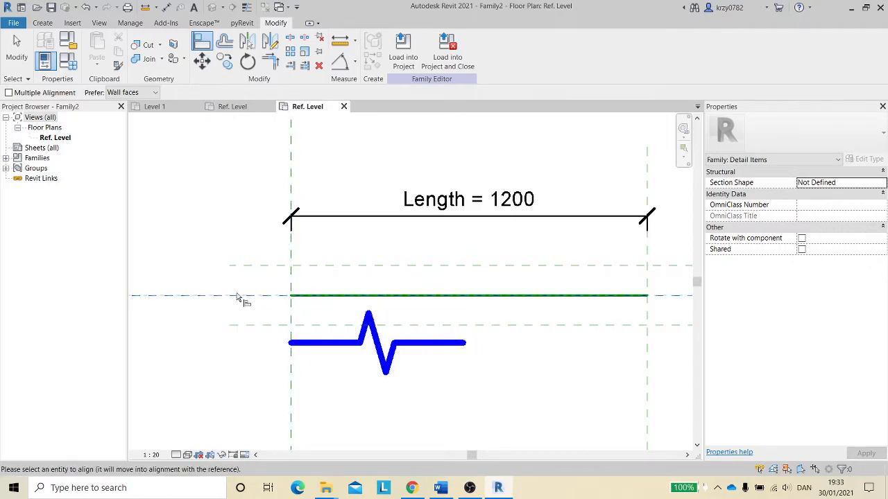
pyautogui.click(369, 348)
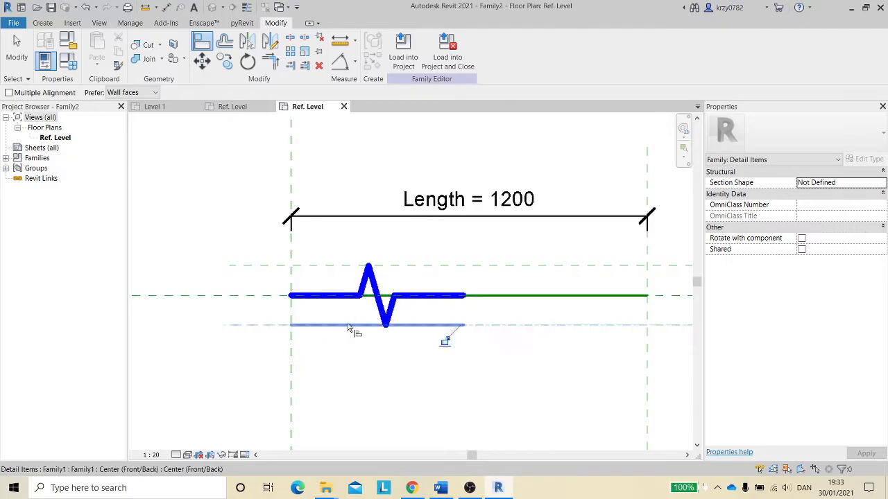
pyautogui.click(248, 264)
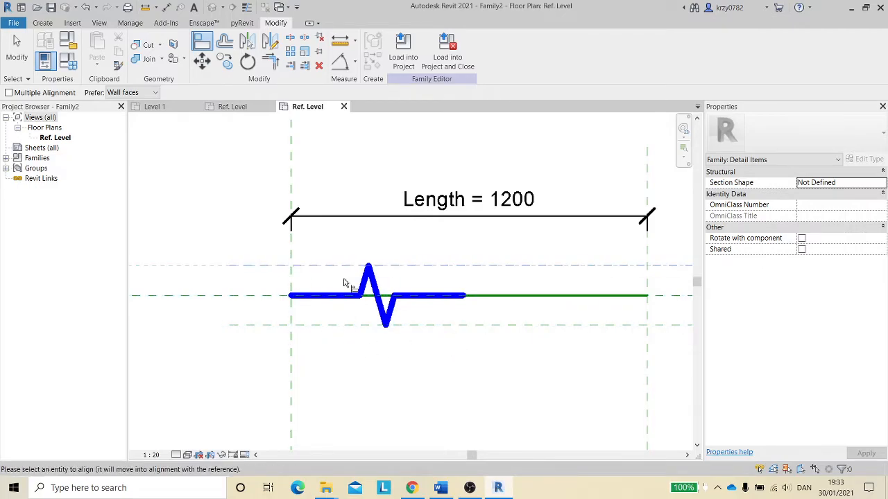
pyautogui.click(380, 265)
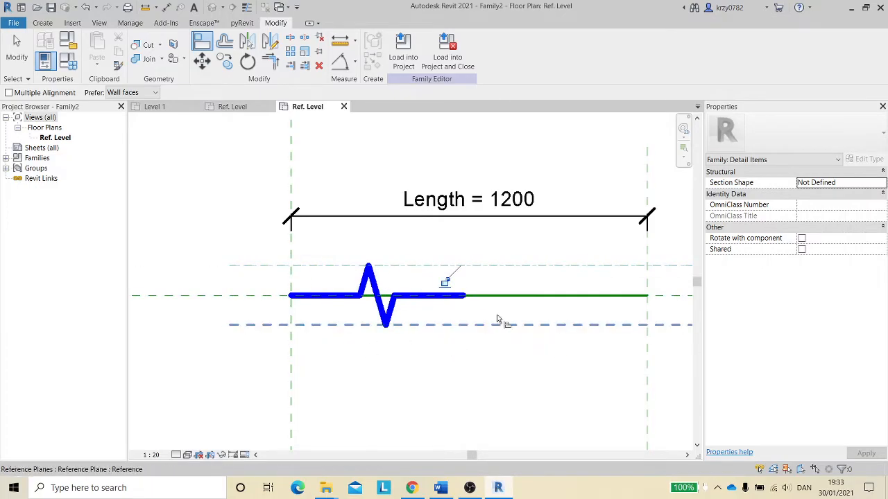
# - Array the zigzag component into 2 copies, placing the last copy from the zigzag's end to the right reference plane
pyautogui.rightClick(446, 288)
pyautogui.press('Escape')
pyautogui.press('Escape')
pyautogui.scroll(-3, 457, 360)
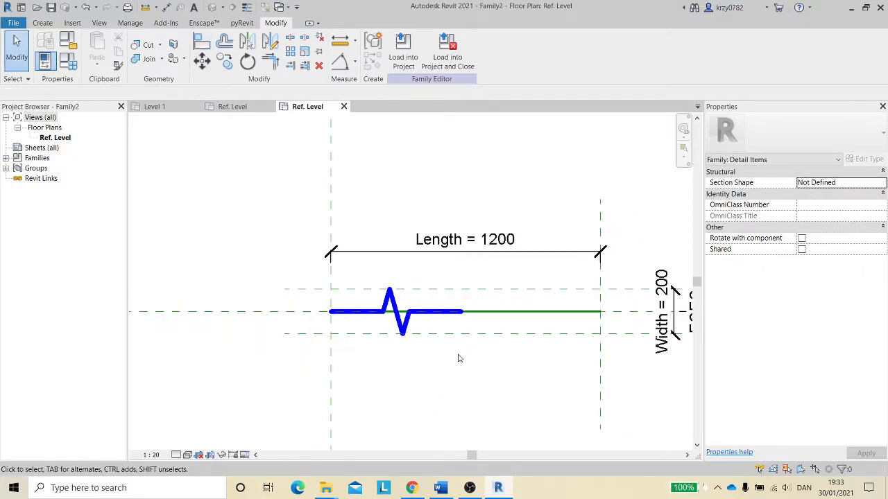
pyautogui.scroll(-2, 425, 355)
pyautogui.moveTo(434, 373); pyautogui.dragTo(325, 287, button='middle')
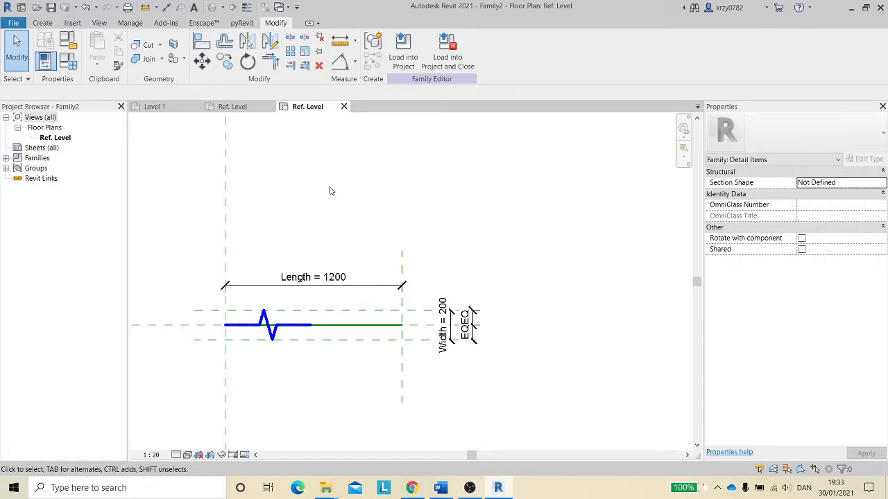
pyautogui.click(339, 326)
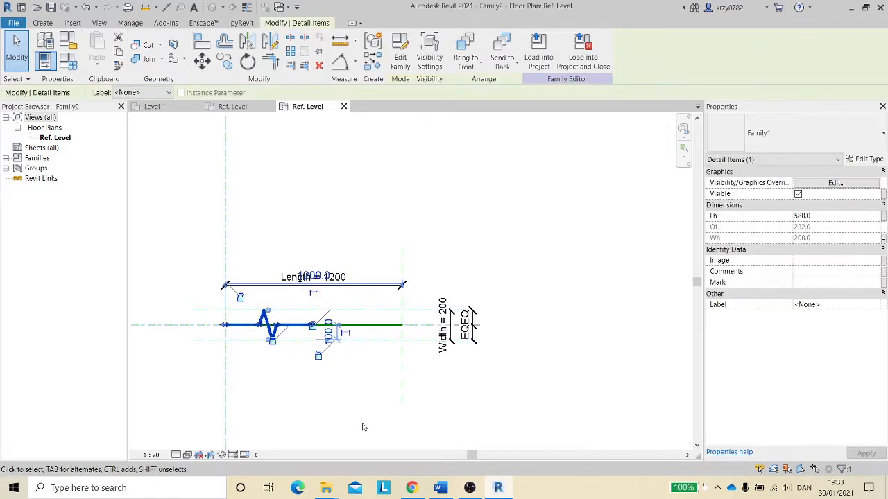
pyautogui.press('a')
pyautogui.press('r')
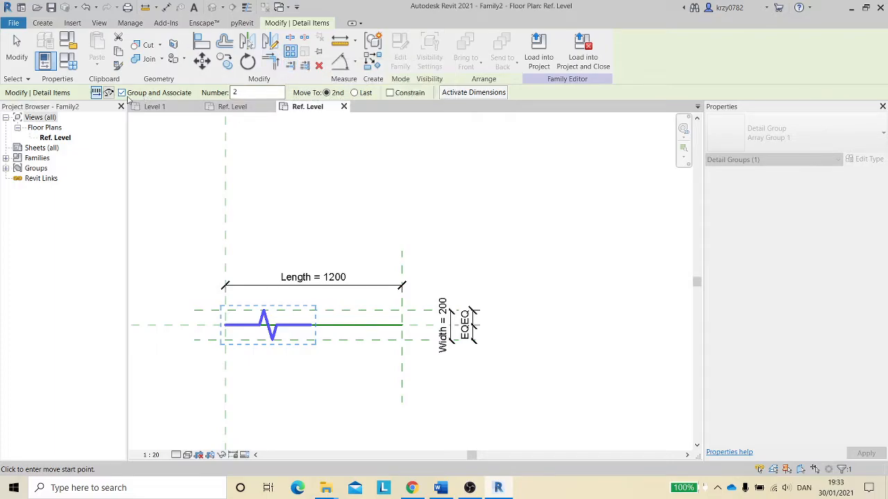
pyautogui.click(354, 93)
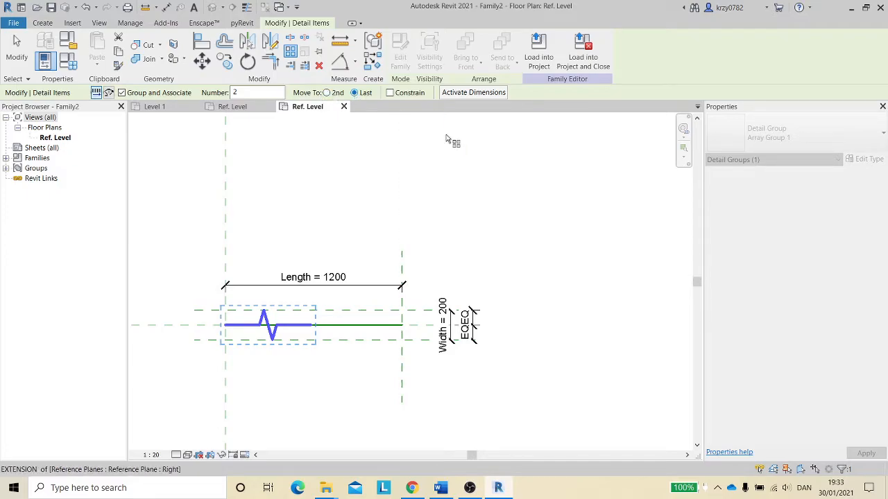
pyautogui.scroll(2, 312, 325)
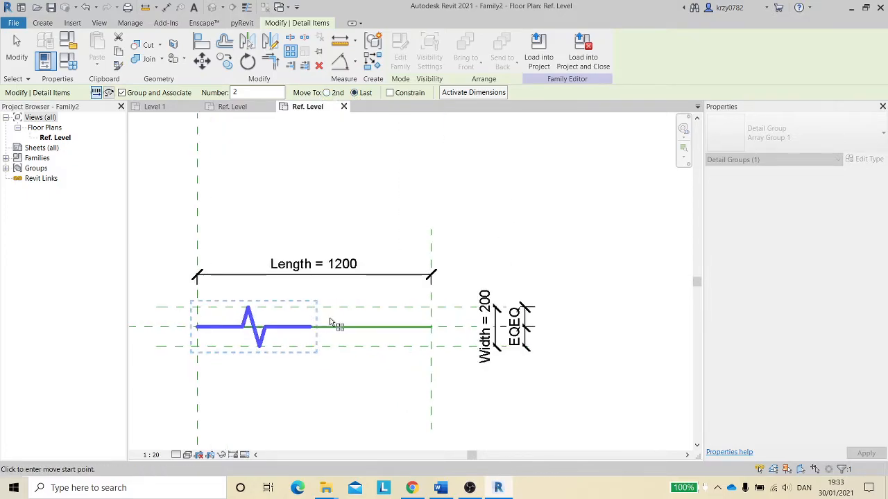
pyautogui.scroll(2, 310, 321)
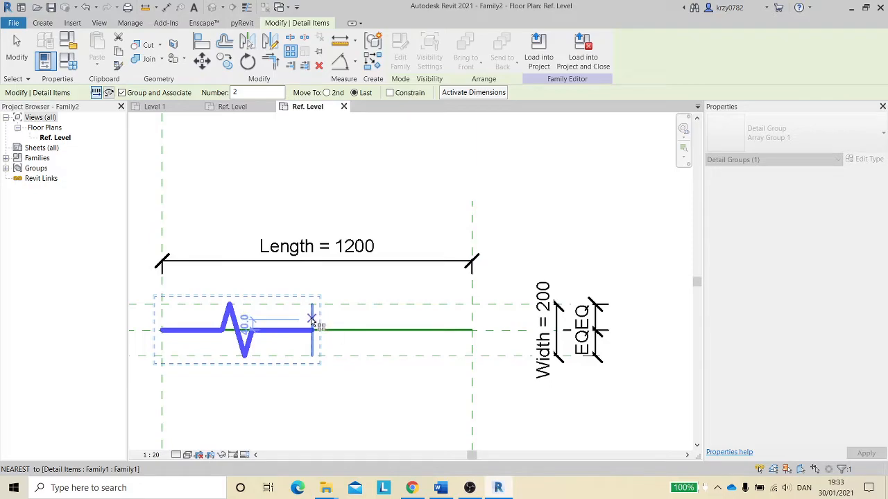
pyautogui.click(312, 318)
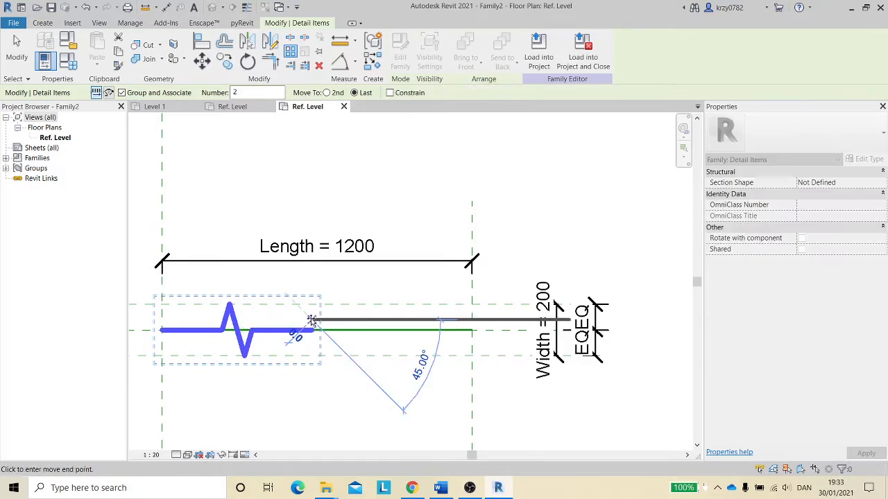
pyautogui.click(468, 321)
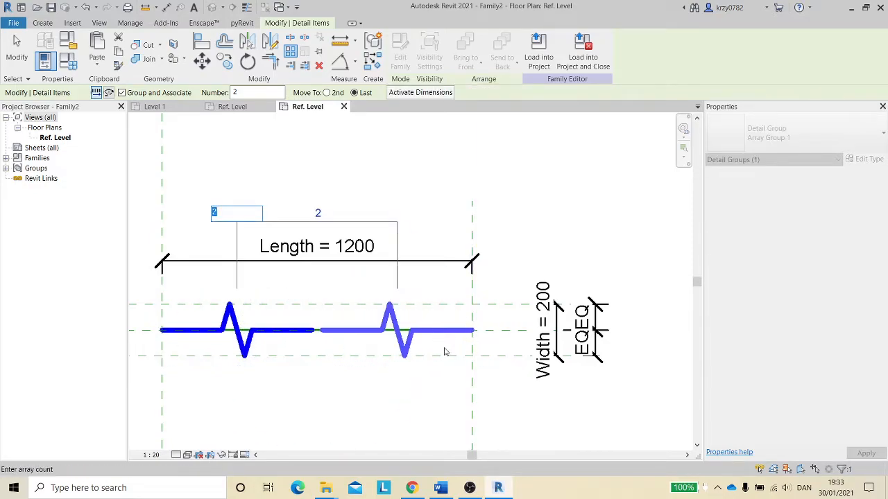
pyautogui.press('Return')
pyautogui.press('Escape')
# - Align the arrayed zigzag copy with the right reference plane and the horizontal center reference line
pyautogui.scroll(-1, 462, 267)
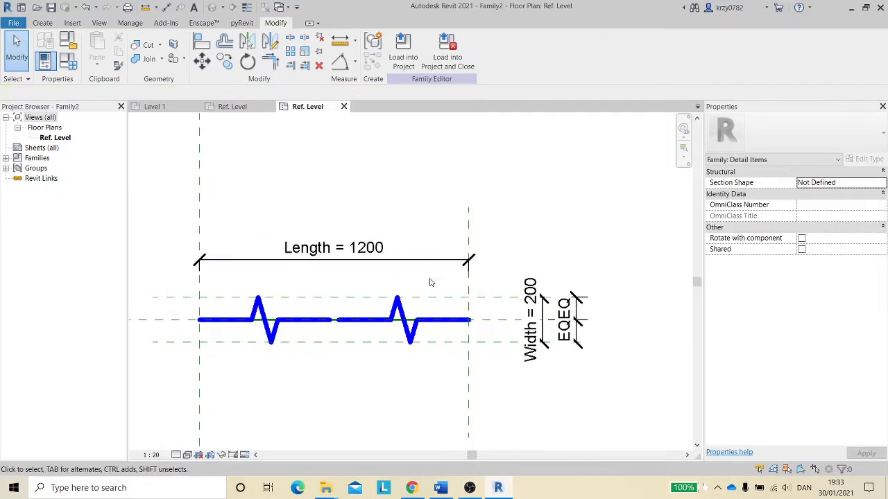
pyautogui.press('a')
pyautogui.press('l')
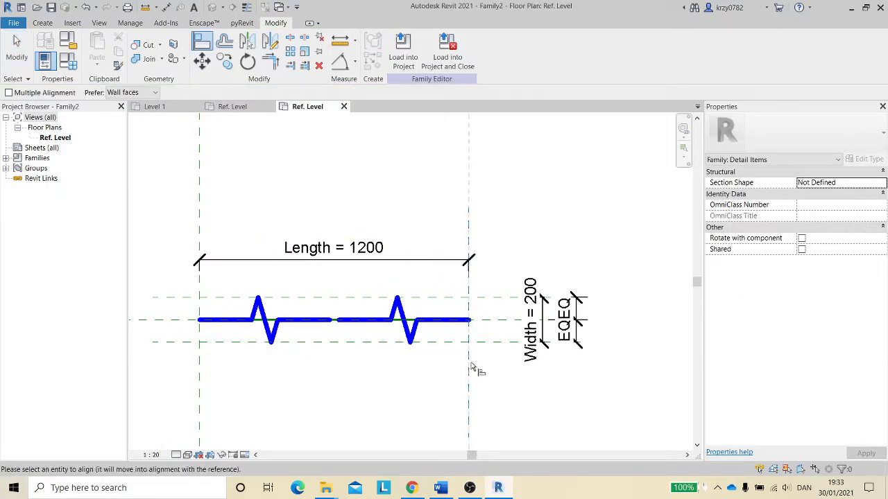
pyautogui.click(471, 314)
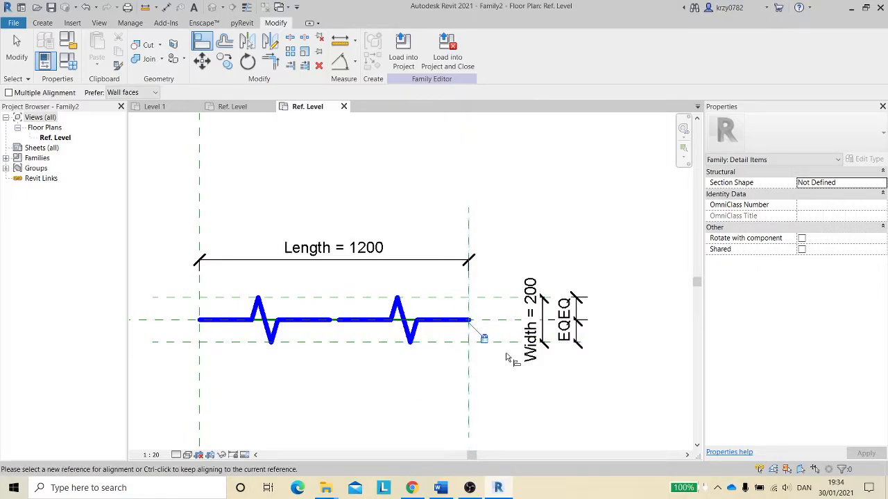
pyautogui.click(351, 360)
pyautogui.click(481, 298)
pyautogui.click(407, 303)
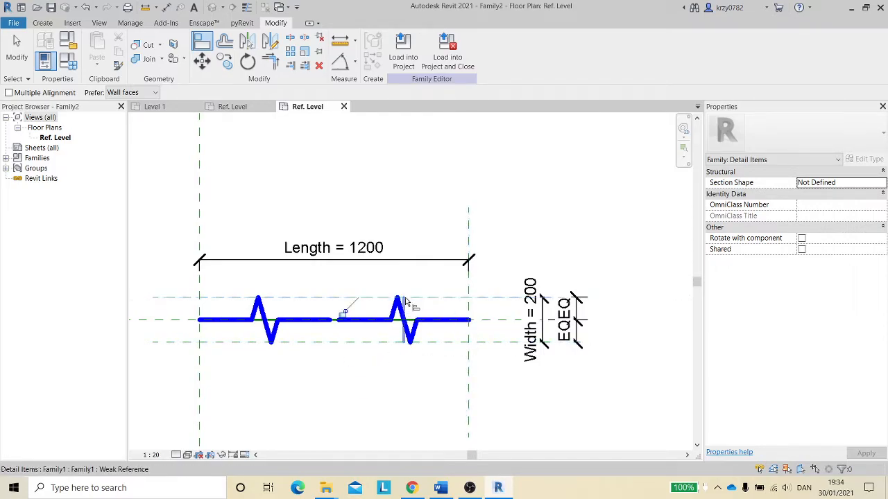
pyautogui.click(500, 326)
pyautogui.scroll(3, 392, 351)
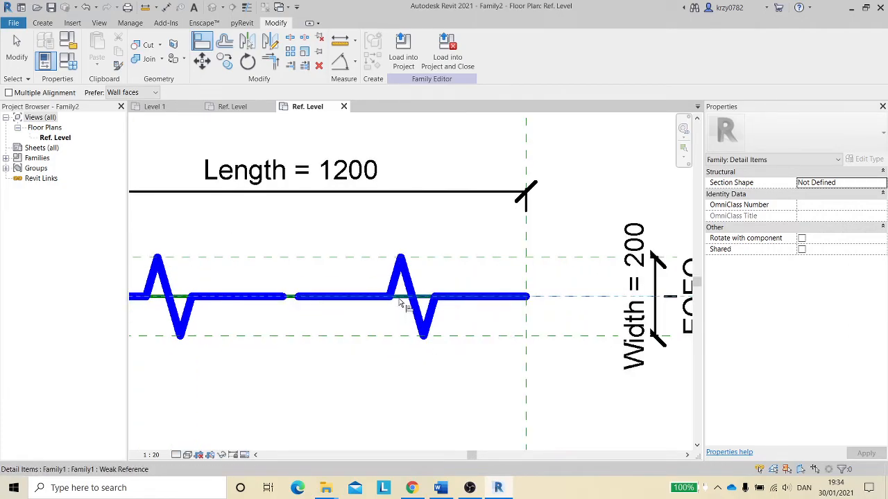
pyautogui.click(373, 312)
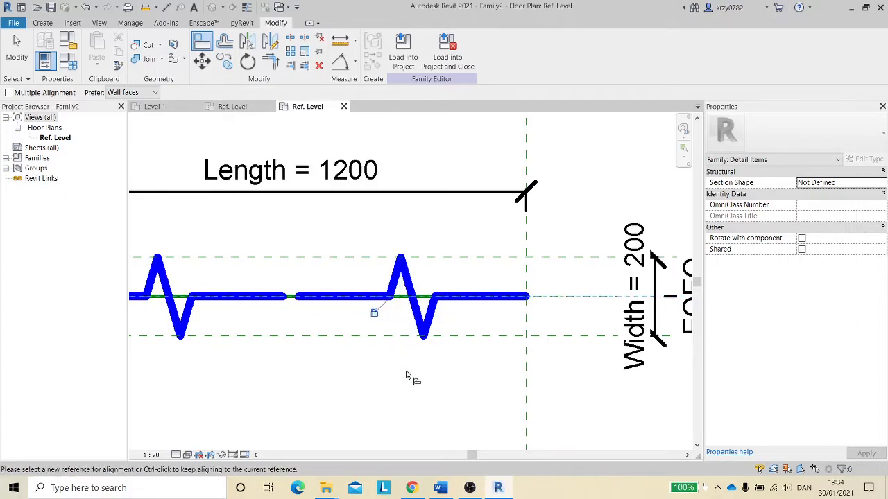
pyautogui.scroll(-5, 408, 378)
pyautogui.press('Escape')
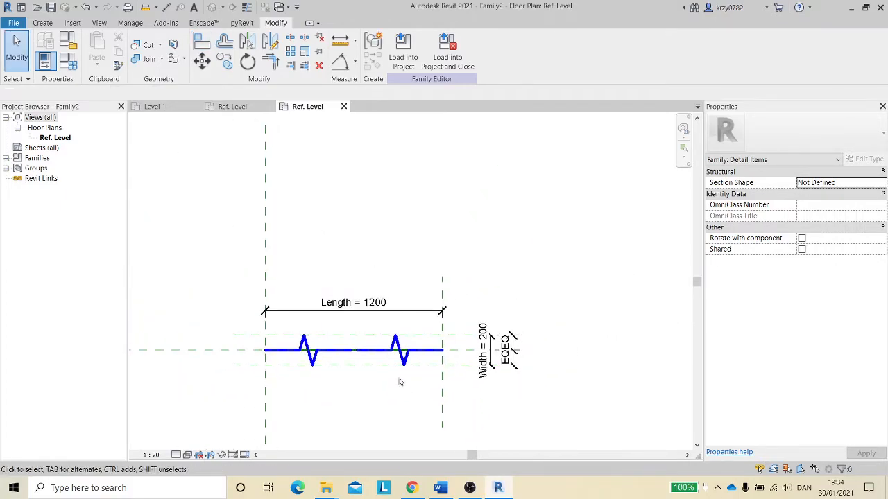
# - Label the array count with a new instance family parameter named Array Spacing
pyautogui.scroll(3, 447, 298)
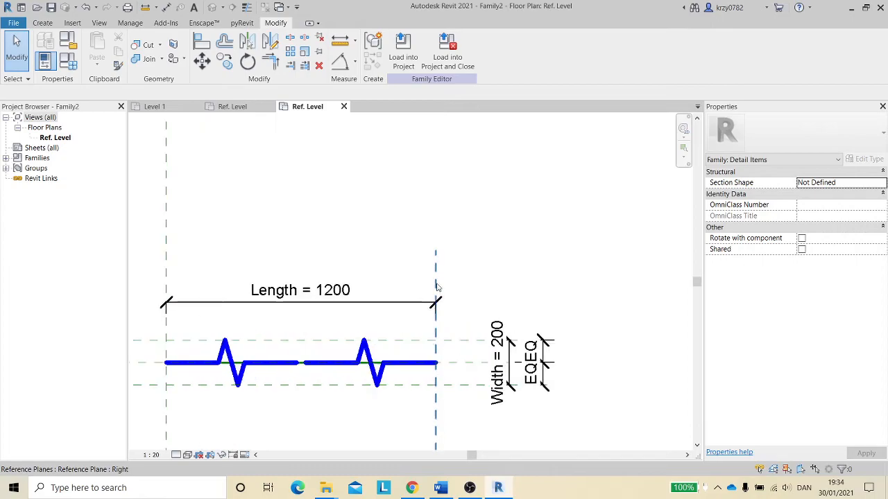
pyautogui.scroll(-1, 448, 298)
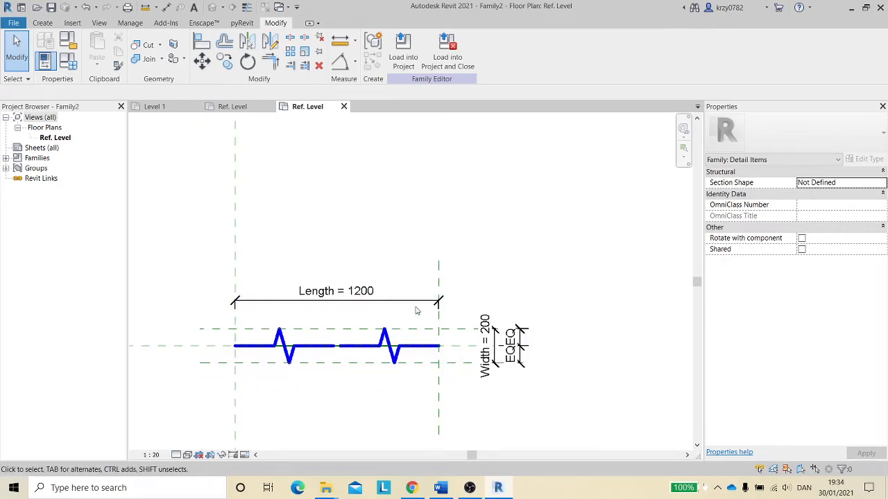
pyautogui.click(422, 334)
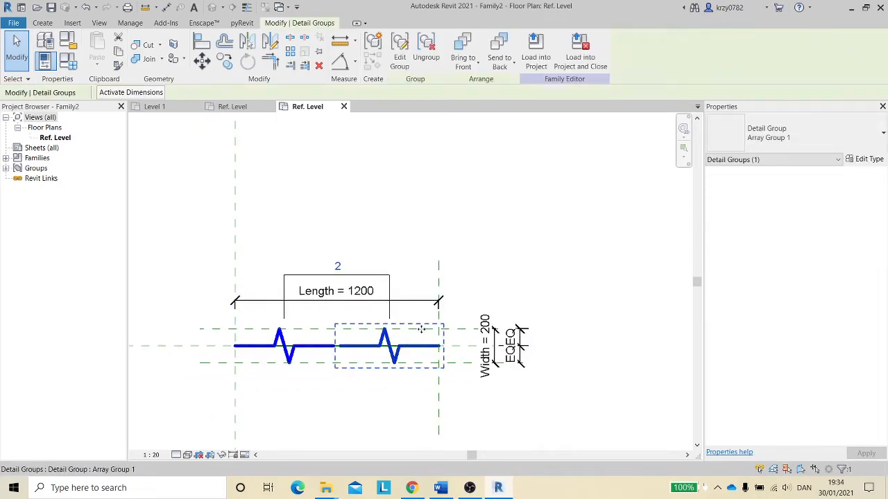
pyautogui.click(389, 287)
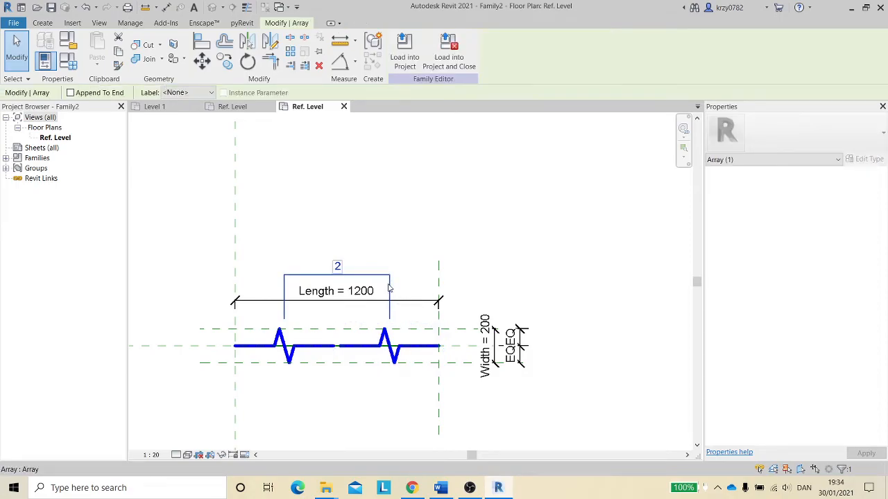
pyautogui.click(211, 92)
pyautogui.click(194, 113)
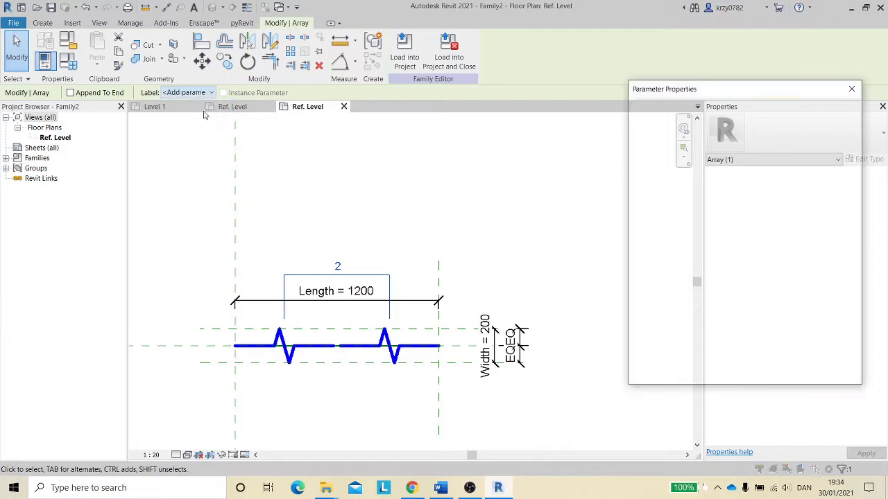
pyautogui.click(758, 247)
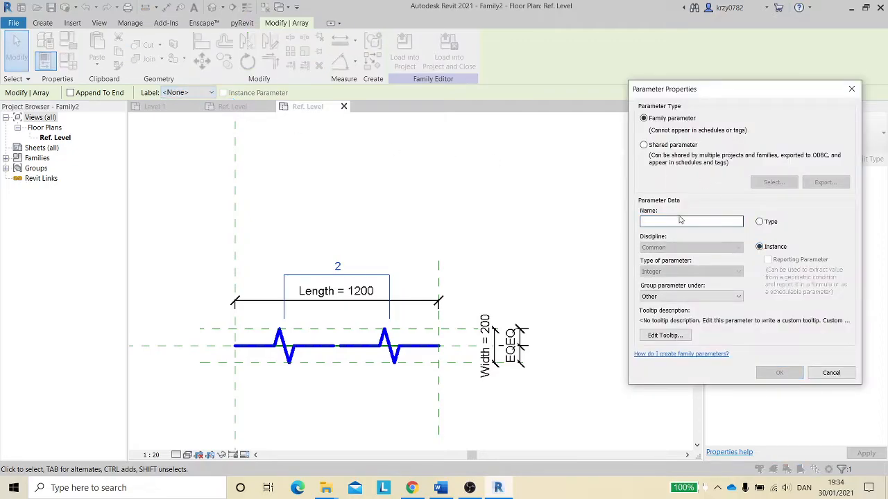
pyautogui.click(675, 222)
pyautogui.write('Array Spacing')
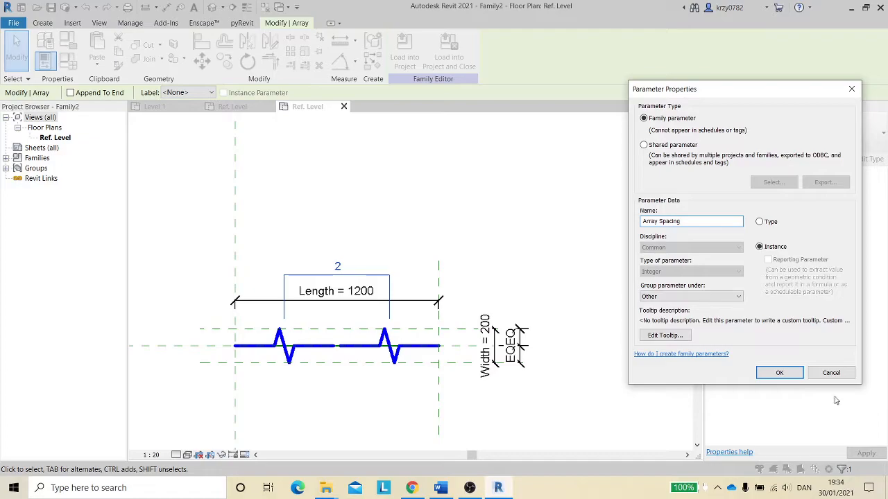
pyautogui.click(779, 372)
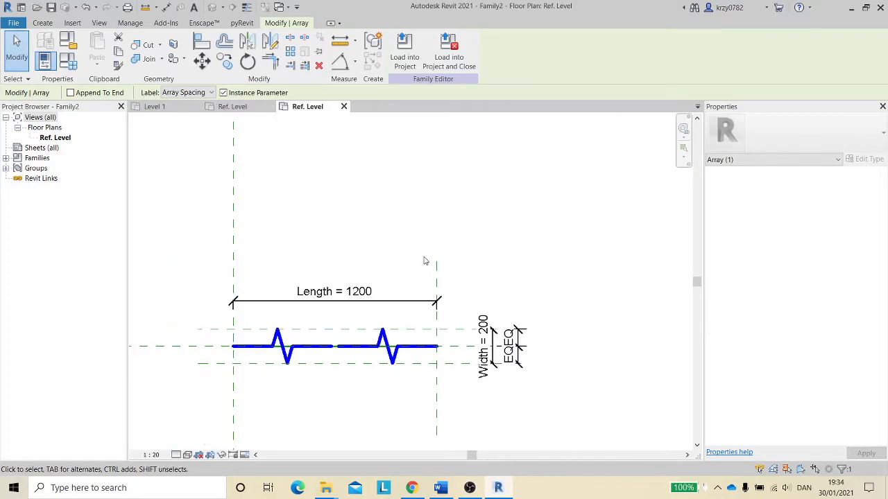
# - Edit the array group and associate the zigzag's Lh parameter with a new instance parameter named Spacing, then finish editing
pyautogui.click(423, 356)
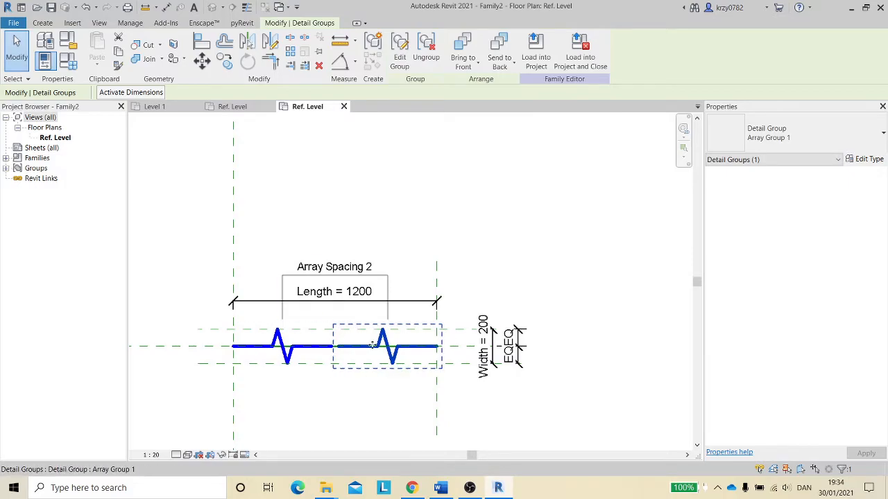
pyautogui.click(401, 49)
pyautogui.click(409, 353)
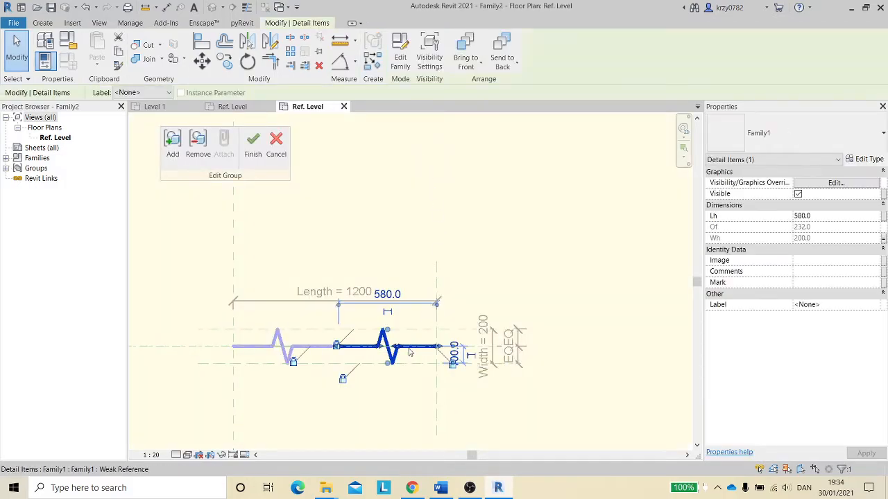
pyautogui.click(883, 217)
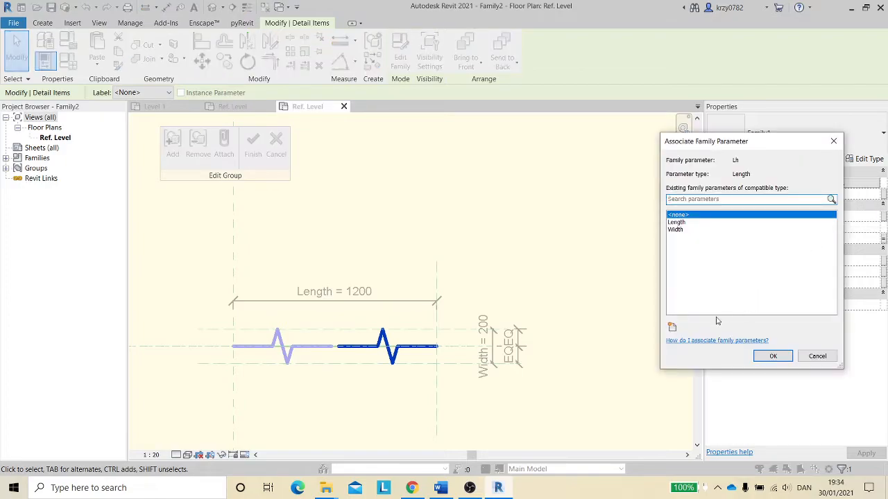
pyautogui.click(673, 327)
pyautogui.click(760, 246)
pyautogui.click(654, 223)
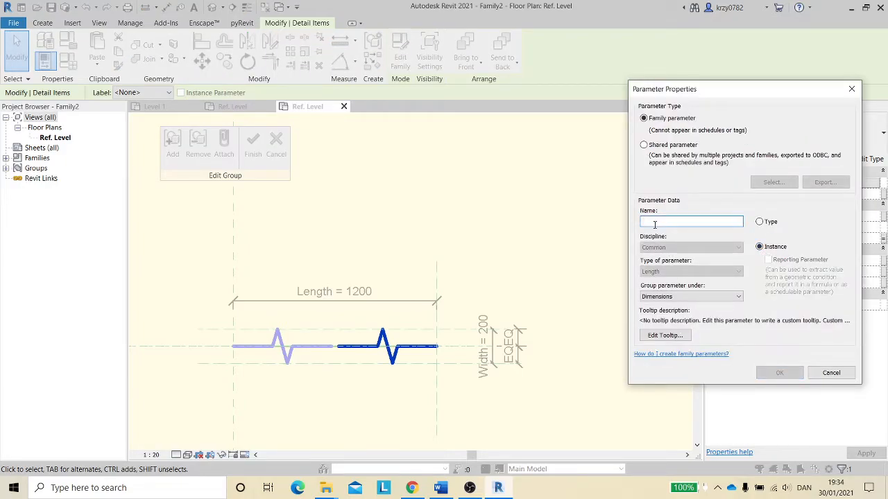
pyautogui.write('Spacing')
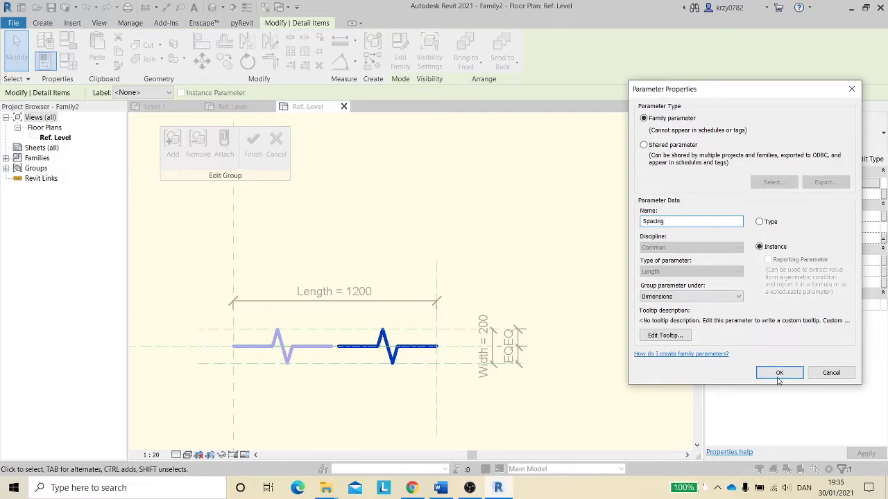
pyautogui.click(778, 375)
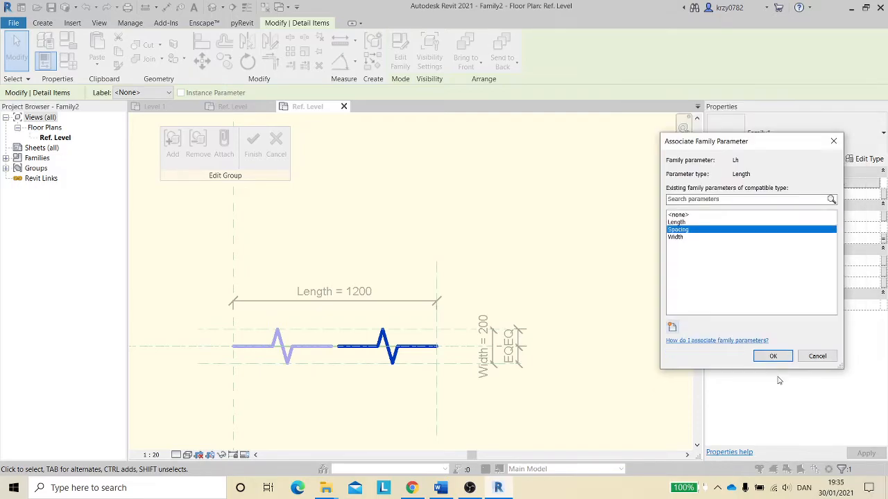
pyautogui.click(771, 355)
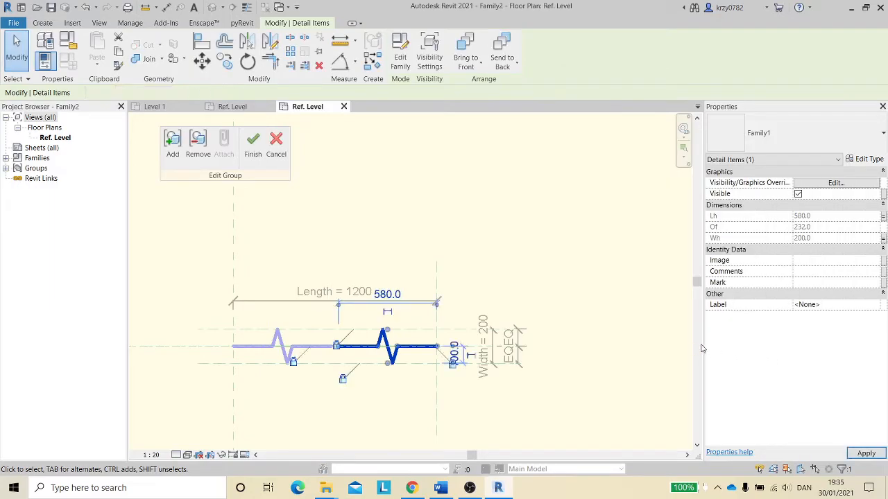
pyautogui.click(253, 145)
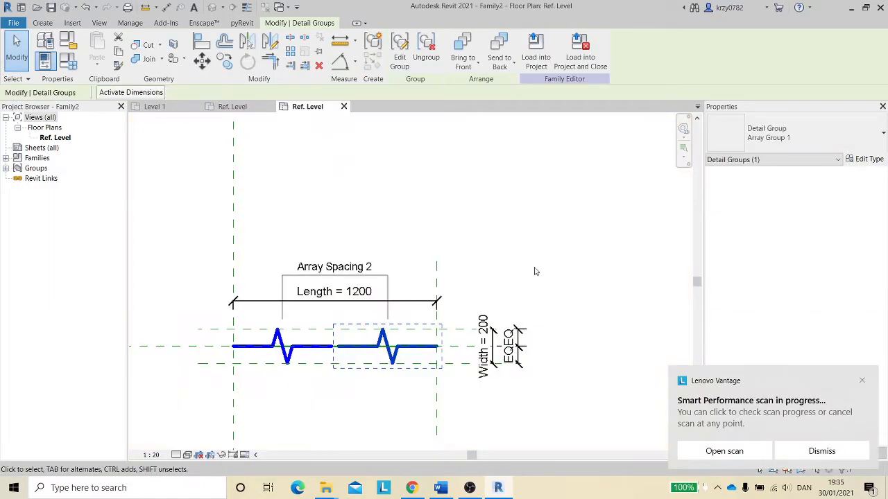
# - In Family Types, give Array Spacing the formula Length/Spacing
pyautogui.click(862, 382)
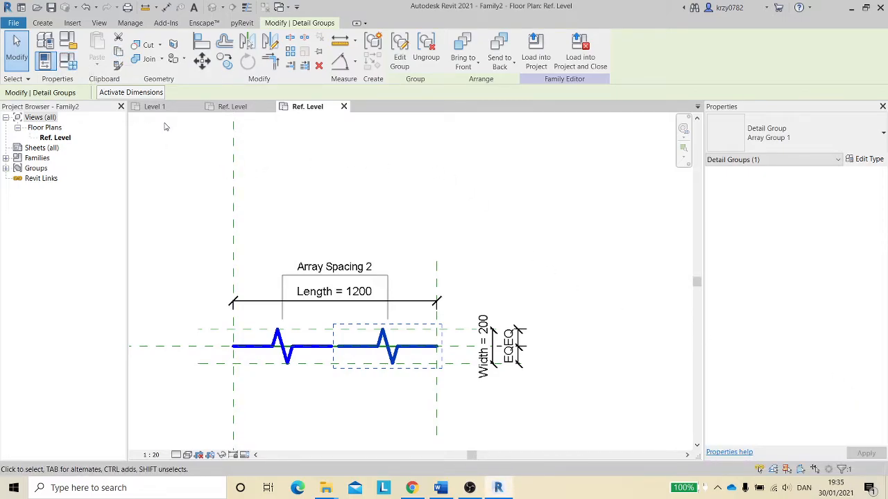
pyautogui.click(68, 61)
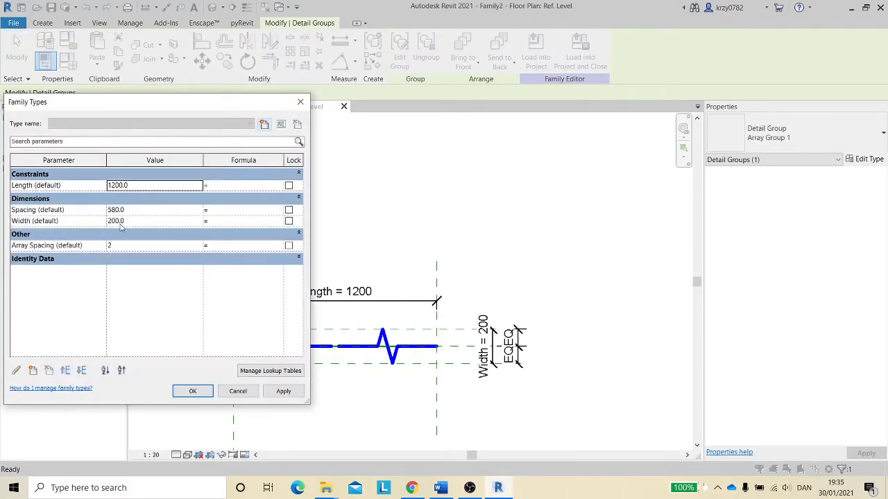
pyautogui.click(232, 244)
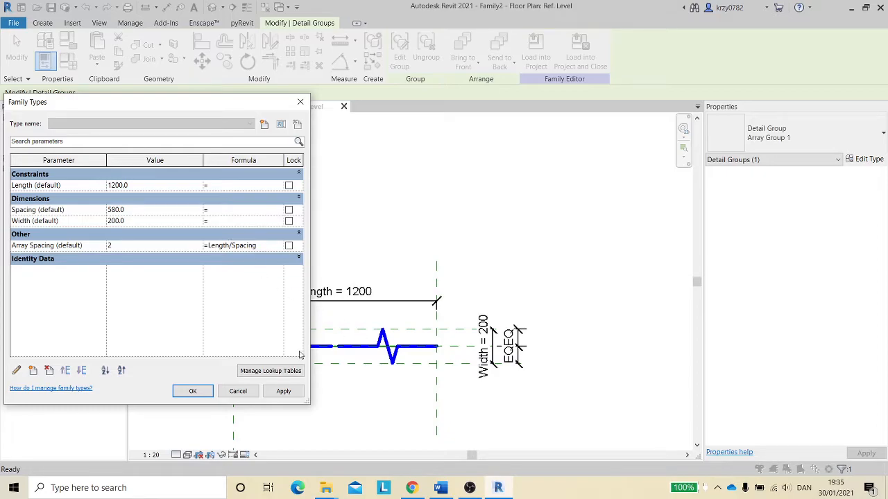
# - Close Family Types and set the Length dimension to 3000
pyautogui.click(286, 392)
pyautogui.click(204, 394)
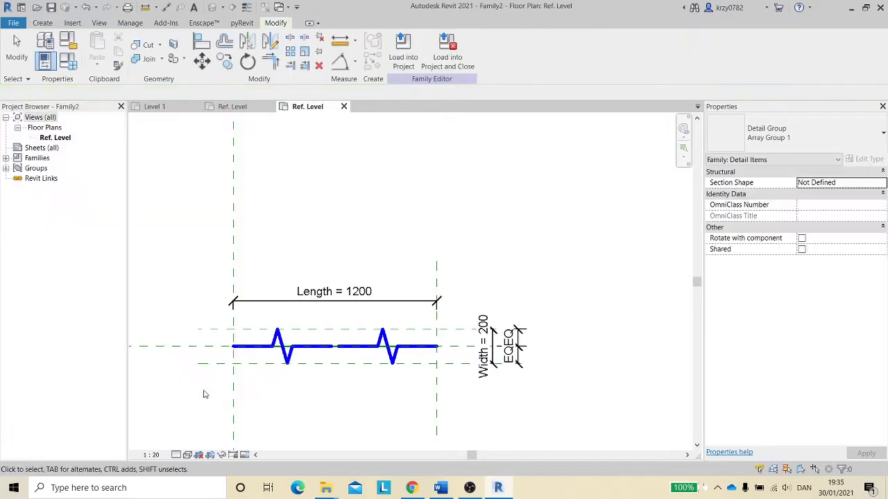
pyautogui.click(364, 297)
pyautogui.click(363, 295)
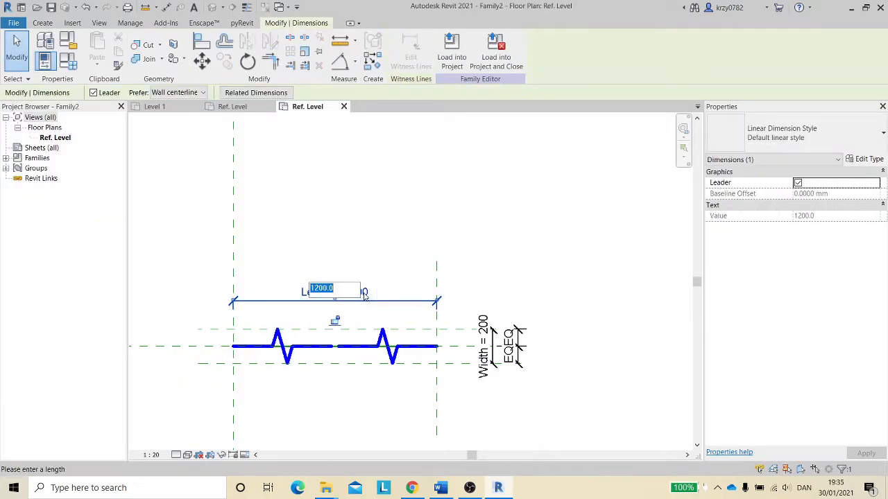
pyautogui.write('3000')
pyautogui.press('Return')
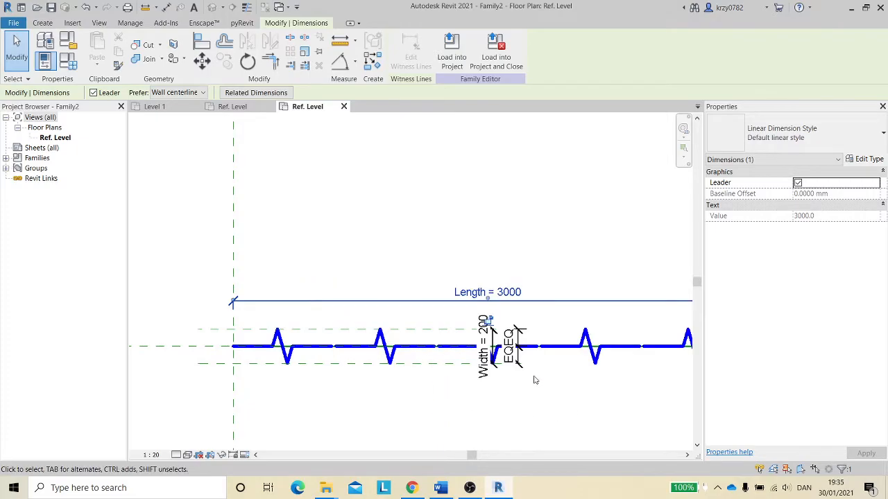
# - Inspect how the arrayed zigzag copies are distributed along the lengthened line
pyautogui.scroll(-3, 535, 379)
pyautogui.scroll(2, 536, 384)
pyautogui.moveTo(430, 376); pyautogui.dragTo(289, 380, button='middle')
pyautogui.scroll(1, 352, 380)
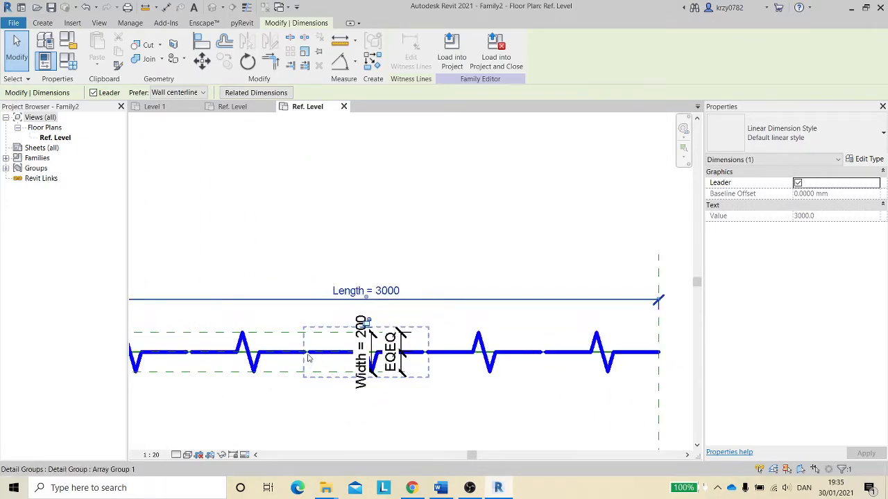
pyautogui.scroll(-1, 541, 361)
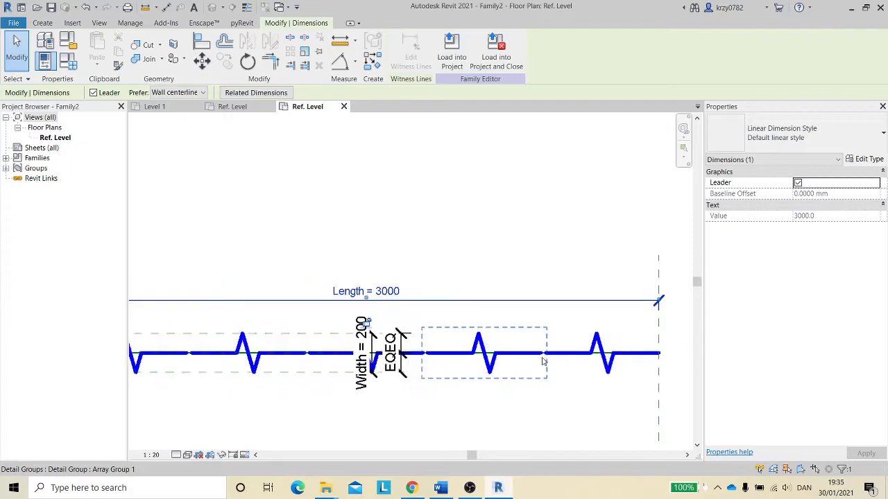
pyautogui.scroll(1, 541, 359)
pyautogui.scroll(-1, 509, 365)
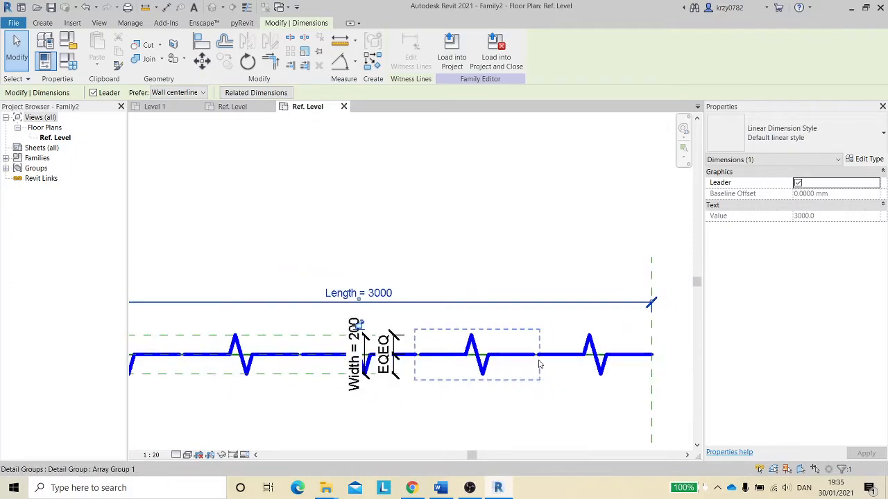
pyautogui.moveTo(443, 257); pyautogui.dragTo(480, 251, button='middle')
# - In Family Types, change the Array Spacing formula to Length / (0.85 * Spacing) and apply it
pyautogui.click(73, 61)
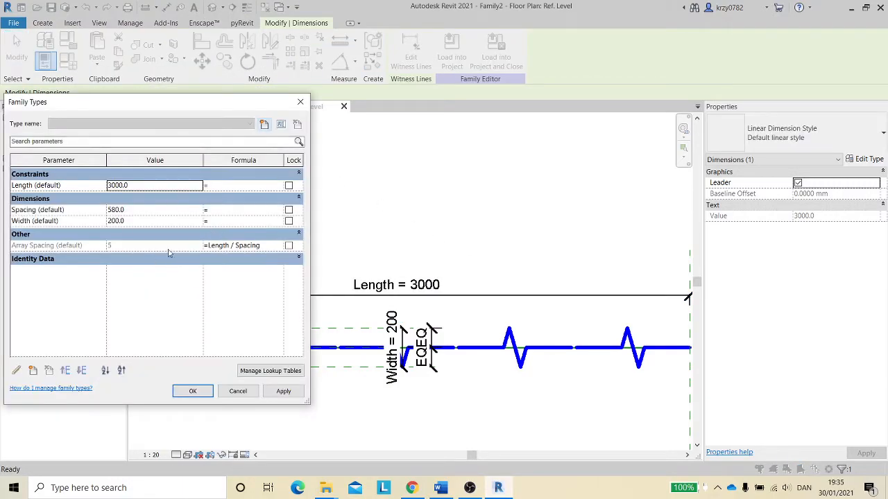
pyautogui.click(235, 247)
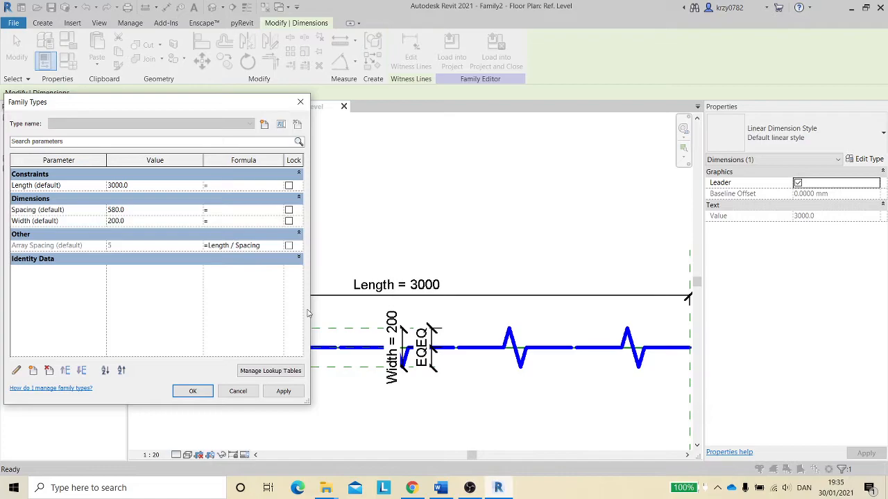
pyautogui.write('0.85*')
pyautogui.doubleClick(235, 244)
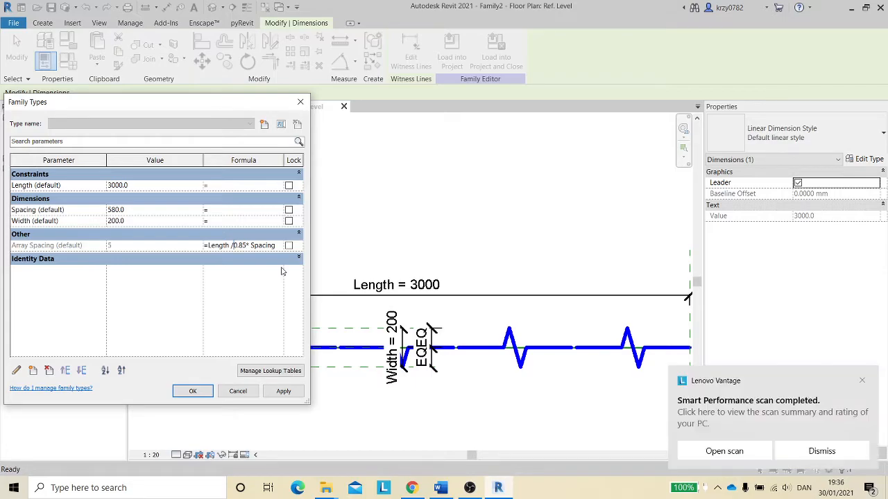
pyautogui.click(862, 381)
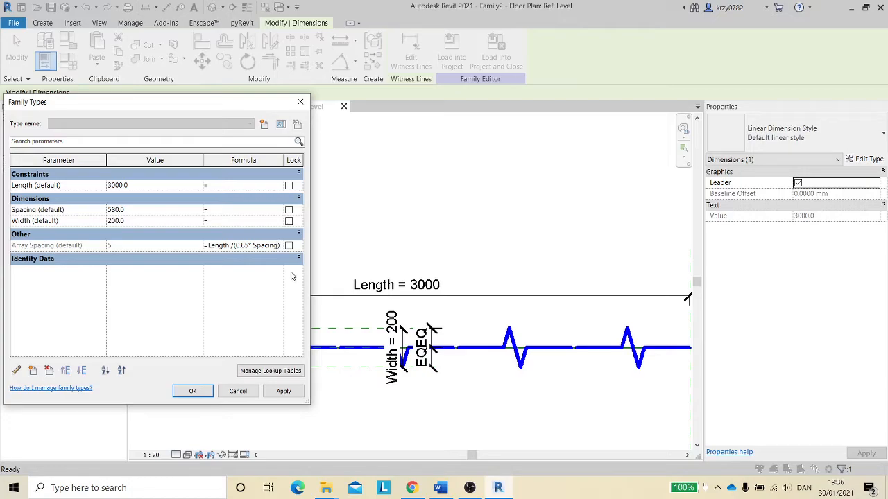
pyautogui.click(284, 391)
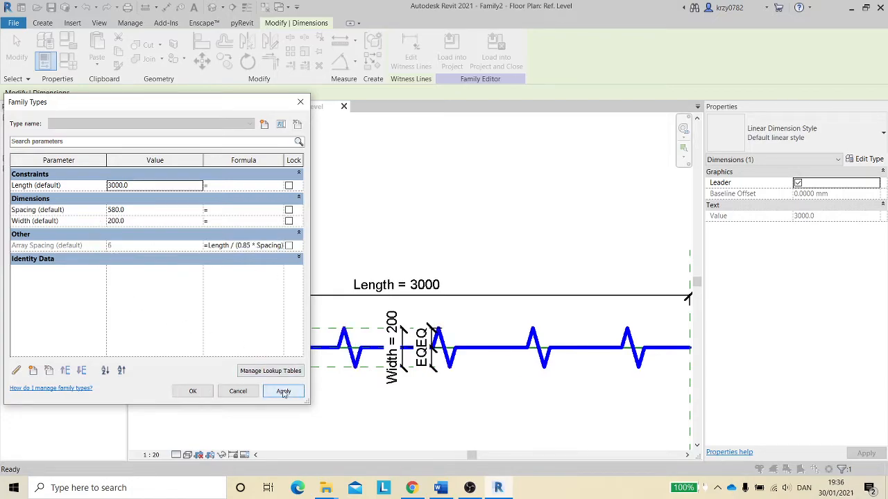
pyautogui.click(193, 391)
# - Load the family into the open Video Test.rvt project
pyautogui.scroll(-4, 416, 416)
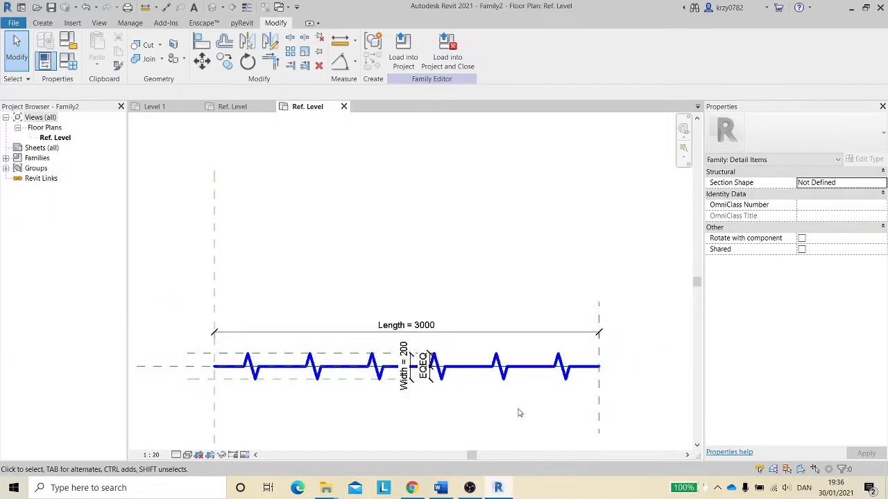
pyautogui.moveTo(507, 412); pyautogui.dragTo(399, 348, button='middle')
pyautogui.scroll(-1, 445, 340)
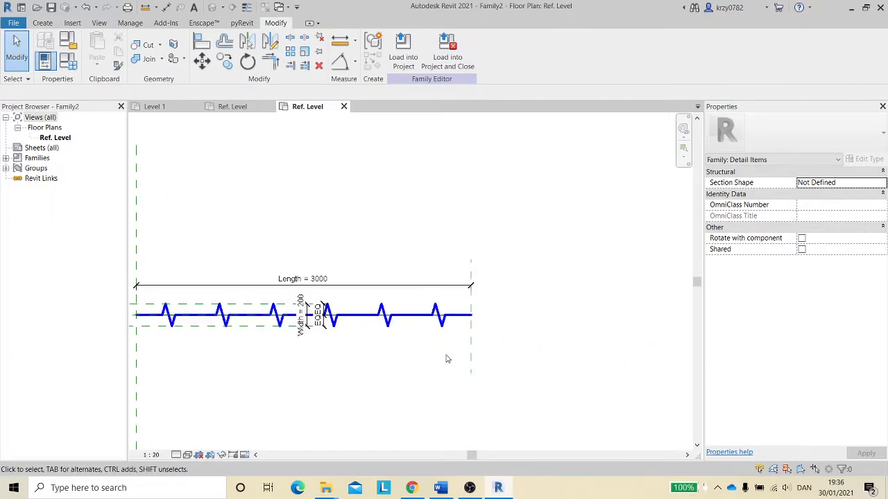
pyautogui.click(403, 52)
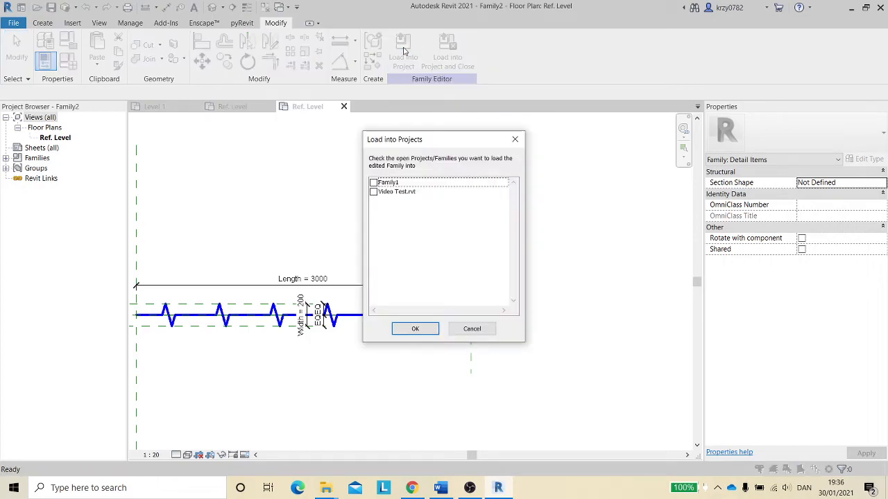
pyautogui.click(374, 192)
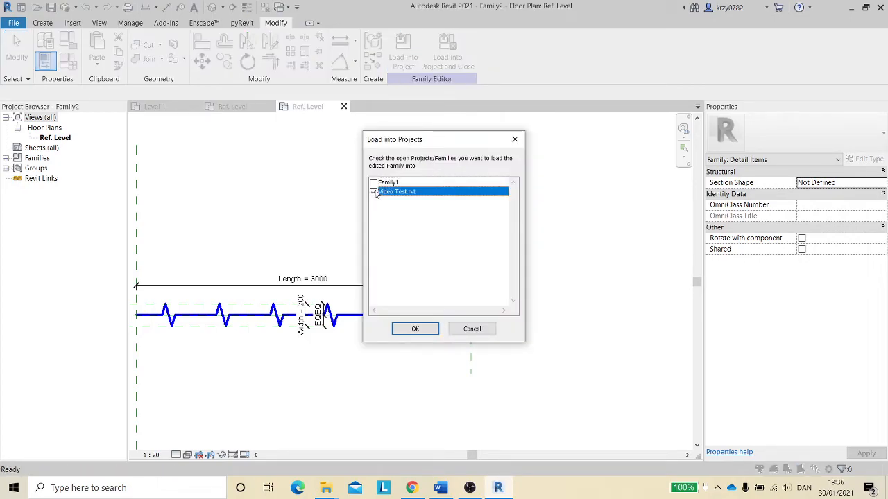
pyautogui.click(415, 329)
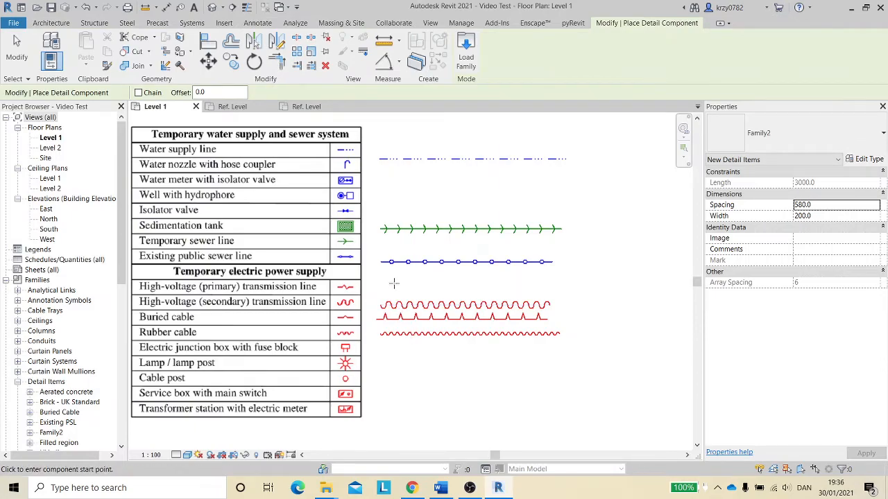
# - Place the zigzag detail component as a horizontal line about 8300 mm long below the blue circle line
pyautogui.click(385, 281)
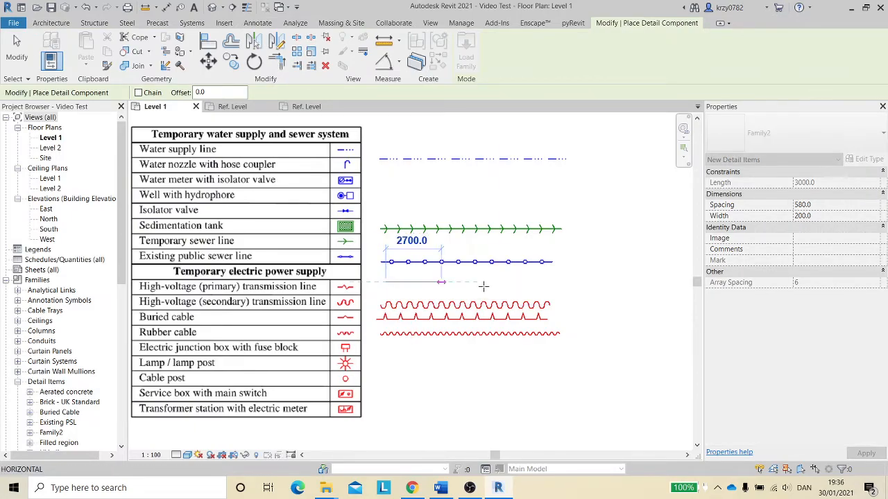
pyautogui.click(556, 281)
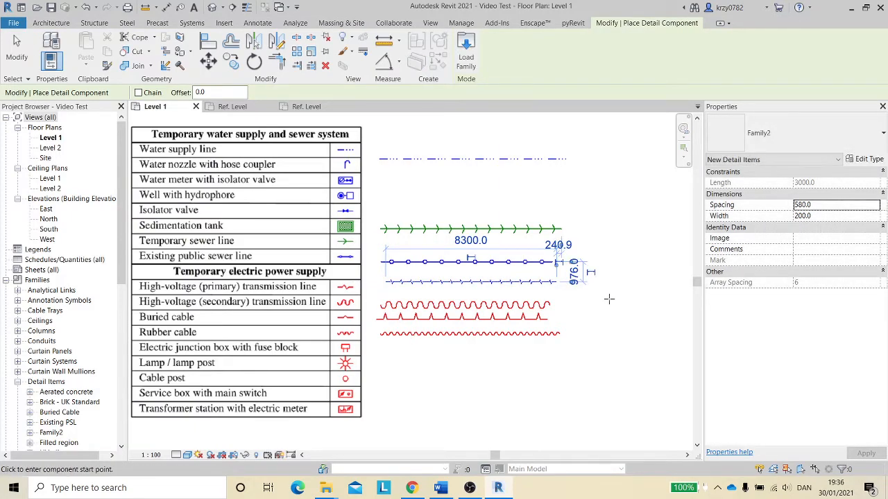
pyautogui.press('Escape')
pyautogui.press('Escape')
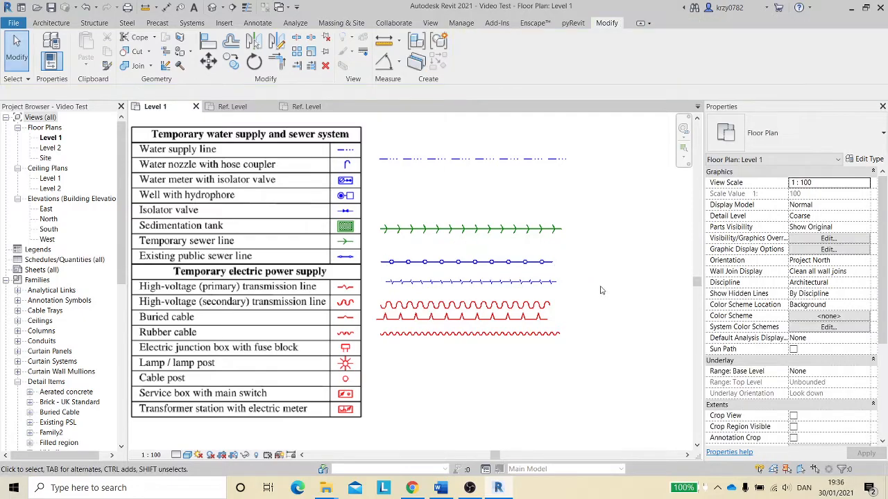
# - Set the placed zigzag line's Width to 300 and Spacing to 800
pyautogui.click(554, 280)
pyautogui.moveTo(814, 216); pyautogui.dragTo(774, 220)
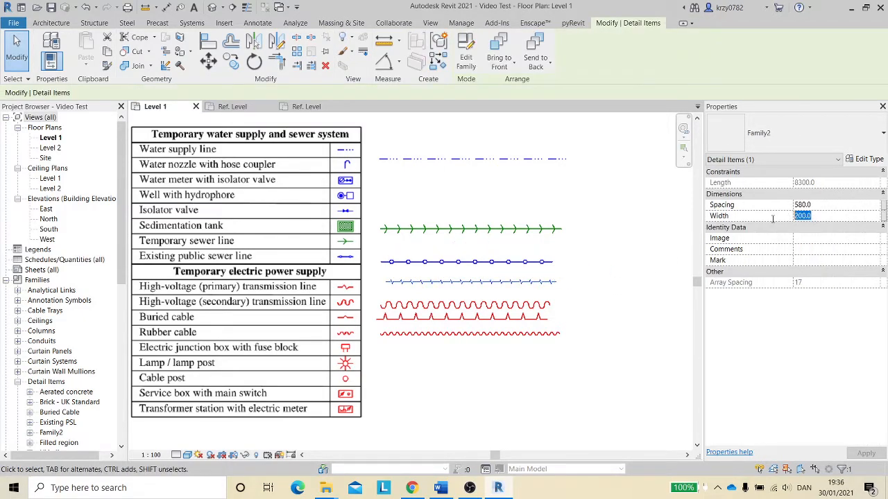
pyautogui.write('300')
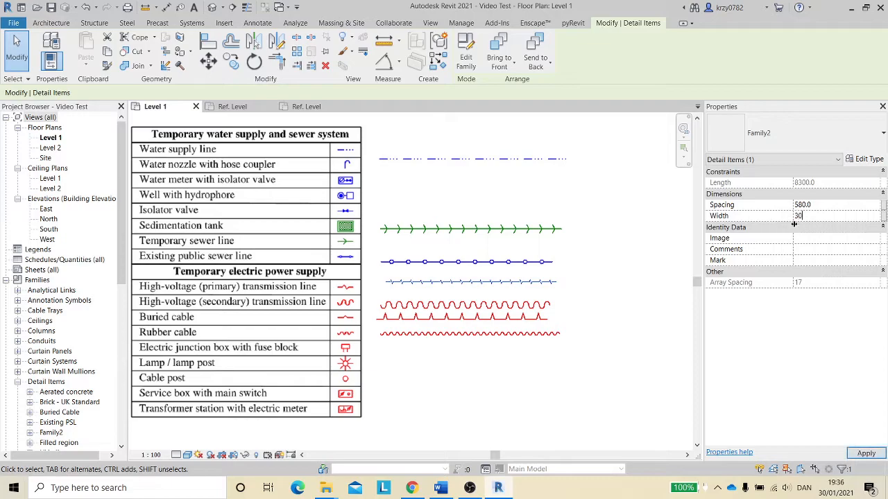
pyautogui.click(826, 205)
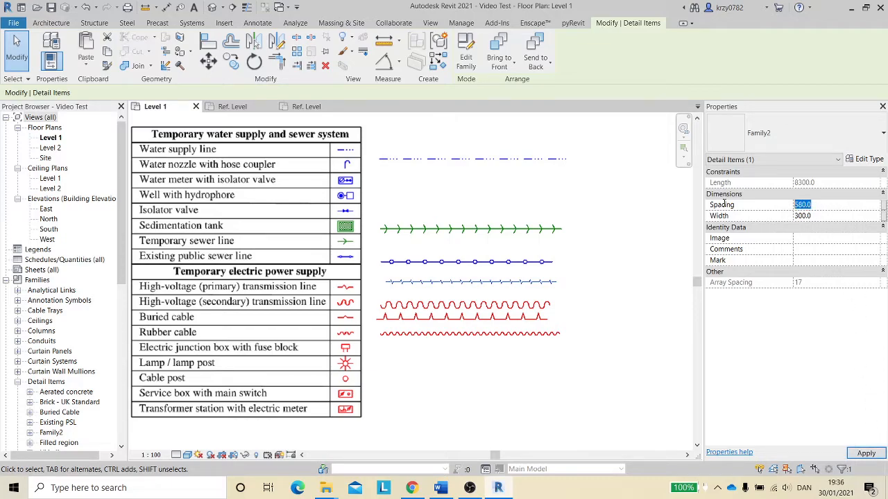
pyautogui.write('800')
pyautogui.click(875, 452)
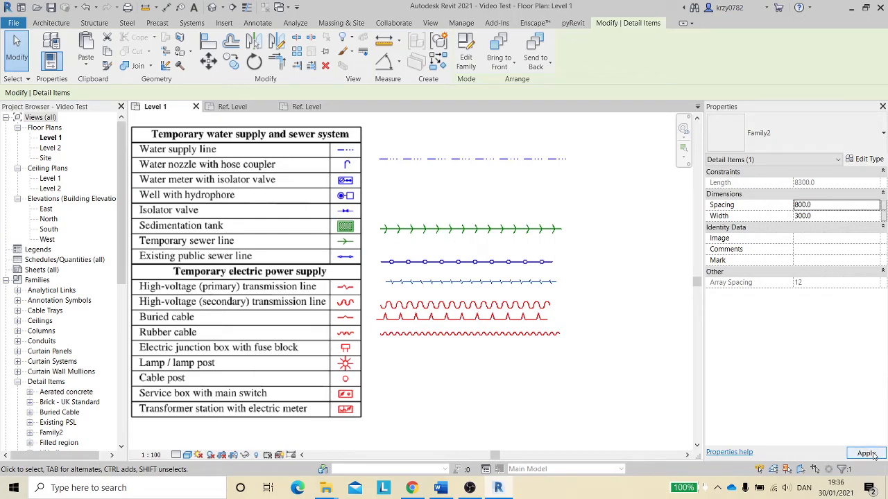
# - Open the Level 1 Visibility/Graphic Overrides and expand the Detail Items category
pyautogui.click(638, 321)
pyautogui.scroll(4, 544, 292)
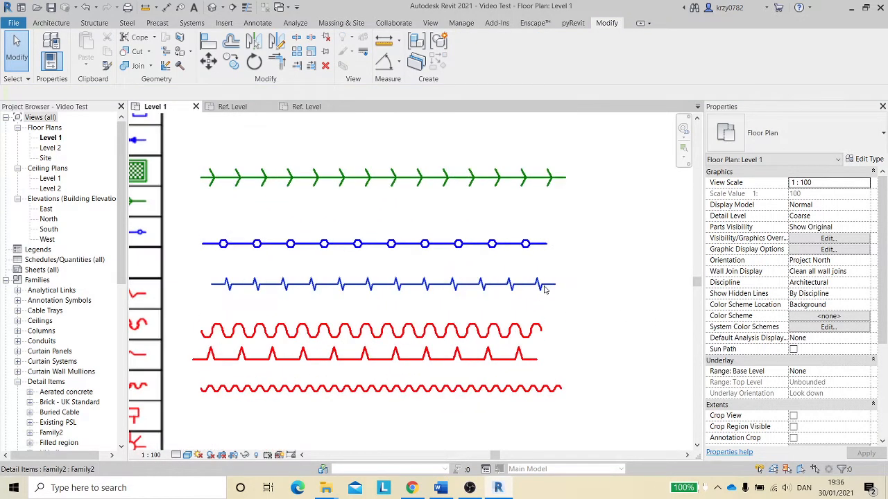
pyautogui.scroll(-1, 543, 300)
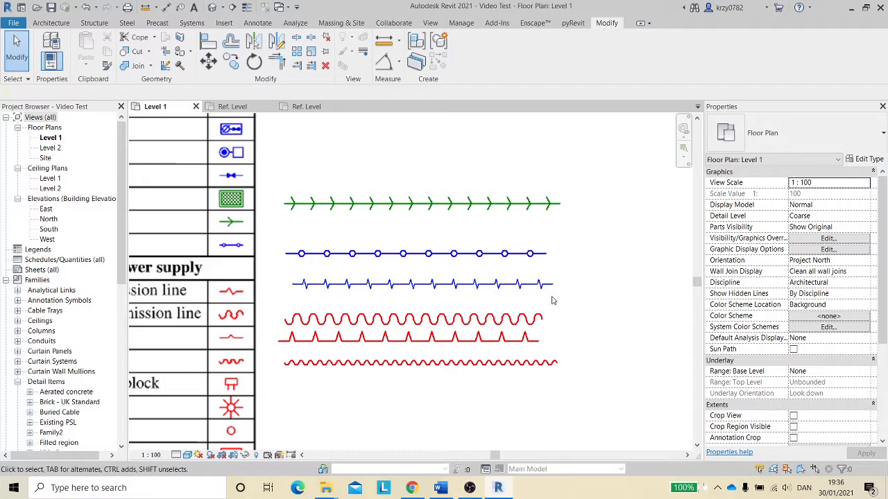
pyautogui.press('v')
pyautogui.press('g')
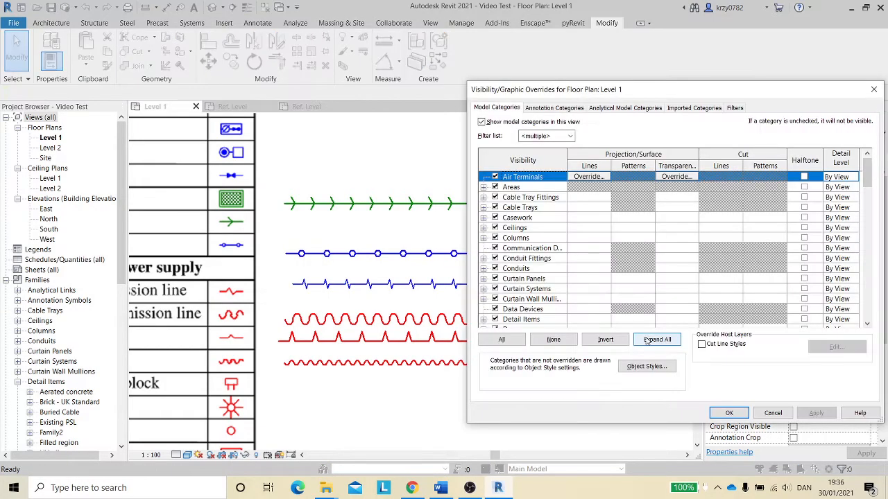
pyautogui.scroll(-1, 517, 254)
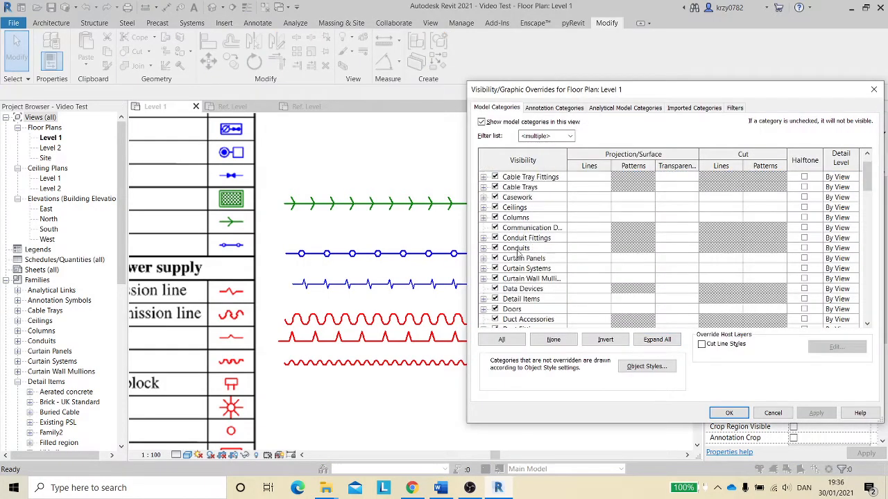
pyautogui.click(485, 299)
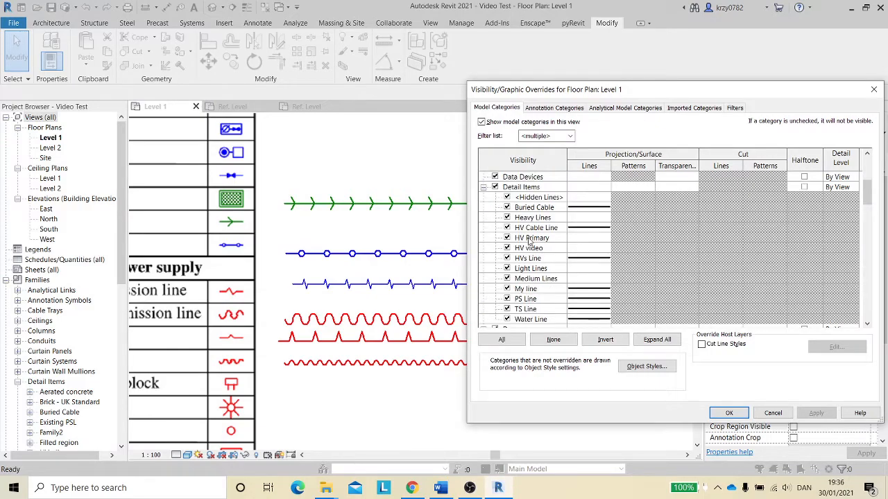
# - Override the HV video subcategory lines with a Solid pattern, Red colour and a new line weight
pyautogui.click(589, 248)
pyautogui.click(602, 249)
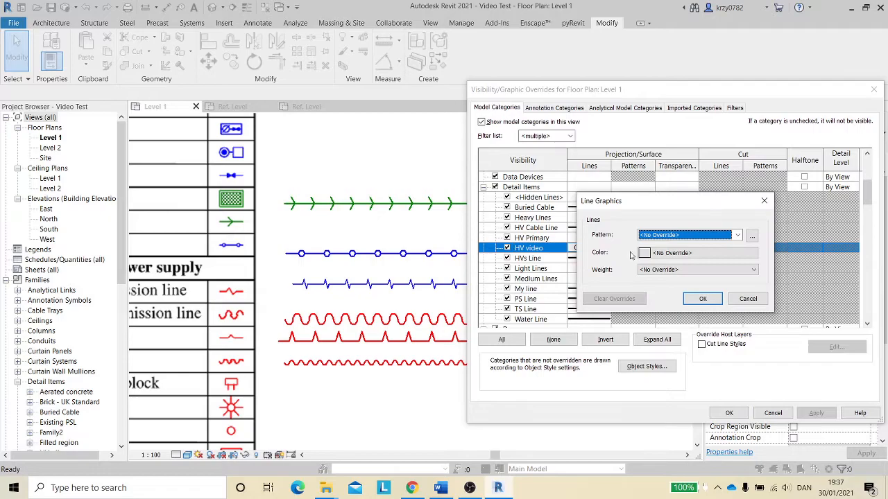
pyautogui.click(738, 236)
pyautogui.scroll(1, 715, 260)
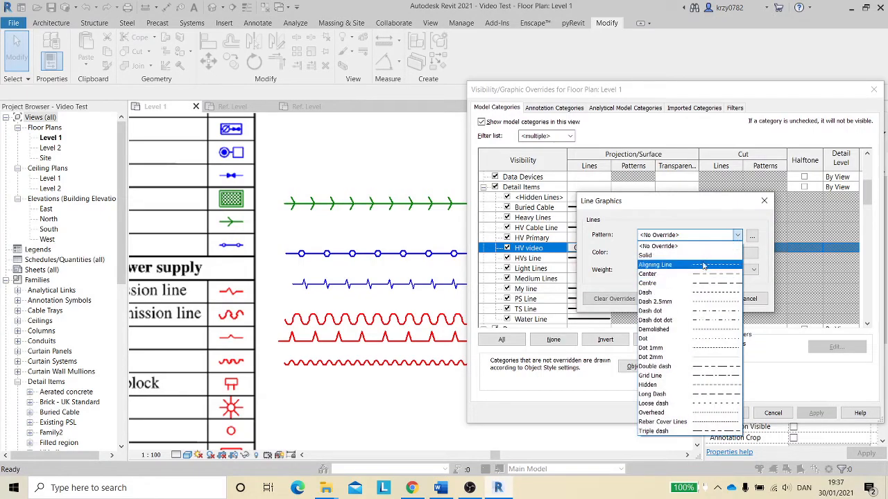
pyautogui.click(708, 255)
pyautogui.click(709, 254)
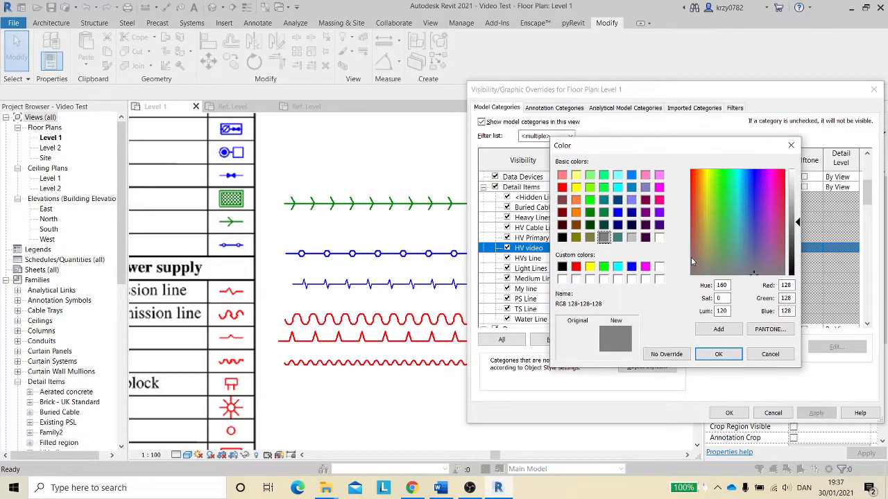
pyautogui.click(576, 267)
pyautogui.click(711, 355)
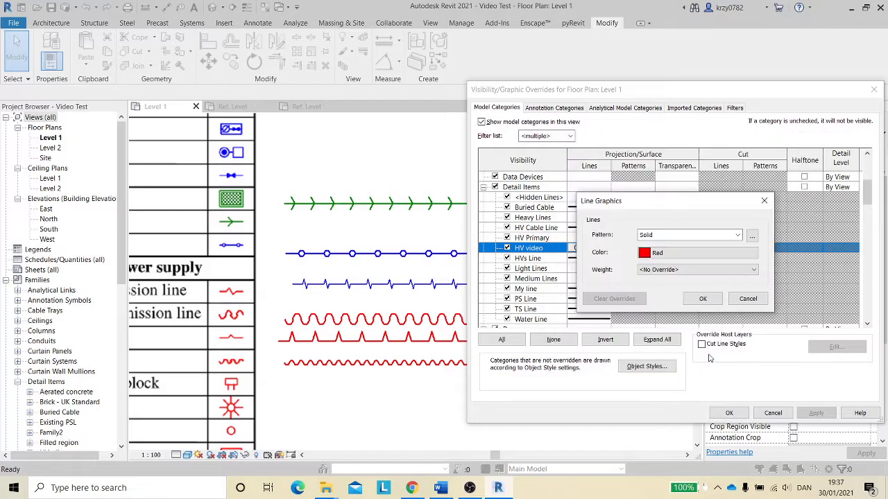
pyautogui.click(707, 274)
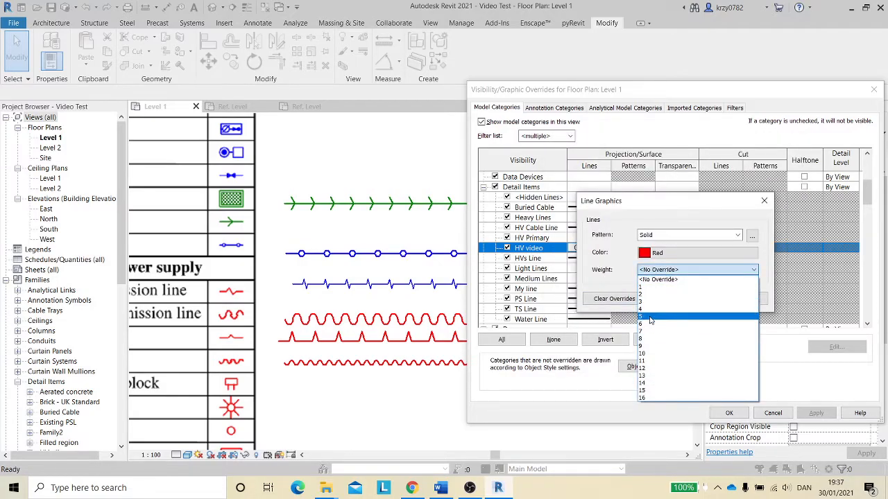
pyautogui.click(694, 323)
pyautogui.click(703, 299)
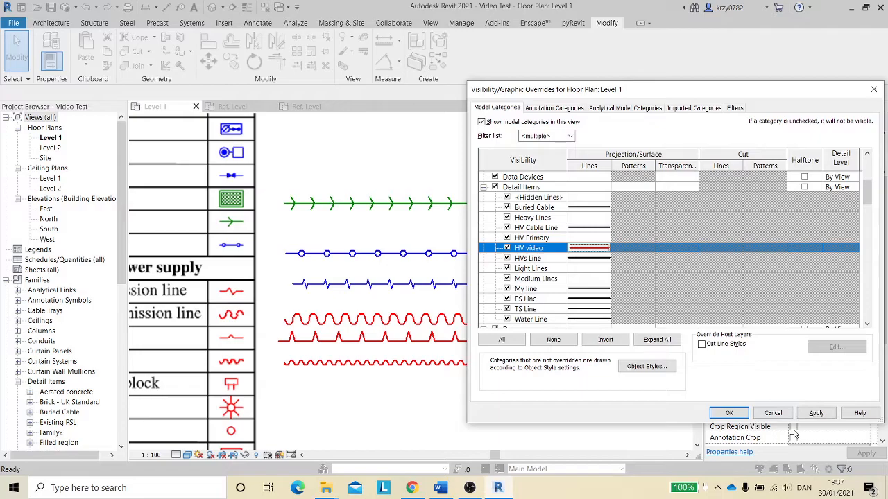
pyautogui.click(728, 414)
pyautogui.scroll(-5, 617, 350)
pyautogui.scroll(5, 616, 340)
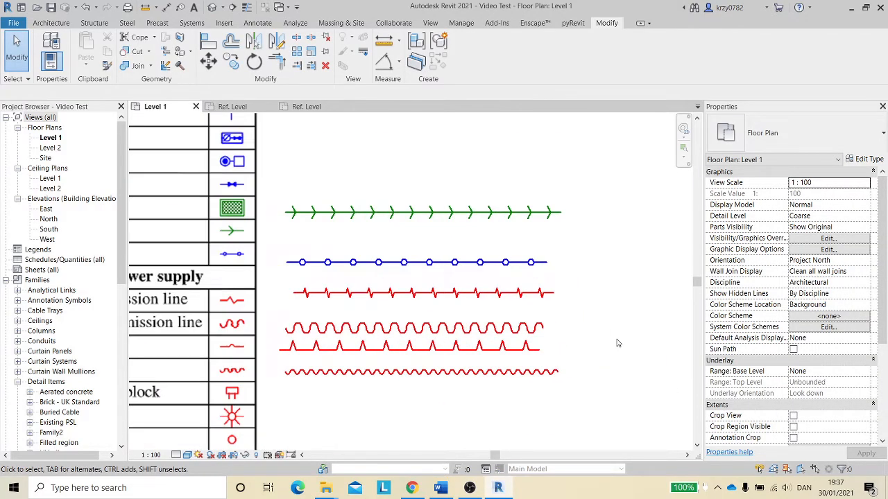
# - Stretch the placed zigzag line's end to lengthen it to about 13500 mm
pyautogui.scroll(-2, 616, 339)
pyautogui.moveTo(587, 301); pyautogui.dragTo(564, 296, button='middle')
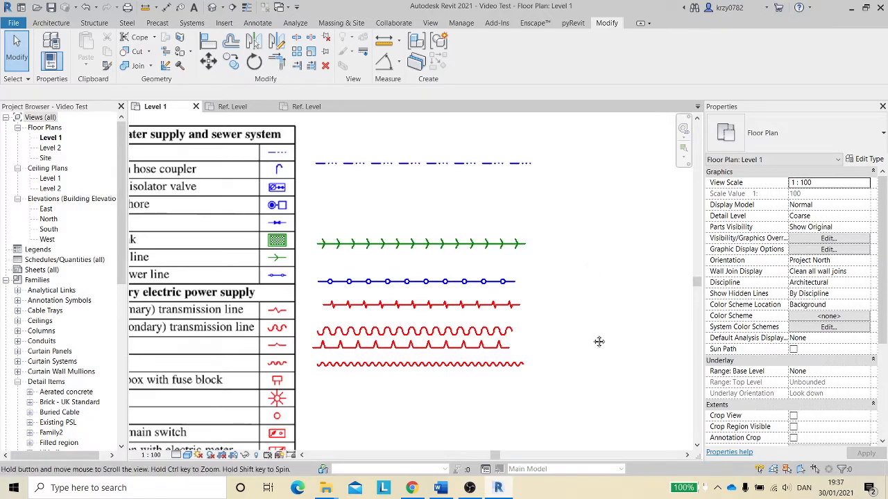
pyautogui.scroll(-2, 587, 271)
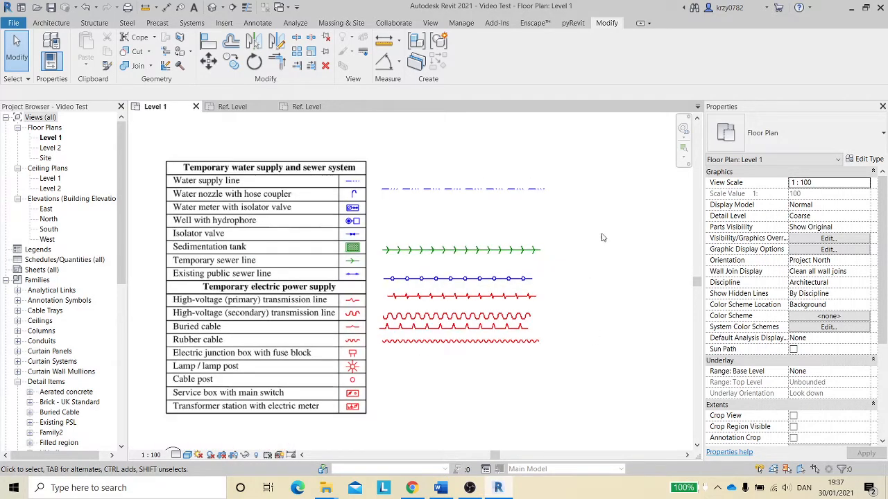
pyautogui.click(510, 189)
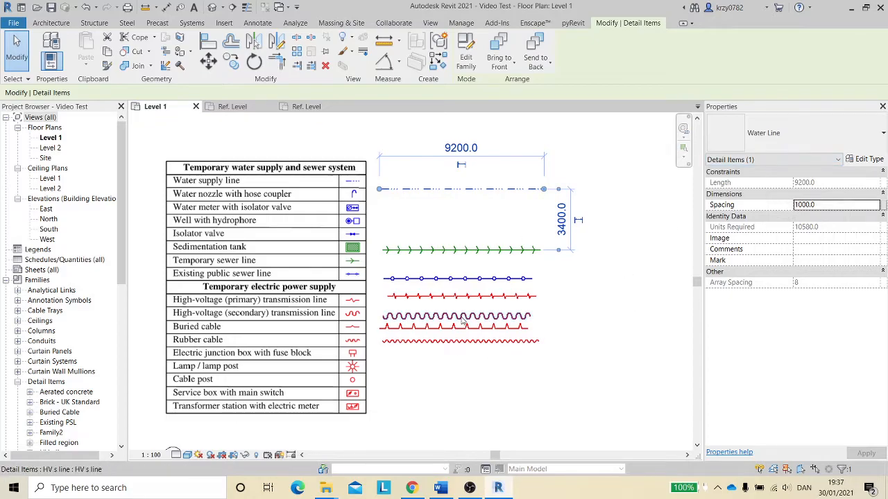
pyautogui.click(479, 296)
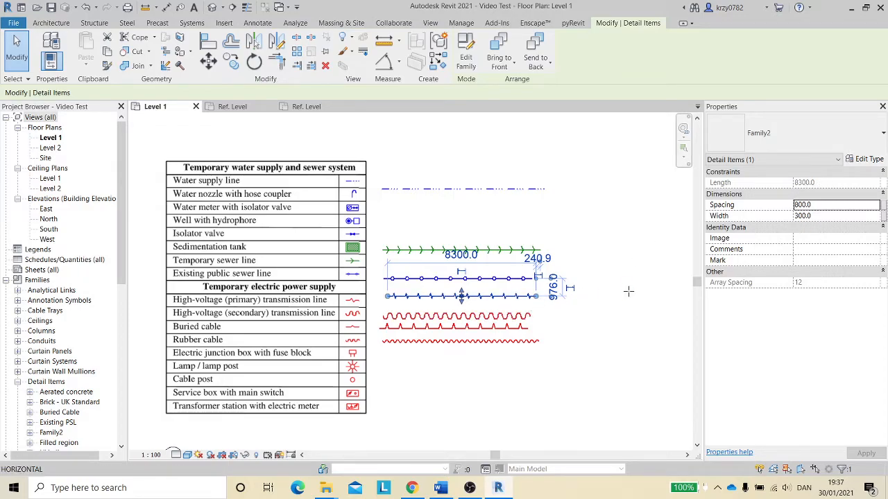
pyautogui.moveTo(628, 292); pyautogui.dragTo(629, 293)
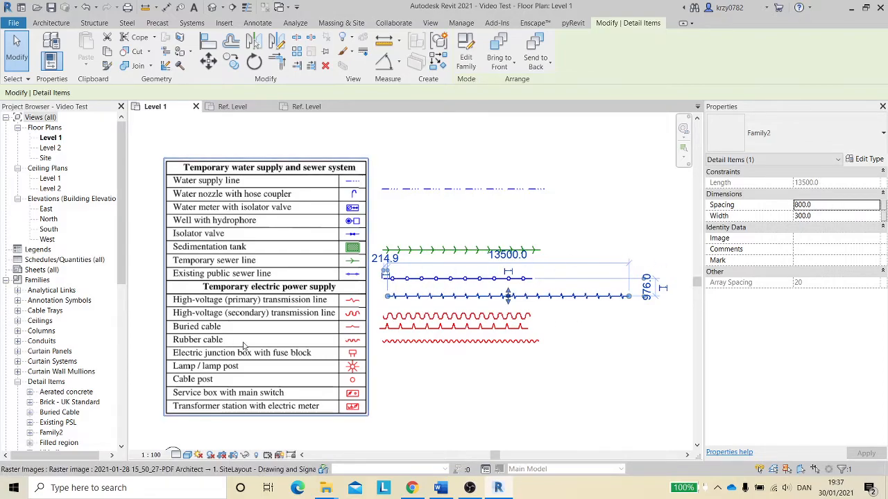
# - Create a new schedule for the Detail Items category named Detail Item Schedule
pyautogui.click(25, 261)
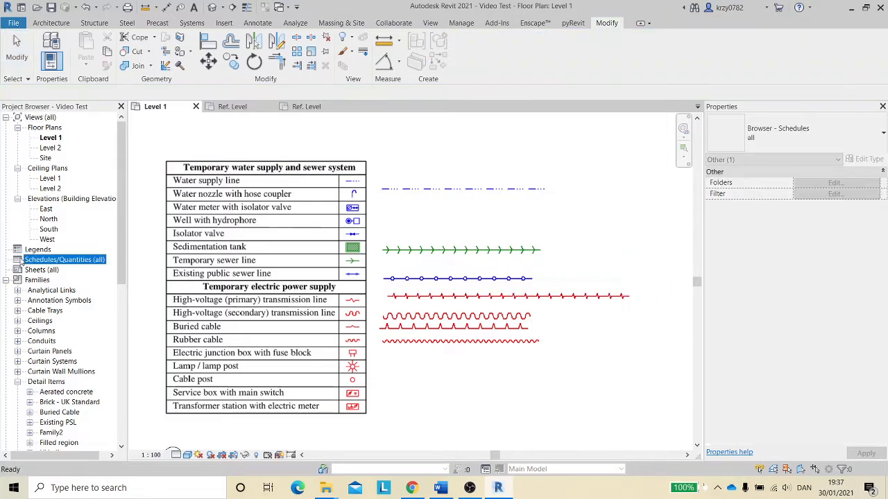
pyautogui.rightClick(39, 262)
pyautogui.click(70, 268)
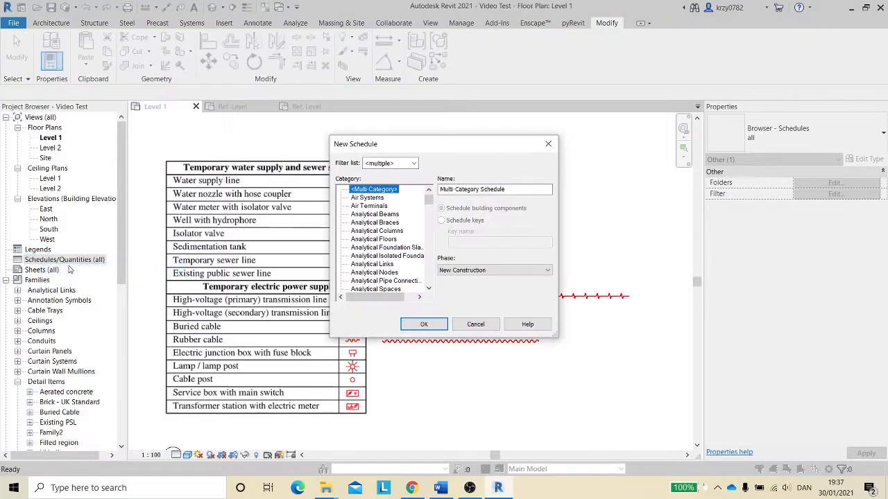
pyautogui.scroll(-5, 377, 266)
pyautogui.scroll(-1, 377, 265)
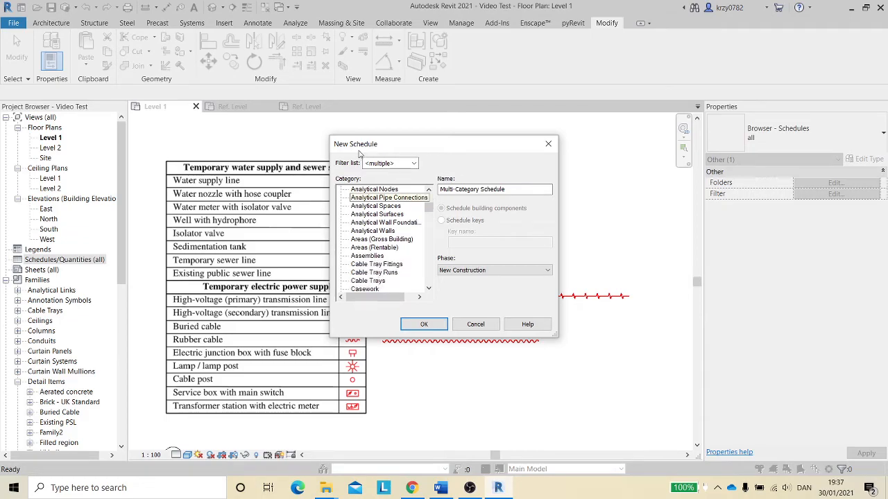
pyautogui.moveTo(399, 148); pyautogui.dragTo(216, 130)
pyautogui.scroll(-4, 186, 254)
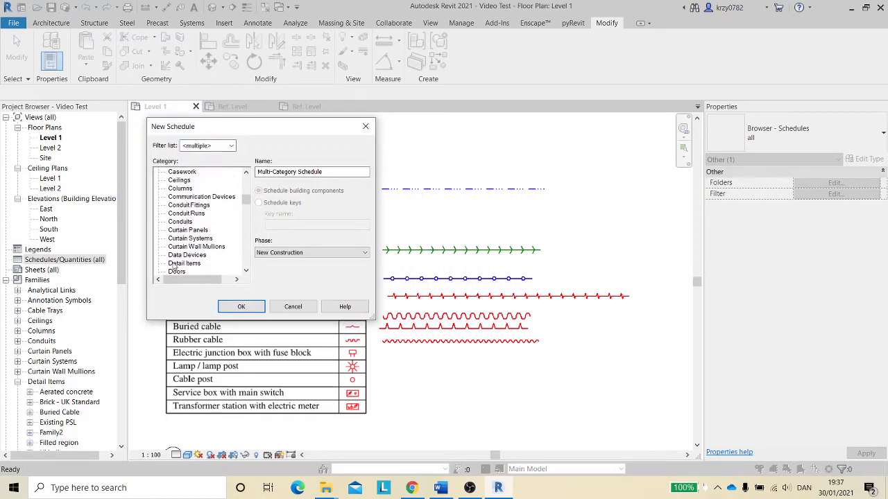
pyautogui.click(175, 264)
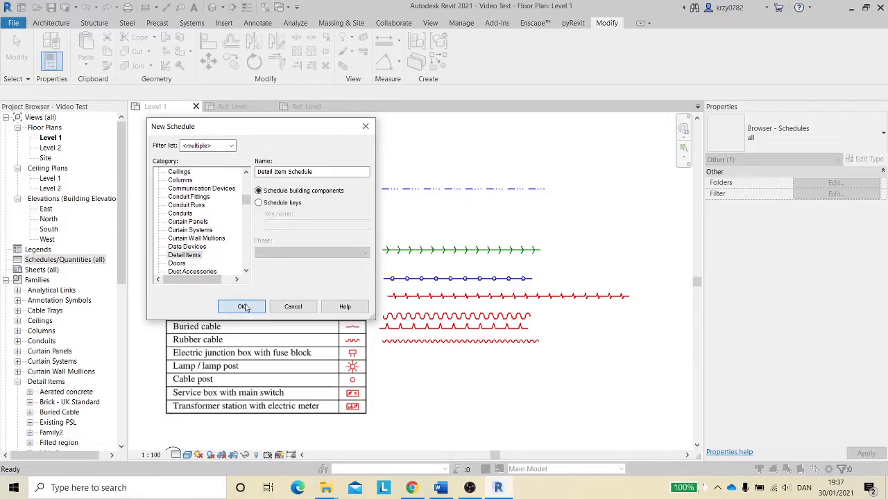
pyautogui.click(242, 307)
# - Add the Family and Type and Type fields to the schedule and confirm
pyautogui.scroll(-3, 396, 243)
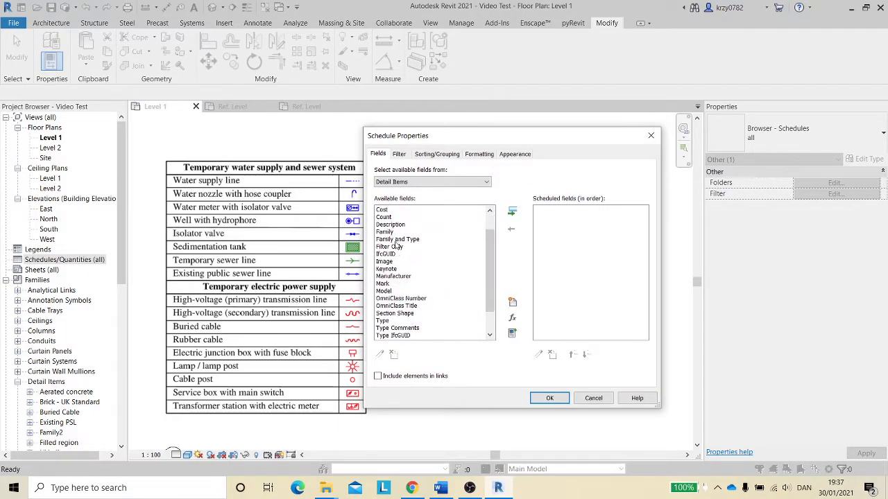
pyautogui.click(403, 239)
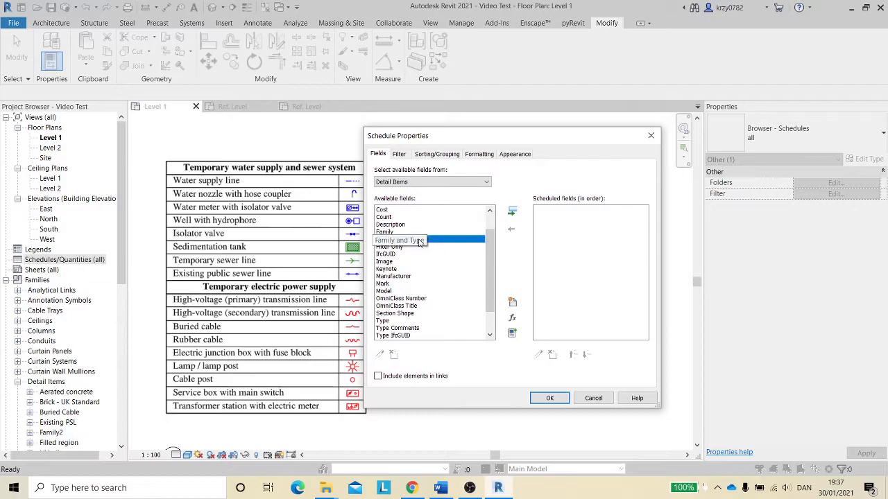
pyautogui.click(512, 211)
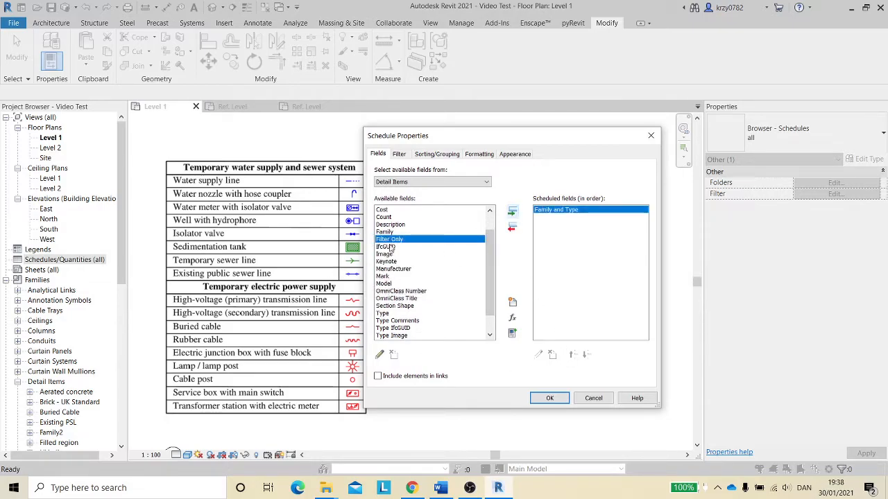
pyautogui.scroll(-1, 390, 252)
pyautogui.click(384, 291)
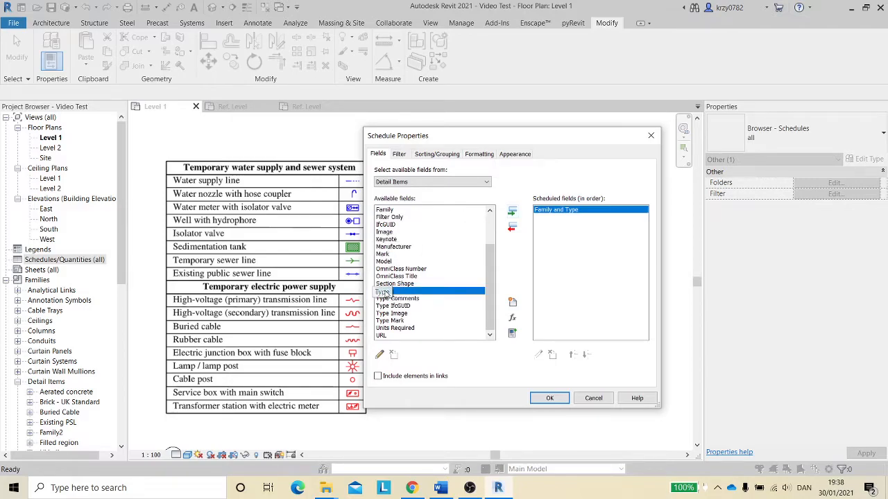
pyautogui.click(513, 213)
pyautogui.scroll(2, 393, 331)
pyautogui.scroll(-1, 393, 333)
pyautogui.scroll(2, 459, 296)
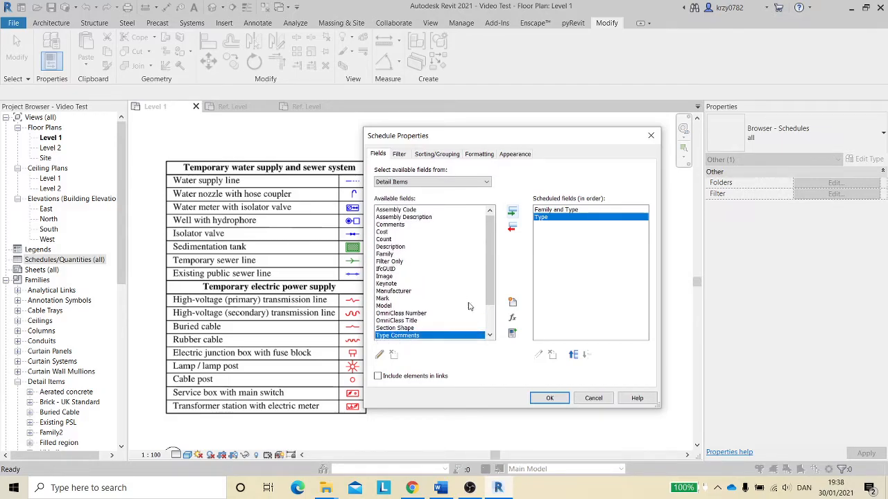
pyautogui.click(549, 398)
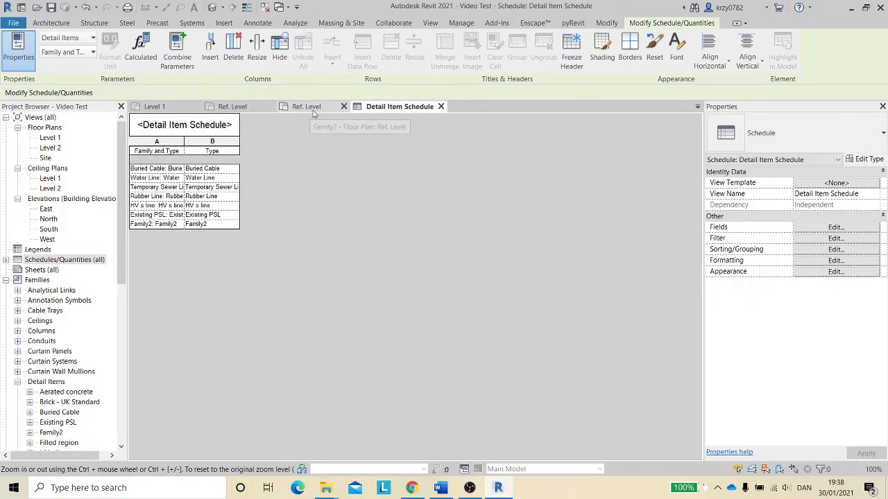
# - Save the zigzag family file as Vdeo Test
pyautogui.click(306, 107)
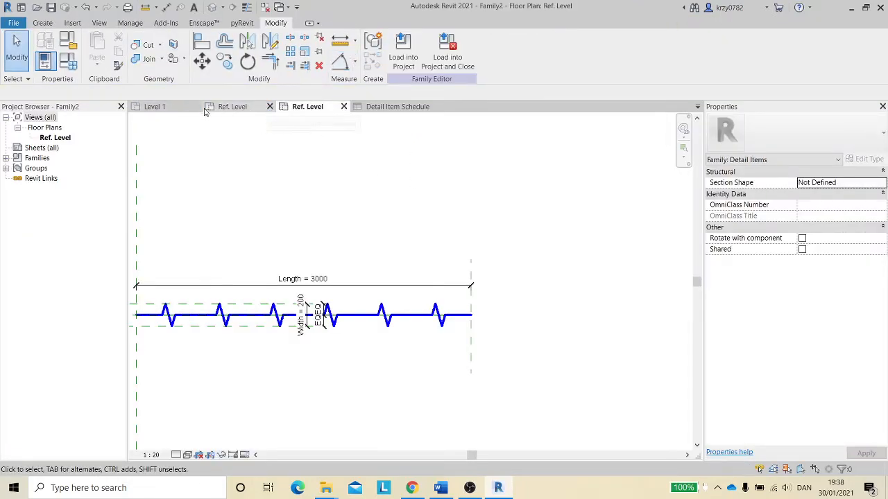
pyautogui.hotkey('ctrl', 's')
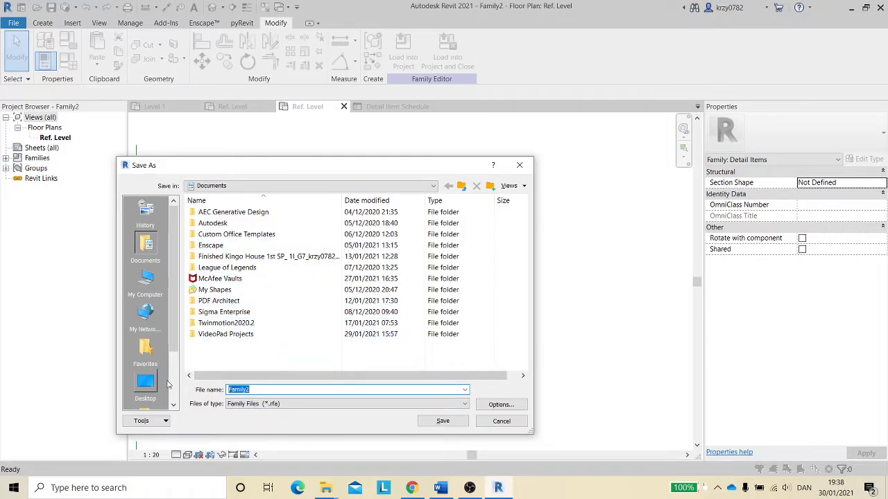
pyautogui.write('V')
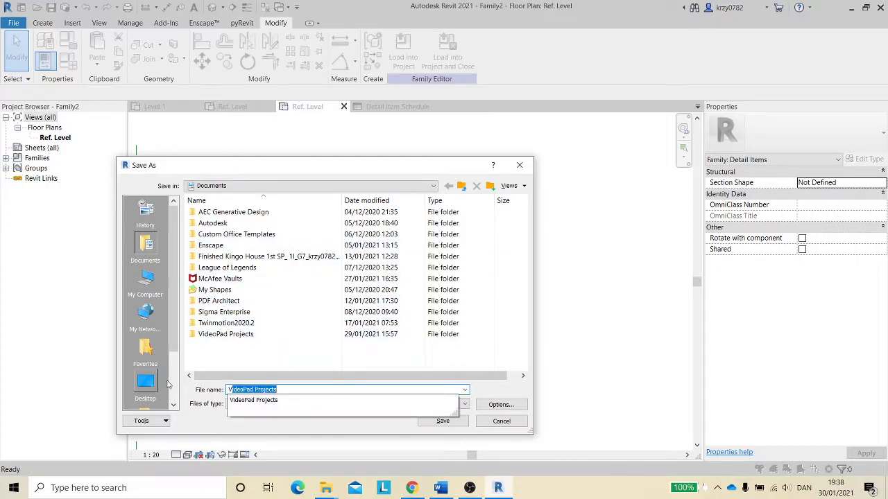
pyautogui.write('deo Tes')
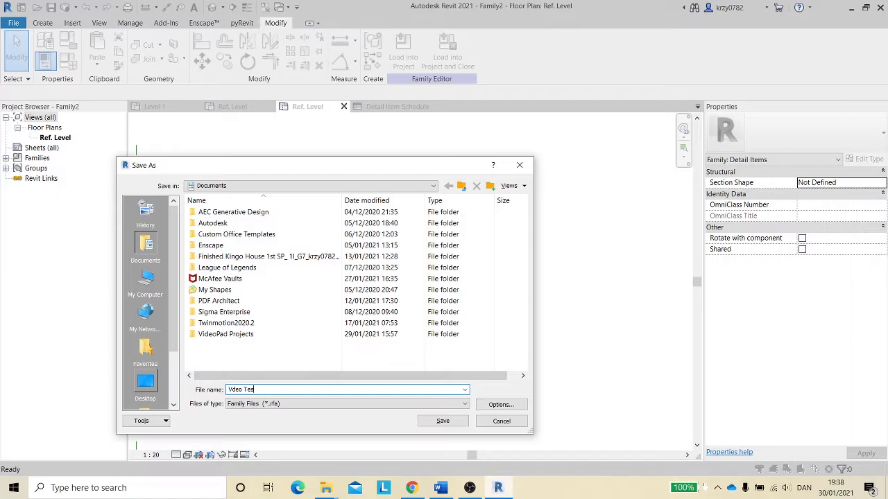
pyautogui.write('t')
pyautogui.click(444, 421)
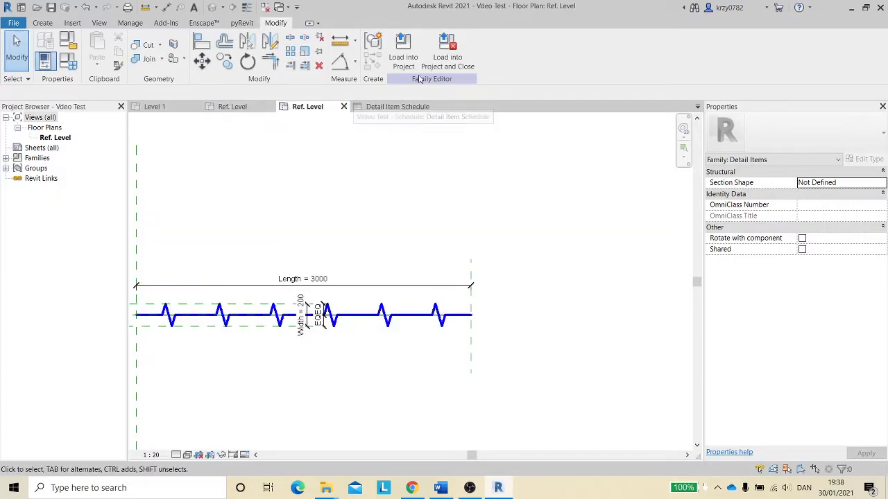
# - Load the zigzag family into the Video Test project and close the family editor
pyautogui.click(448, 57)
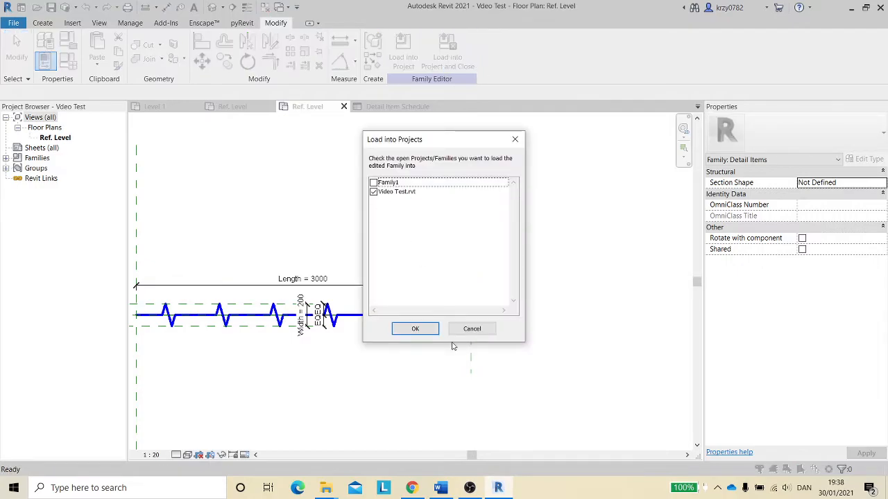
pyautogui.click(385, 193)
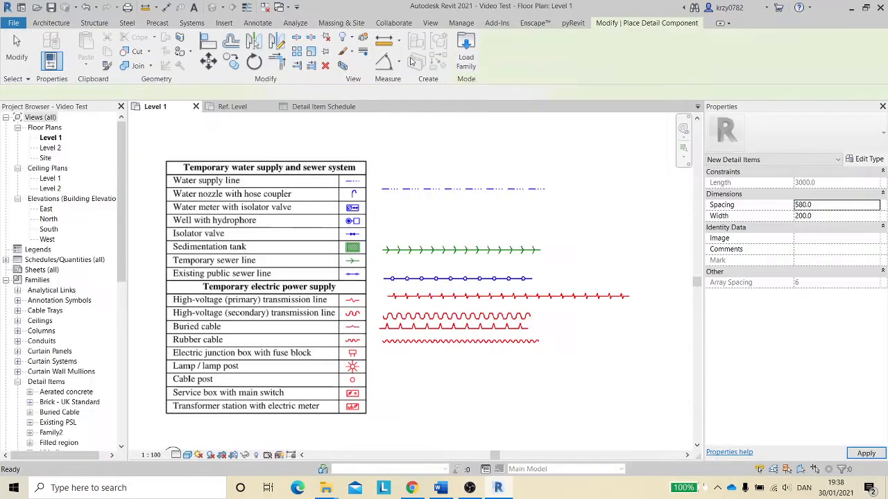
# - Close the Family1 editor, saving its changes under the existing name
pyautogui.click(251, 106)
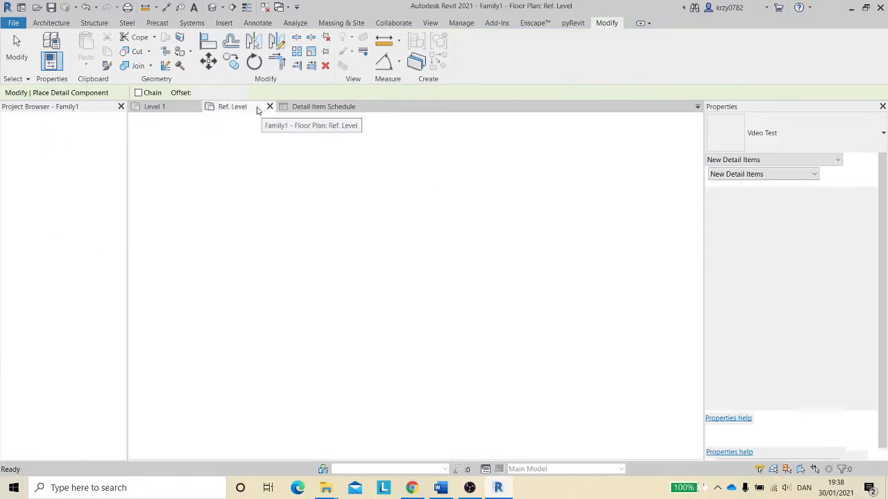
pyautogui.click(270, 107)
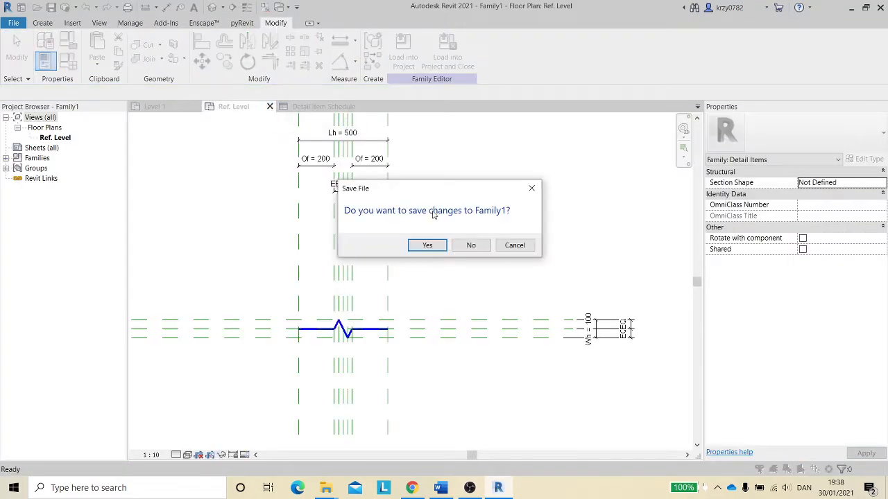
pyautogui.click(428, 246)
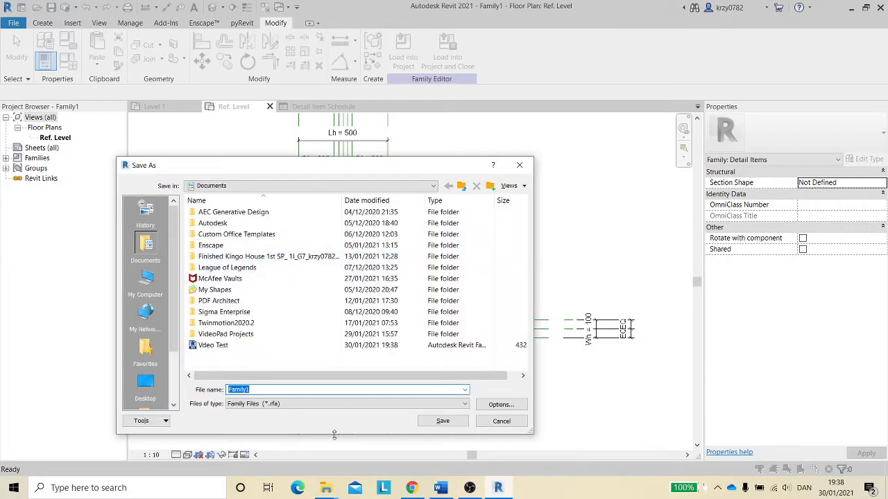
pyautogui.click(437, 421)
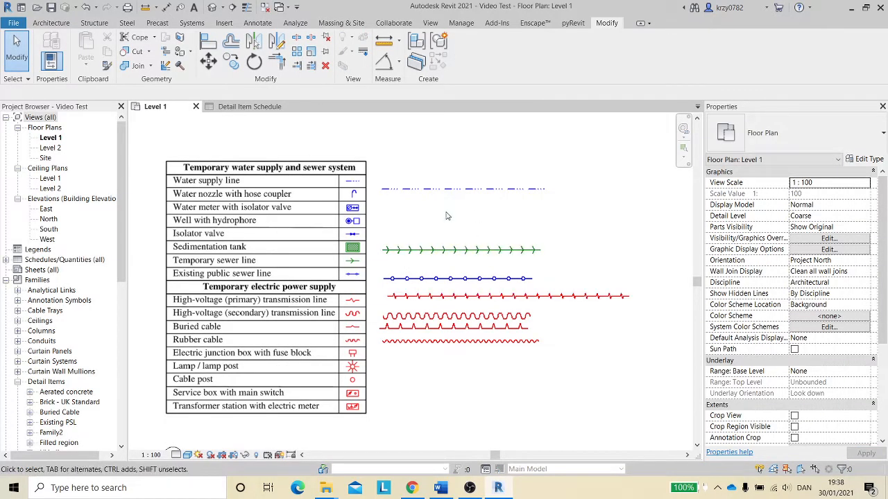
# - Widen both columns of the Detail Item Schedule
pyautogui.scroll(1, 448, 208)
pyautogui.scroll(-2, 446, 190)
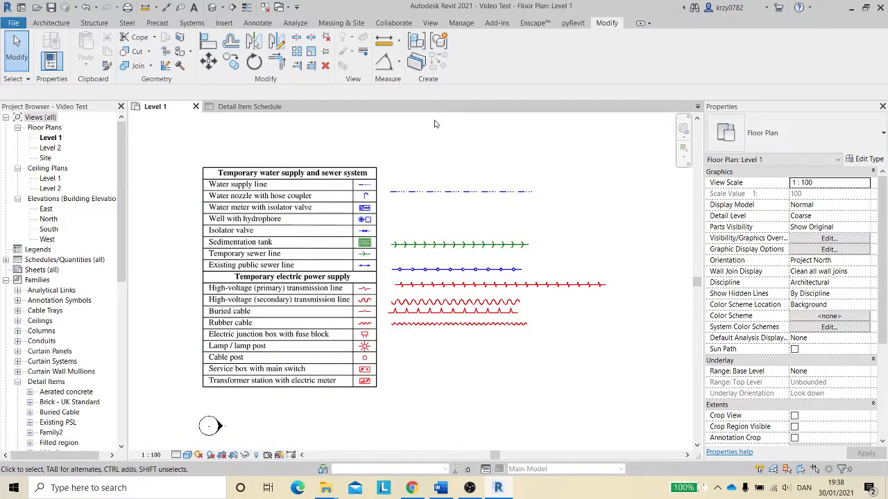
pyautogui.click(248, 108)
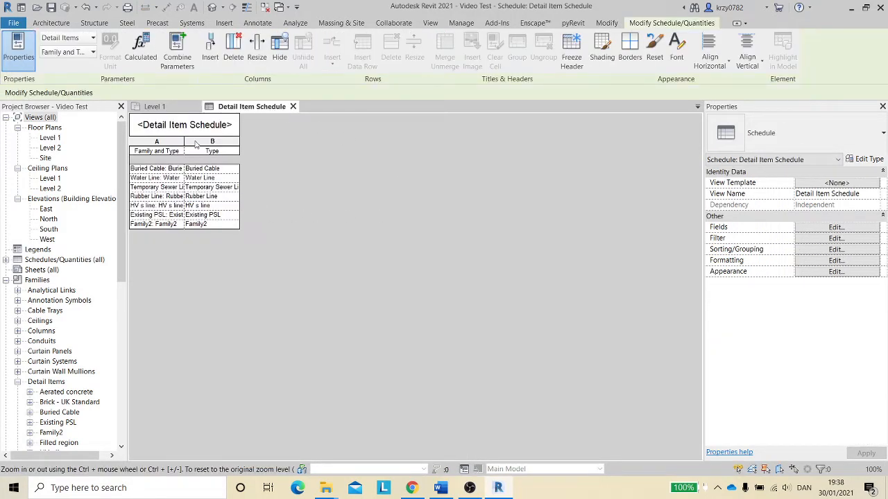
pyautogui.moveTo(182, 141); pyautogui.dragTo(243, 141)
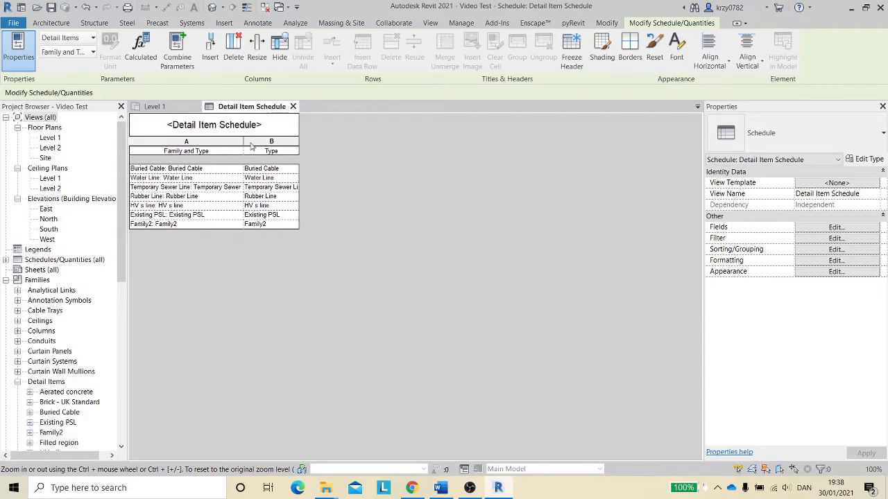
pyautogui.moveTo(299, 140); pyautogui.dragTo(372, 144)
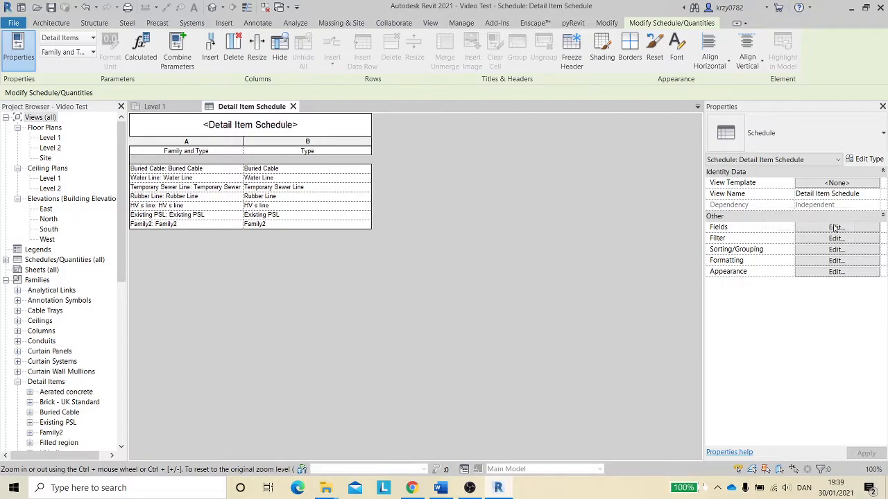
# - Place several UB-Universal Beam-Section UB406x178x54 detail components in the Level 1 plan, then return to the Detail Item Schedule
pyautogui.click(155, 106)
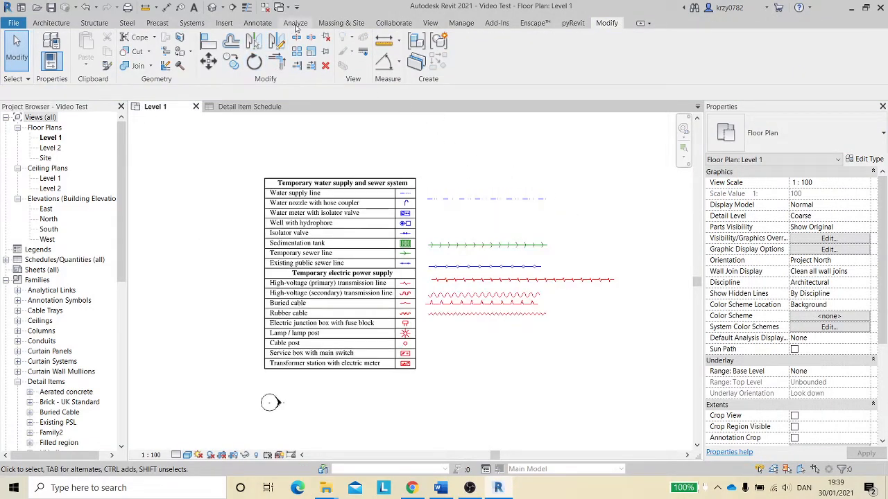
pyautogui.click(258, 23)
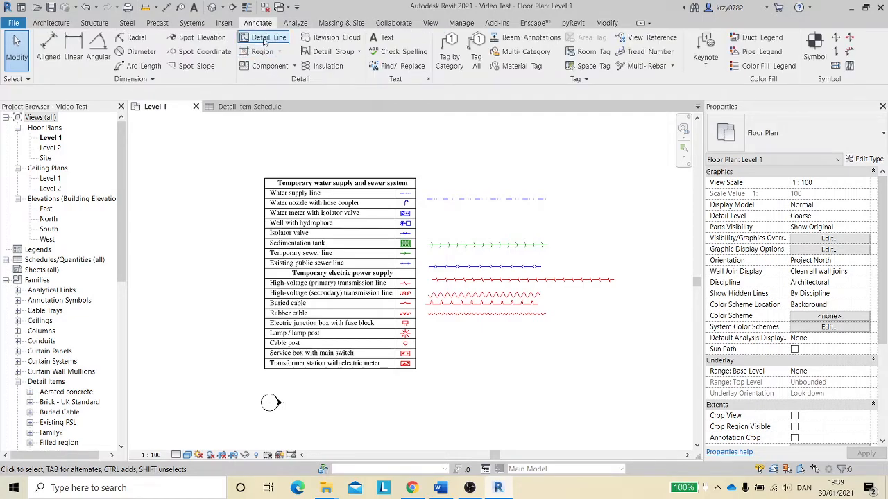
pyautogui.click(295, 66)
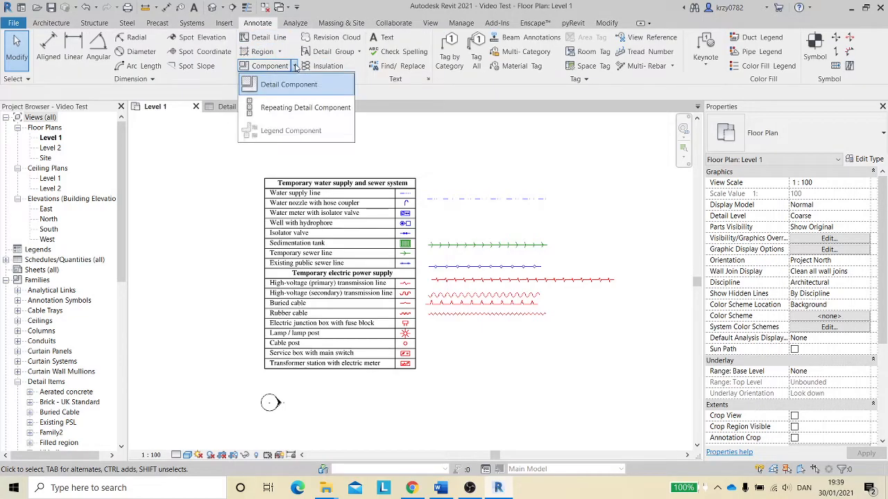
pyautogui.click(288, 83)
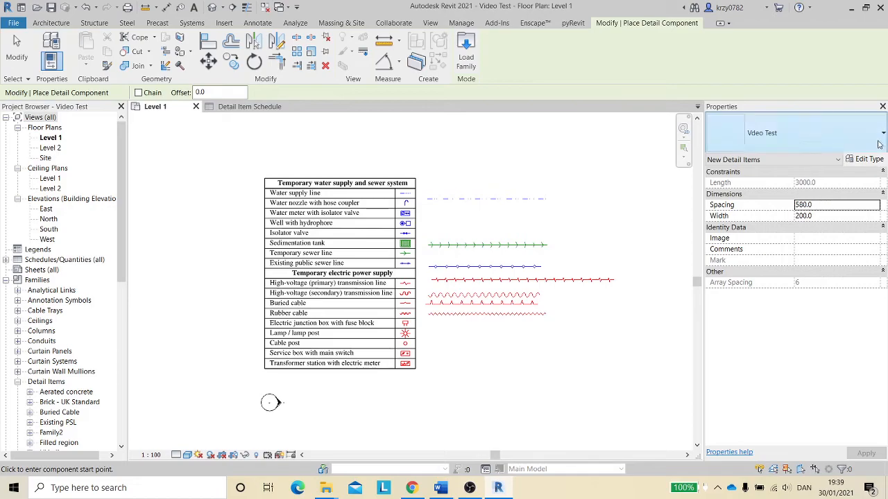
pyautogui.click(798, 135)
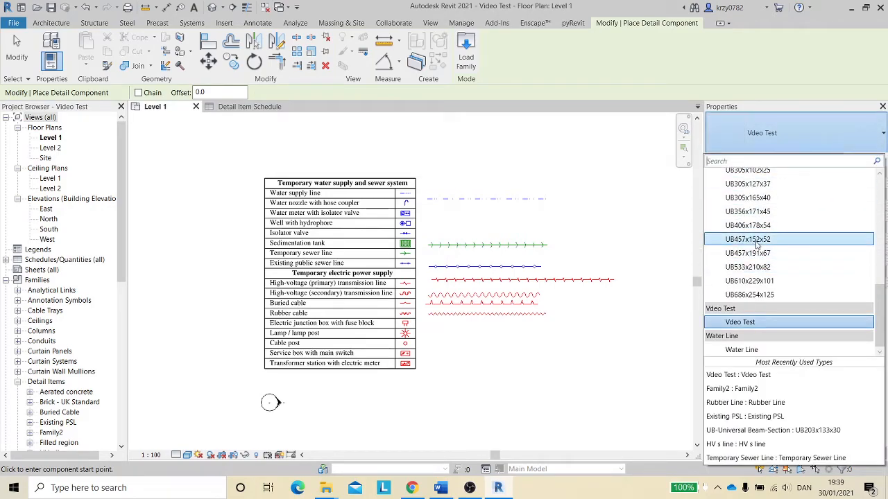
pyautogui.scroll(2, 756, 256)
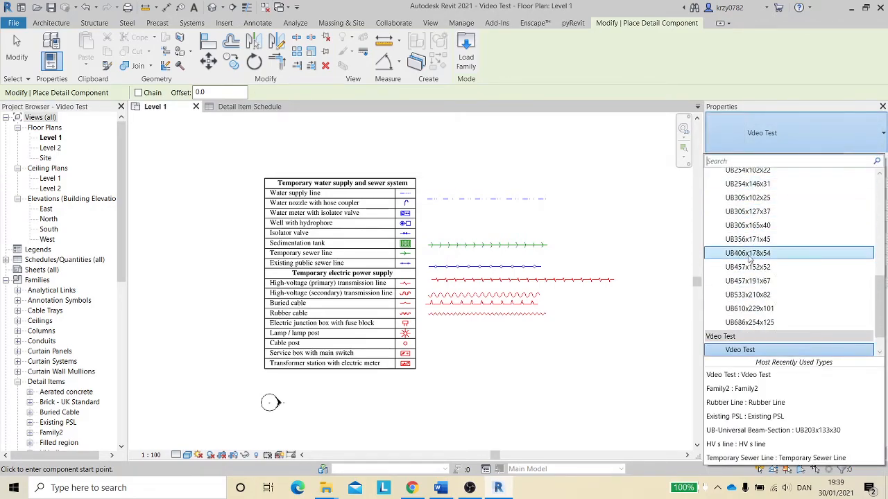
pyautogui.click(748, 281)
pyautogui.click(460, 142)
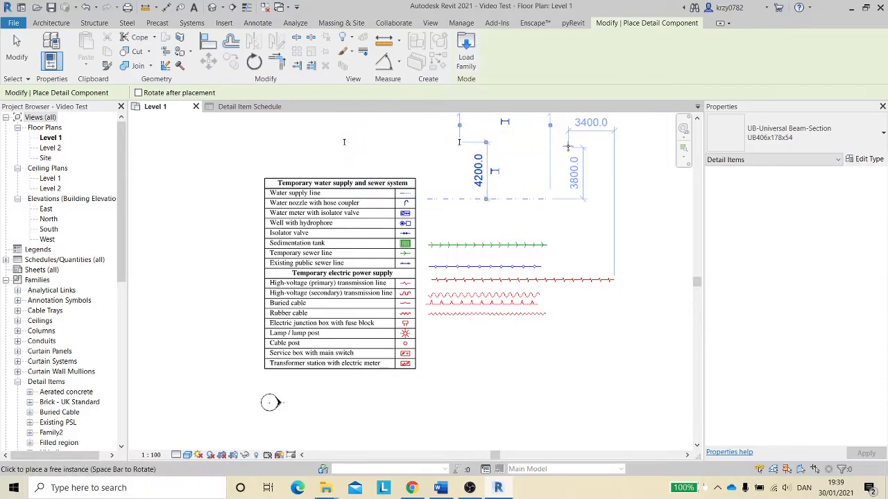
pyautogui.click(575, 142)
pyautogui.click(192, 207)
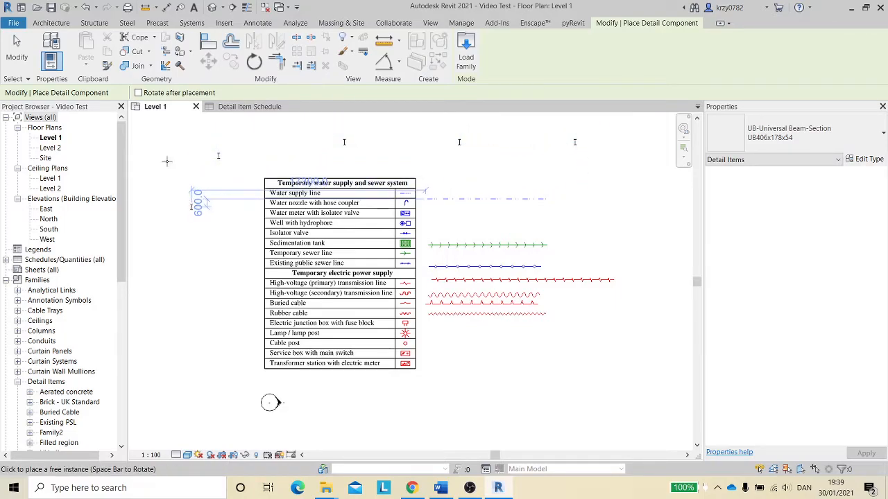
pyautogui.click(166, 149)
pyautogui.press('Escape')
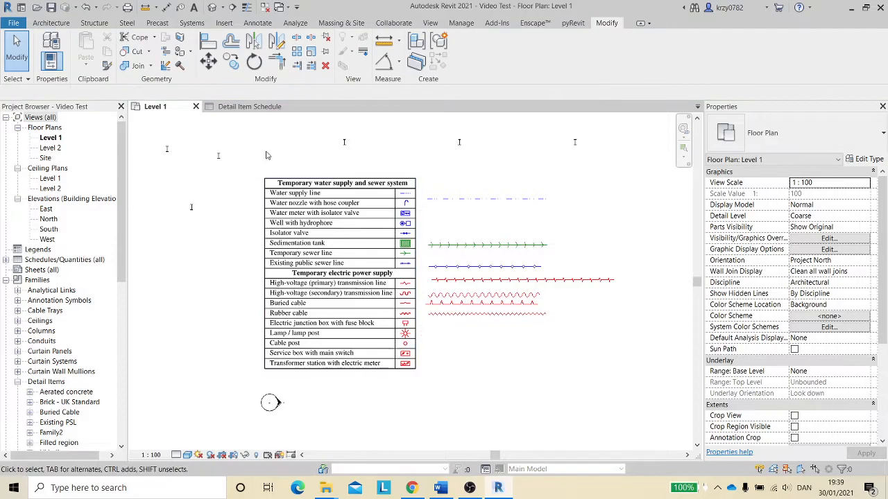
pyautogui.click(247, 107)
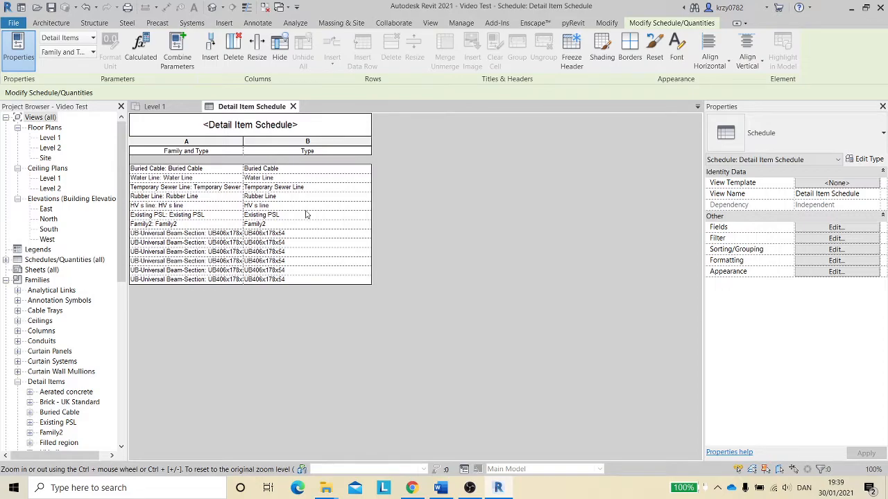
# - Inspect the filter options of the Detail Item Schedule
pyautogui.click(829, 239)
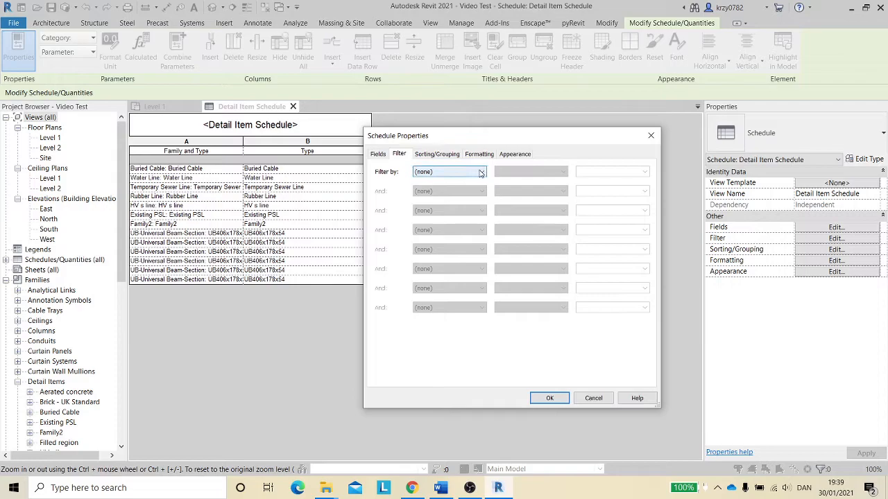
pyautogui.click(481, 172)
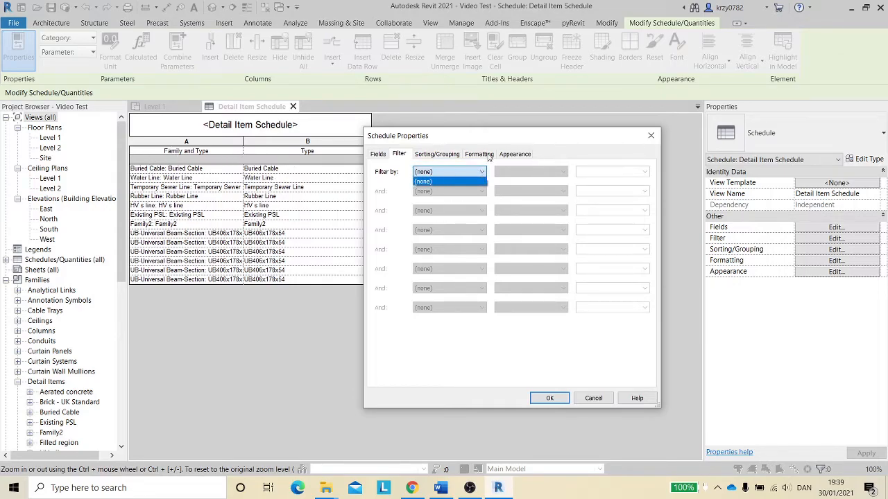
pyautogui.click(650, 138)
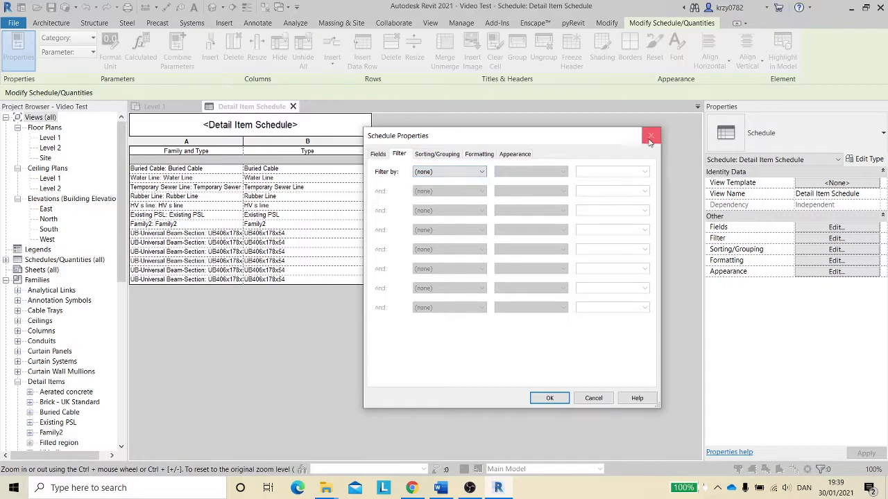
pyautogui.click(651, 137)
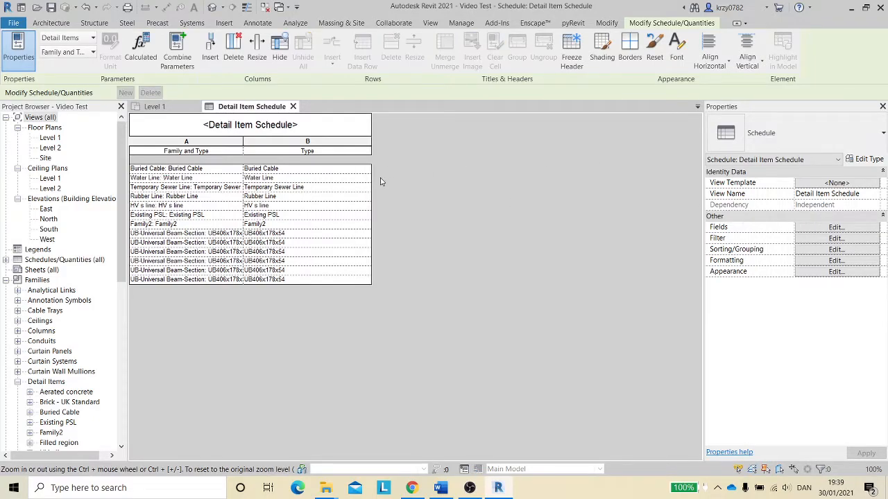
# - Open the shared parameter settings from the Level 1 plan, starting and cancelling a new shared parameter file
pyautogui.click(182, 107)
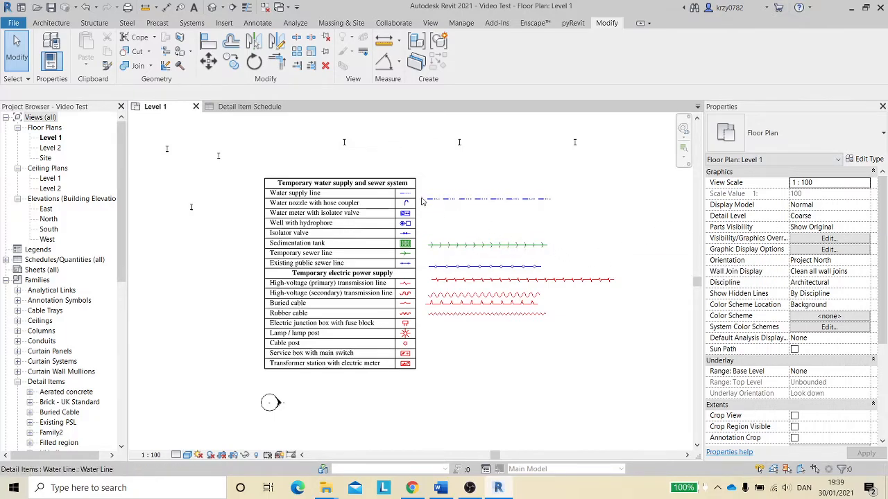
pyautogui.click(460, 23)
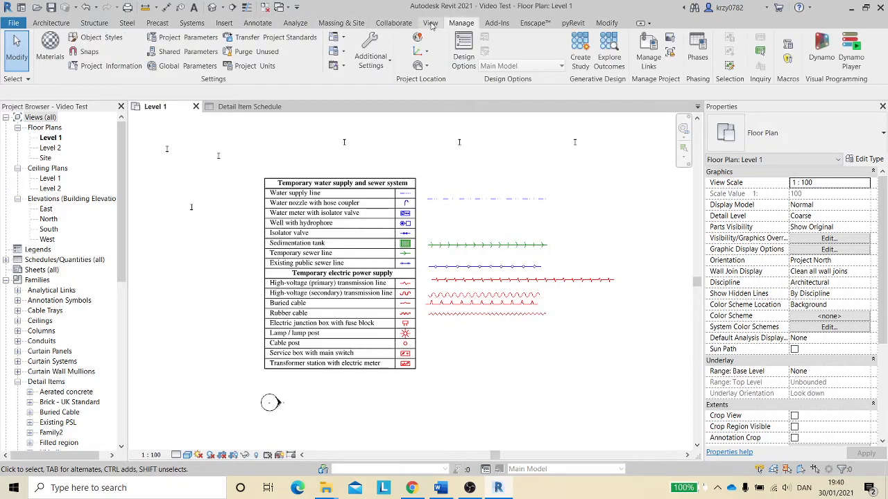
pyautogui.click(189, 52)
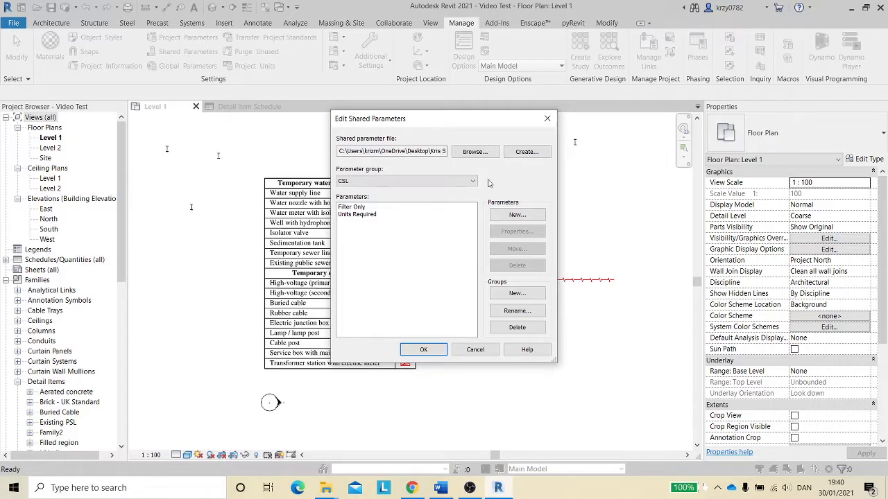
pyautogui.click(532, 154)
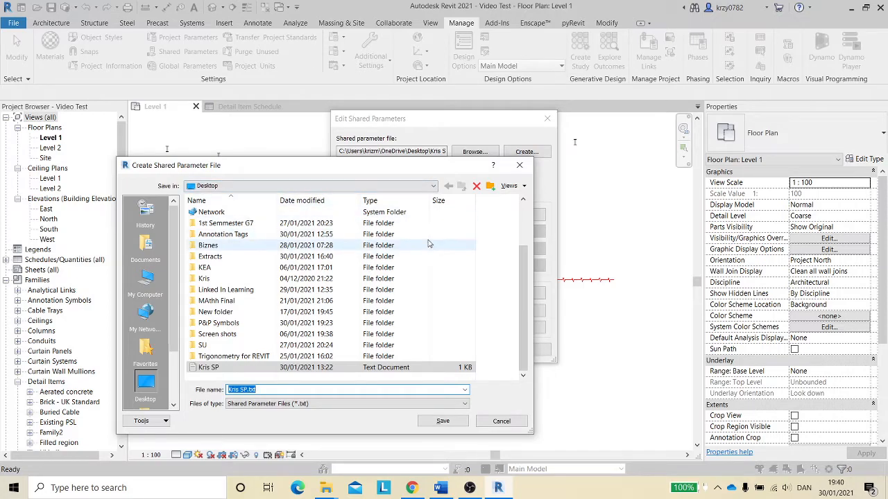
pyautogui.click(501, 422)
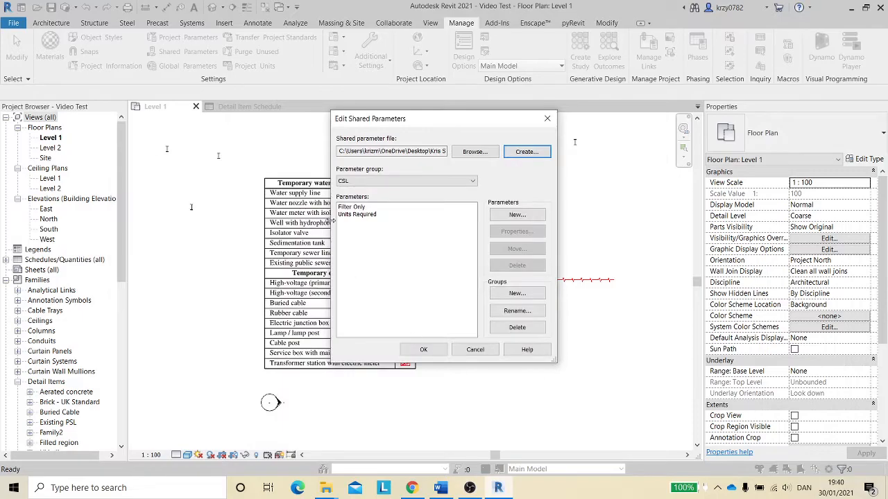
pyautogui.click(518, 293)
pyautogui.moveTo(524, 225); pyautogui.dragTo(543, 226)
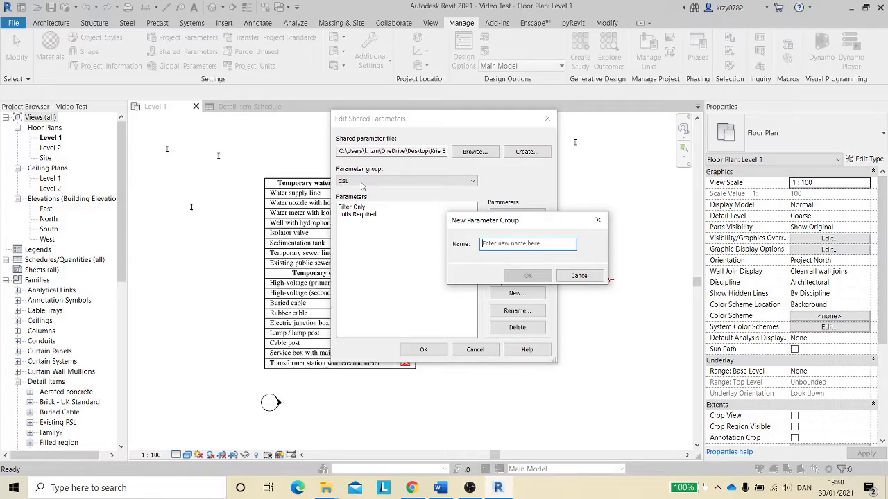
pyautogui.click(587, 278)
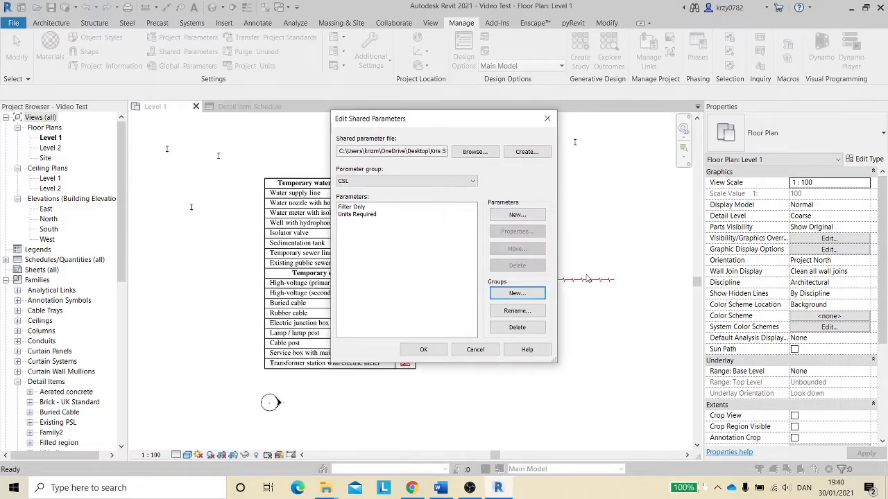
# - Add a Text shared parameter named Test to the CSL parameter group
pyautogui.click(520, 215)
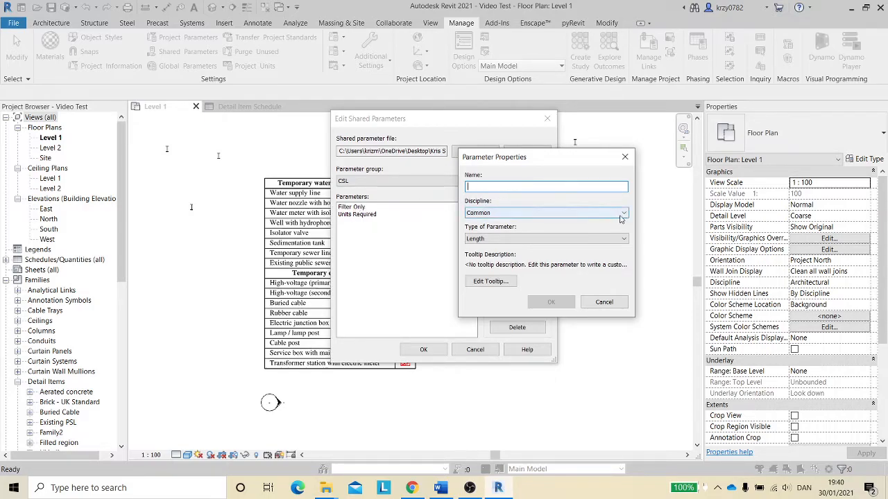
pyautogui.click(623, 238)
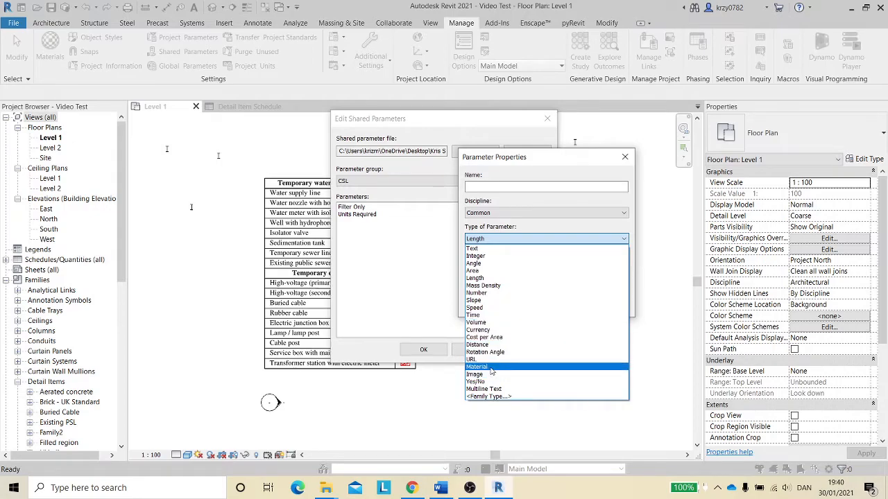
pyautogui.click(486, 249)
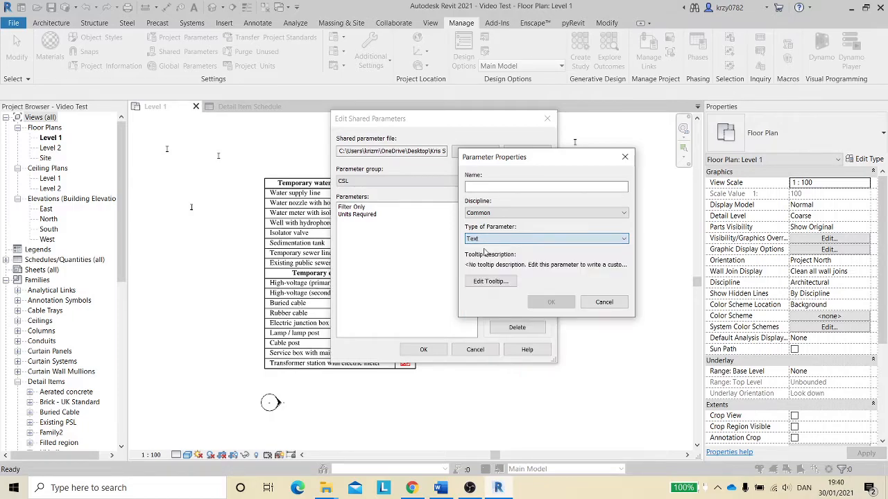
pyautogui.click(513, 189)
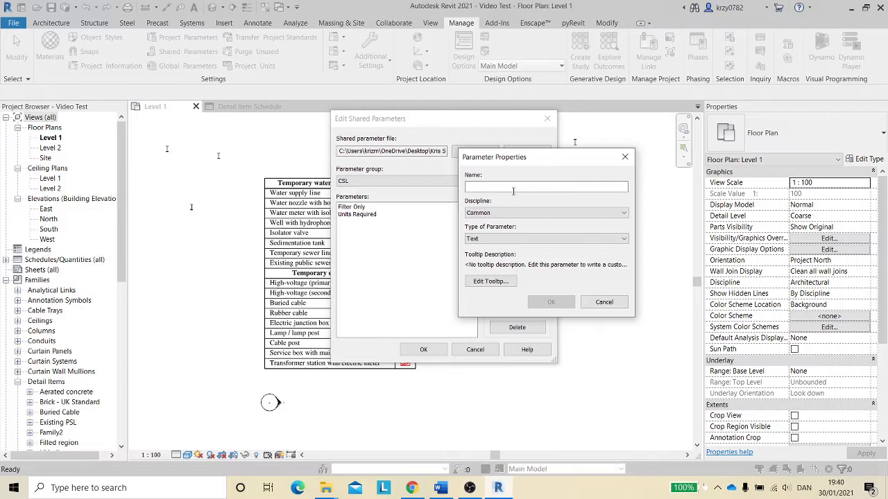
pyautogui.write('Test')
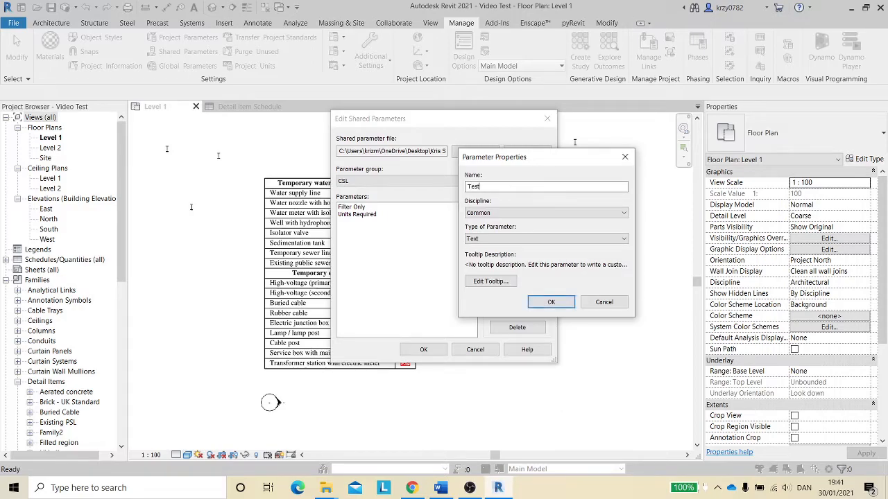
pyautogui.click(552, 302)
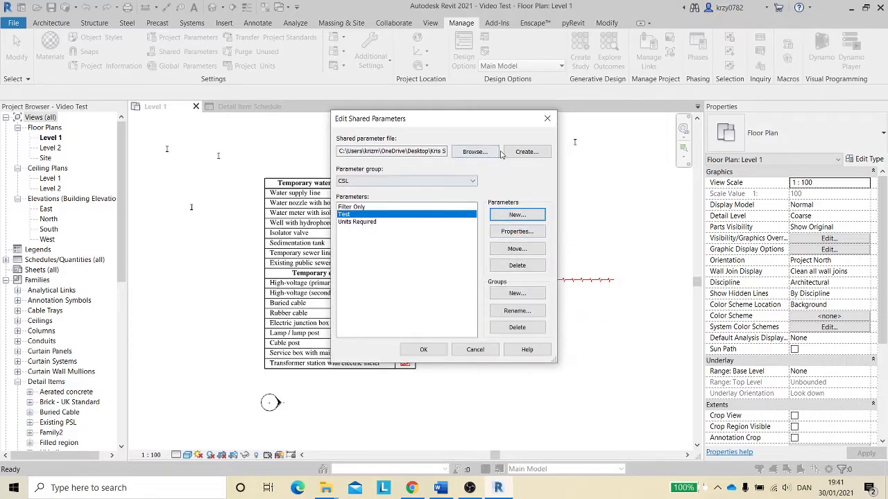
# - Add a Length shared parameter named Test 2 to the CSL group and close the shared parameters dialog
pyautogui.click(523, 217)
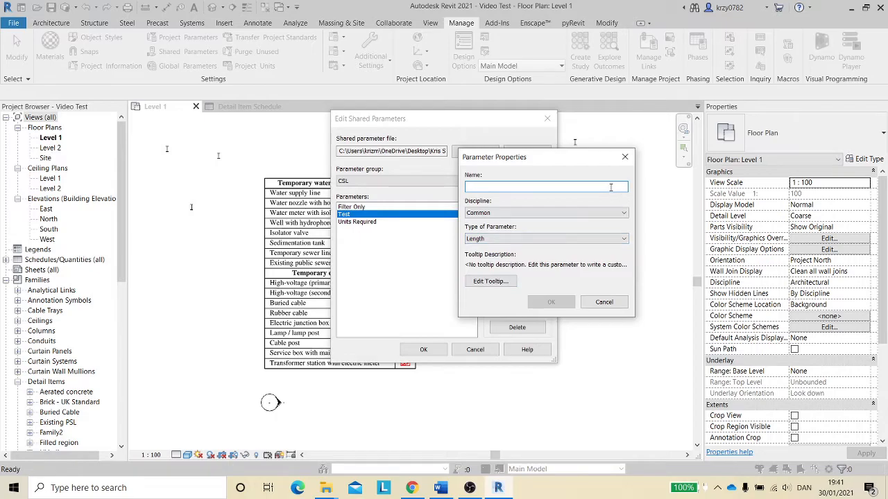
pyautogui.write('Te')
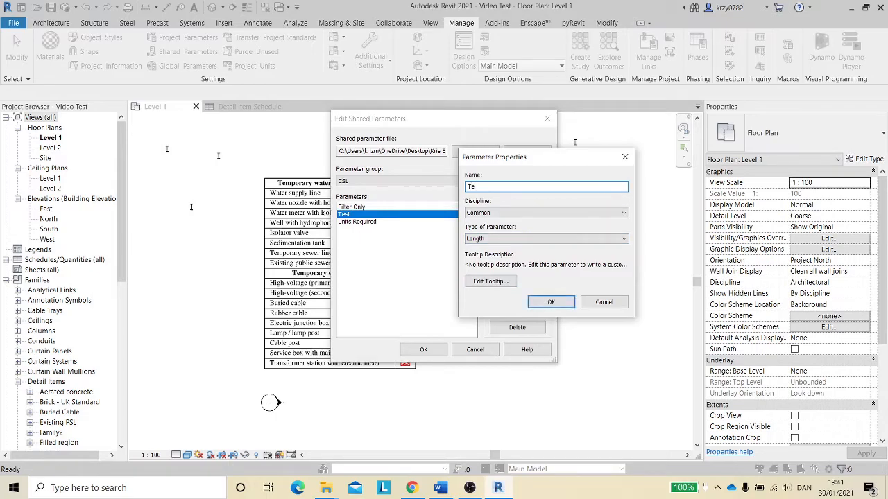
pyautogui.press('BackSpace')
pyautogui.click(551, 301)
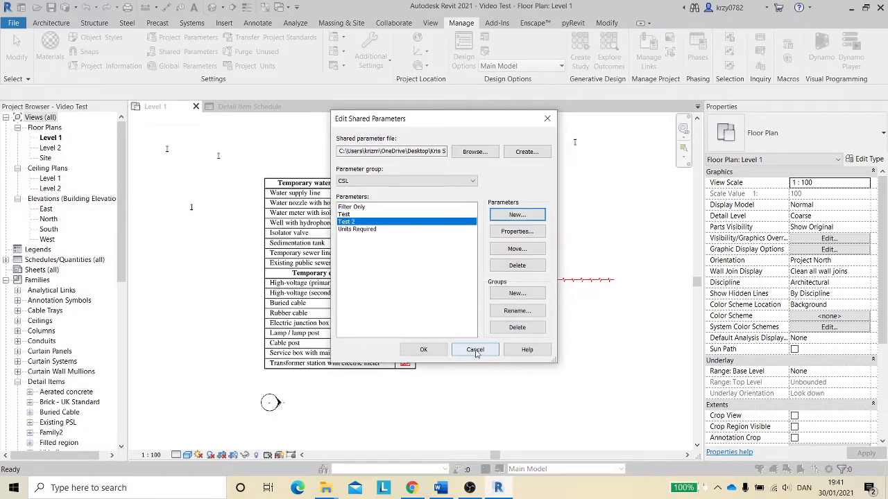
pyautogui.click(423, 349)
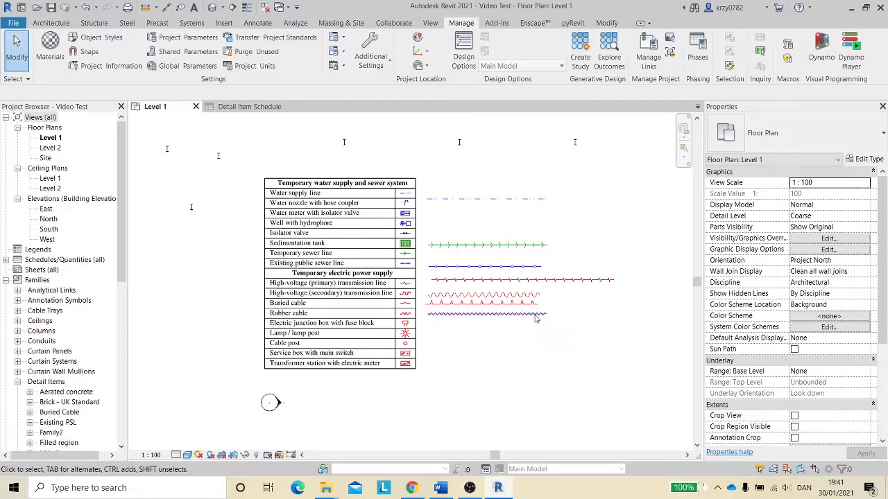
# - Edit the Family2 zigzag family from a placed item and open its family types
pyautogui.click(511, 281)
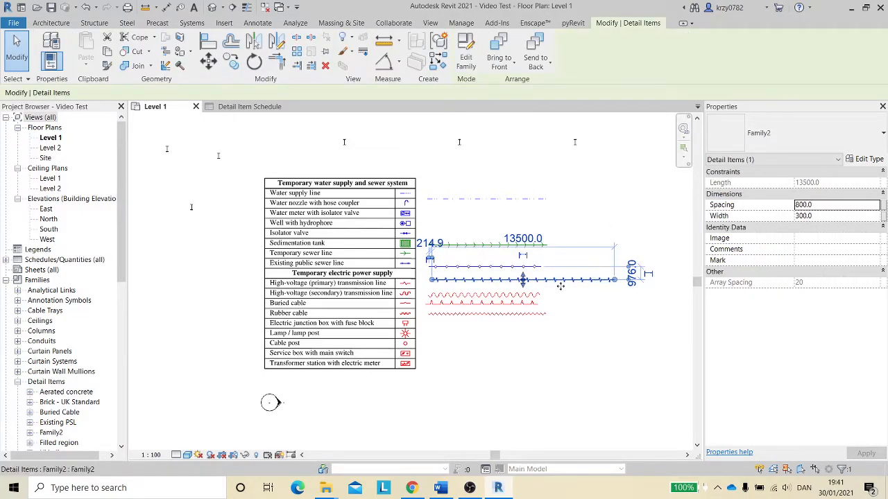
pyautogui.click(466, 57)
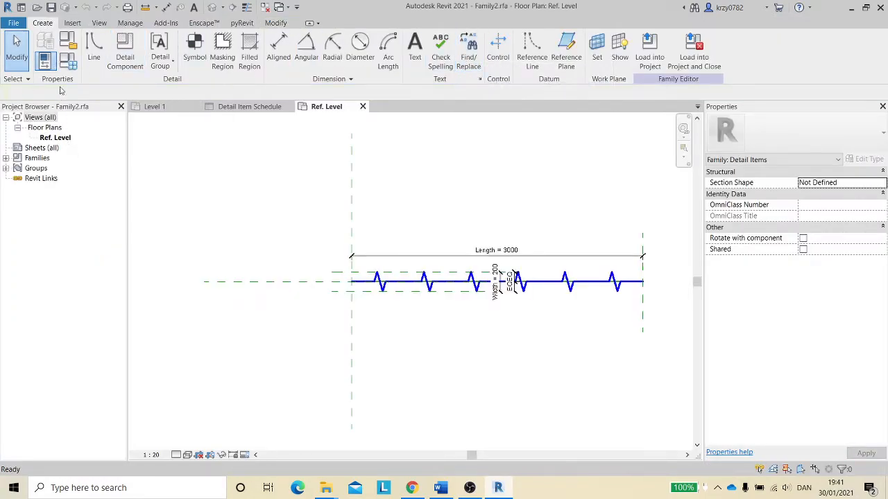
pyautogui.click(68, 61)
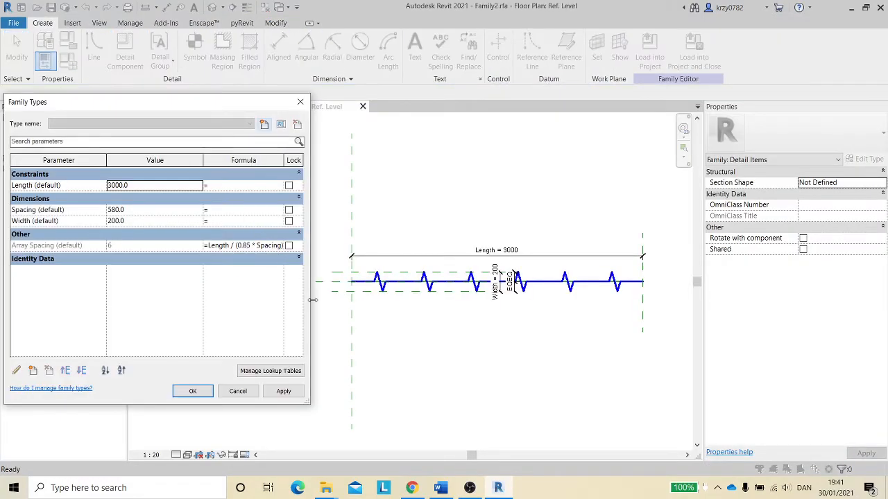
# - Add the shared Filter Only parameter from the CSL group to the family, grouped under Identity Data
pyautogui.click(299, 260)
pyautogui.scroll(2, 159, 310)
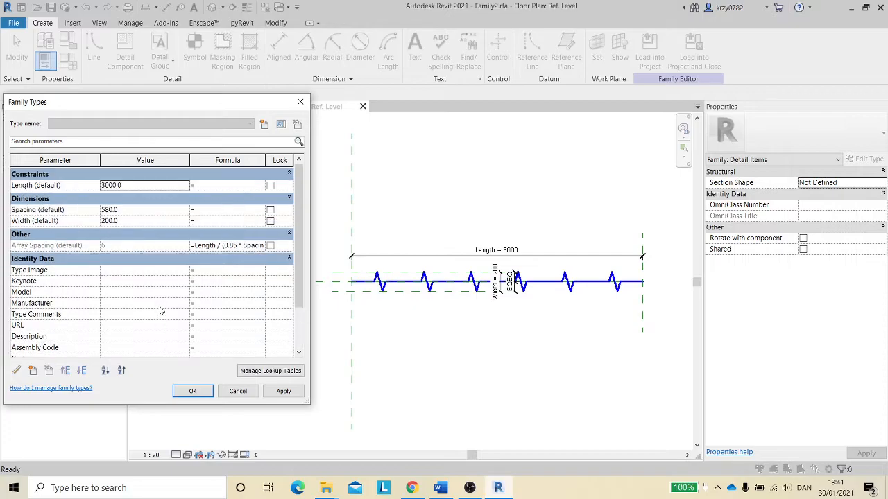
pyautogui.scroll(-1, 159, 309)
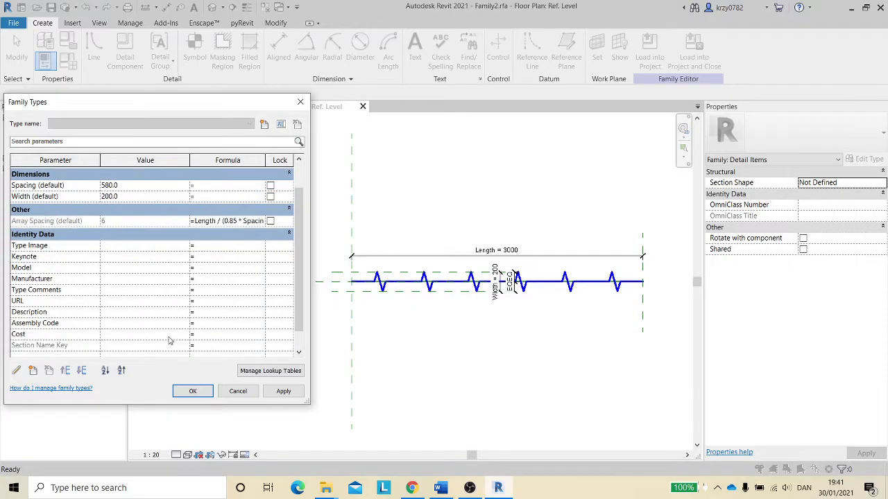
pyautogui.click(32, 372)
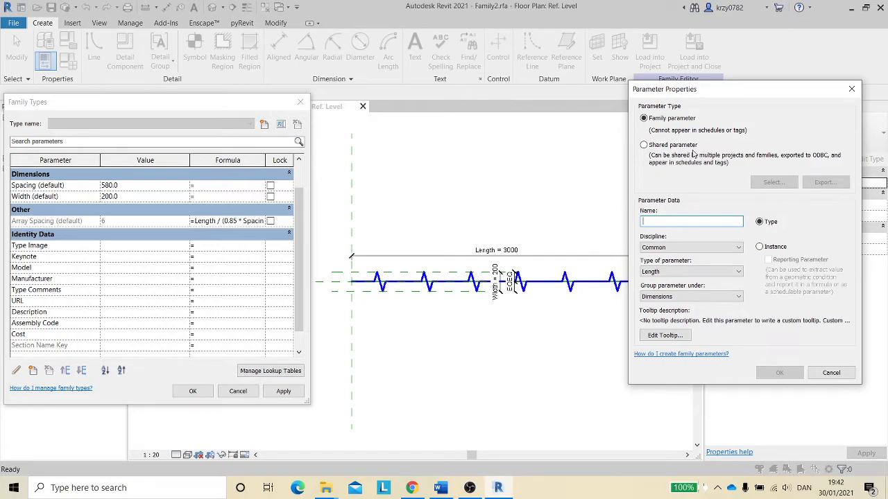
pyautogui.click(644, 145)
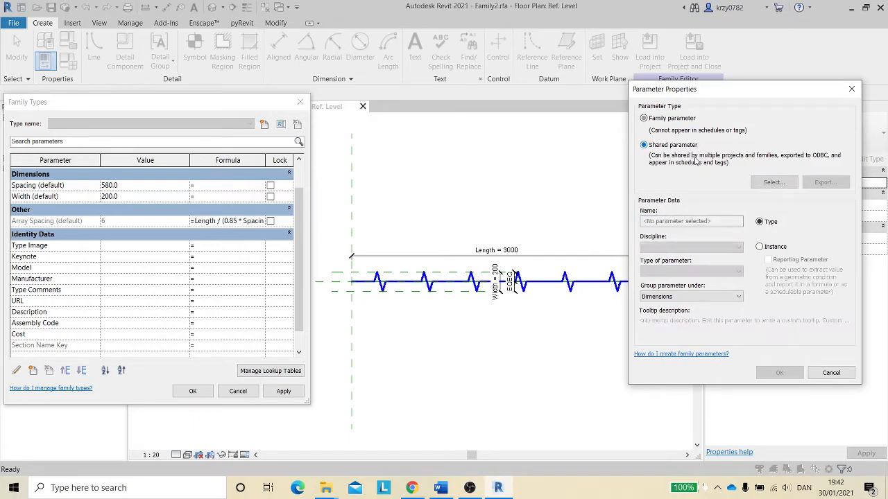
pyautogui.click(772, 183)
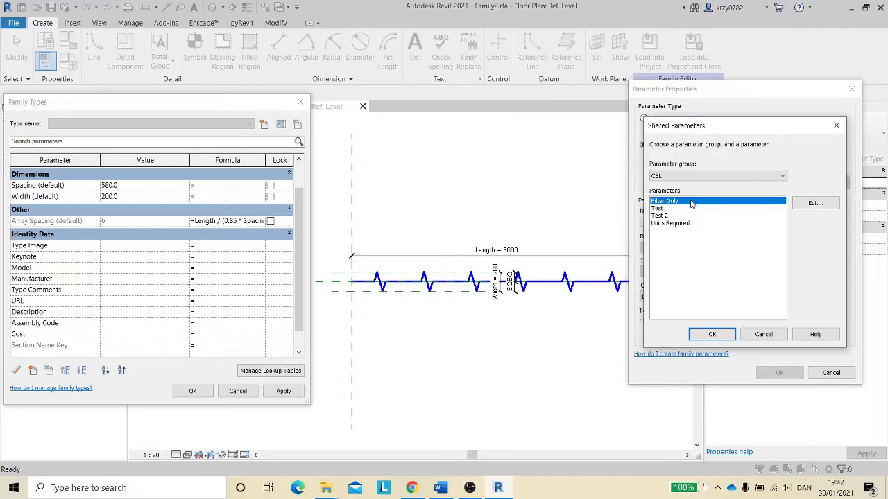
pyautogui.click(712, 335)
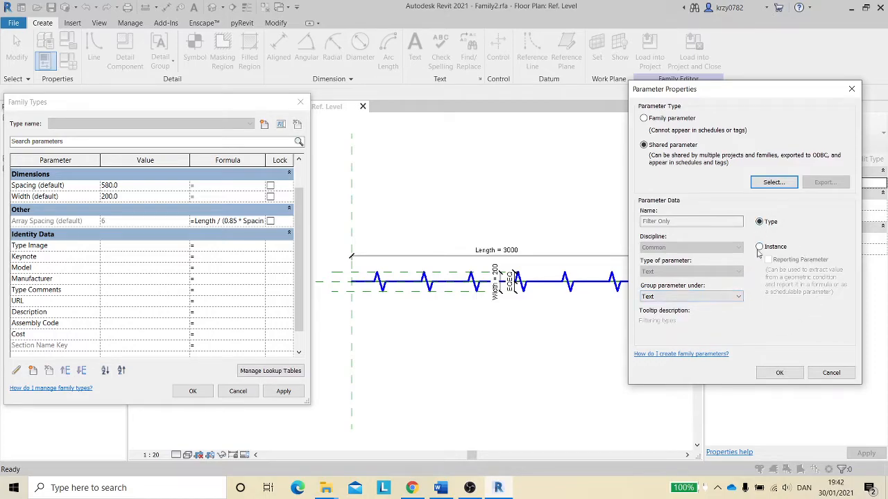
pyautogui.click(737, 296)
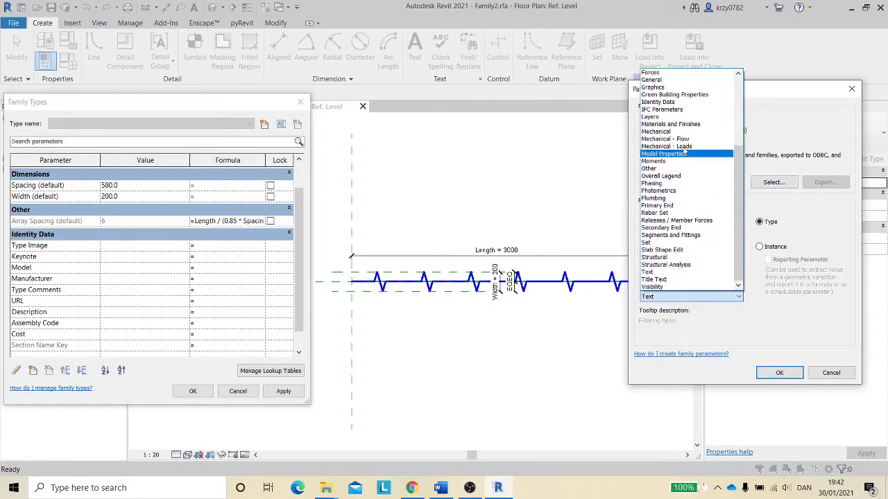
pyautogui.click(667, 103)
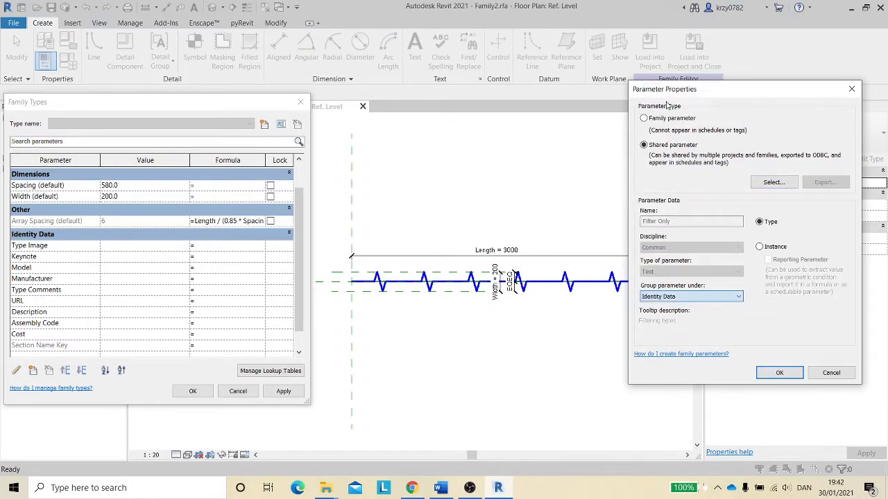
pyautogui.click(778, 374)
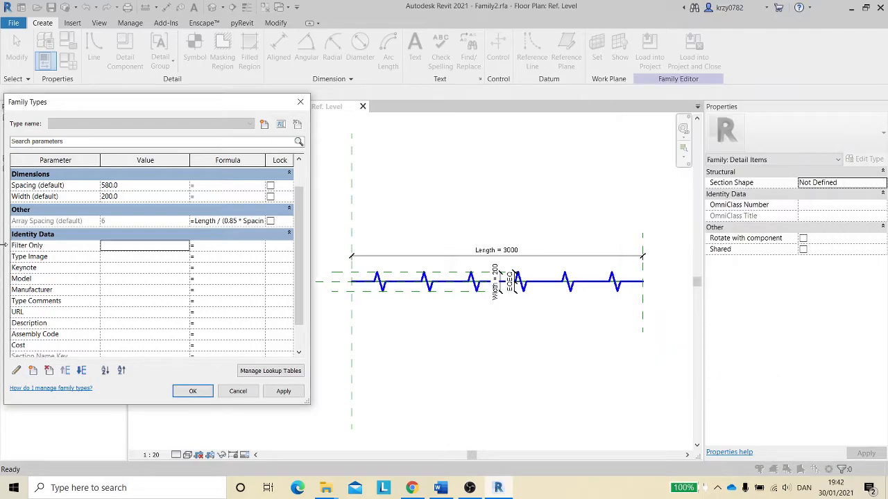
# - Set the family's Filter Only value to CSL and close the family types
pyautogui.click(118, 246)
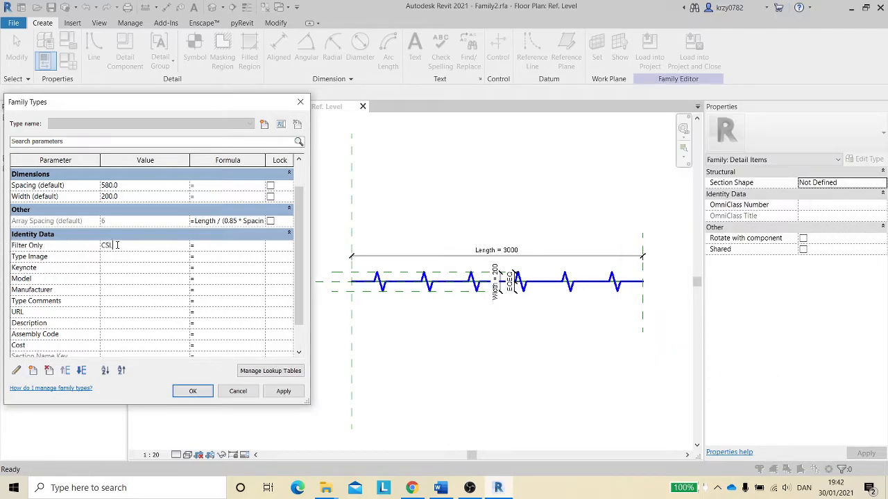
pyautogui.click(193, 392)
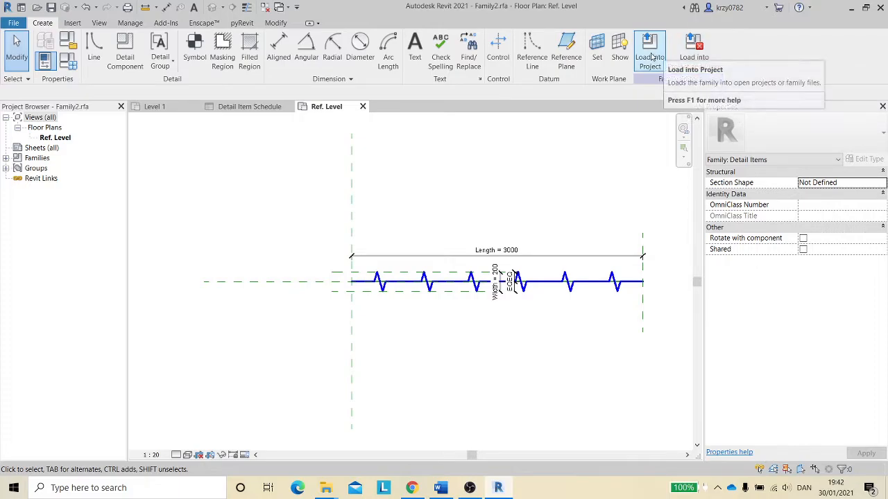
# - Load the family into the project, saving the changes to Family2.rfa and overwriting the existing version
pyautogui.click(694, 53)
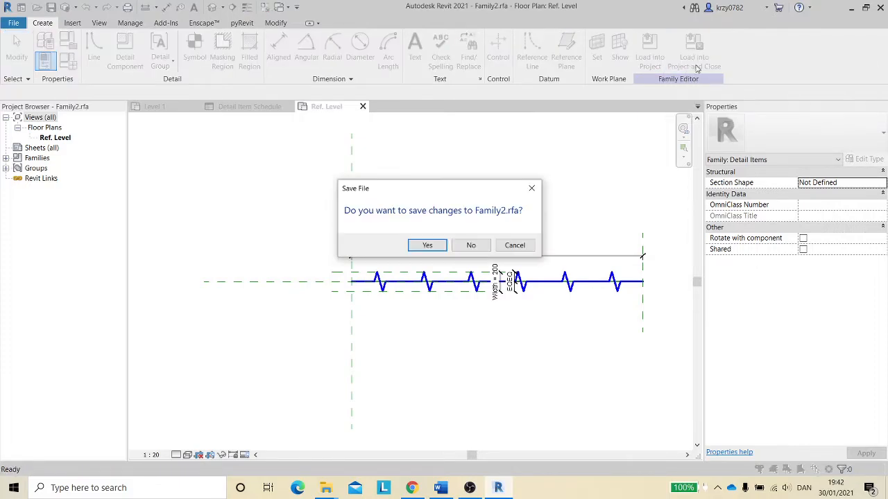
pyautogui.click(427, 246)
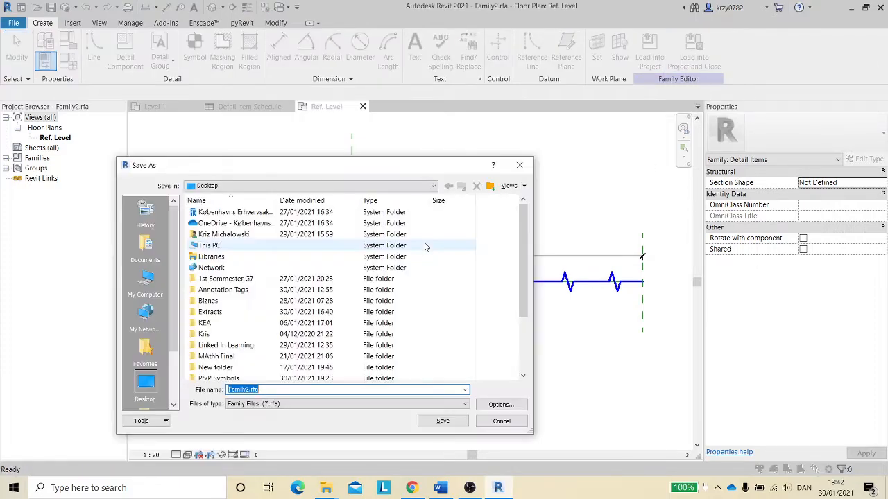
pyautogui.click(443, 422)
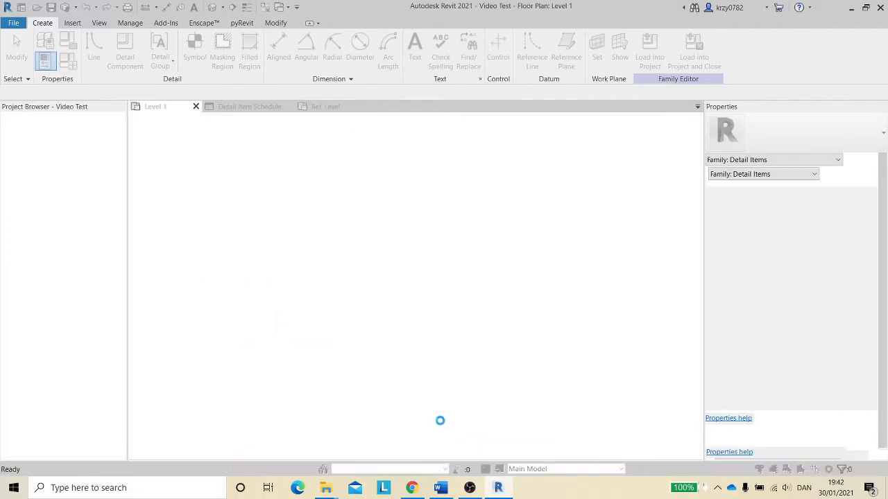
pyautogui.click(413, 212)
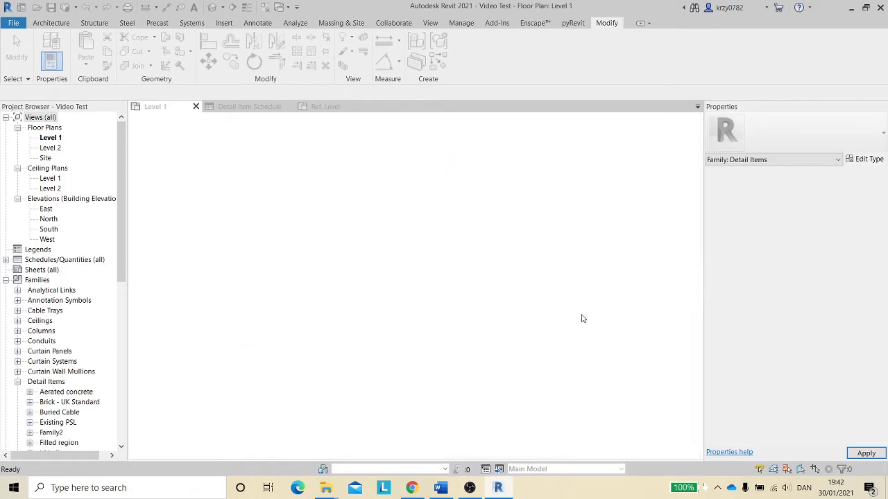
# - Open the Detail Item Schedule and add the Filter Only field as a schedule column
pyautogui.click(255, 107)
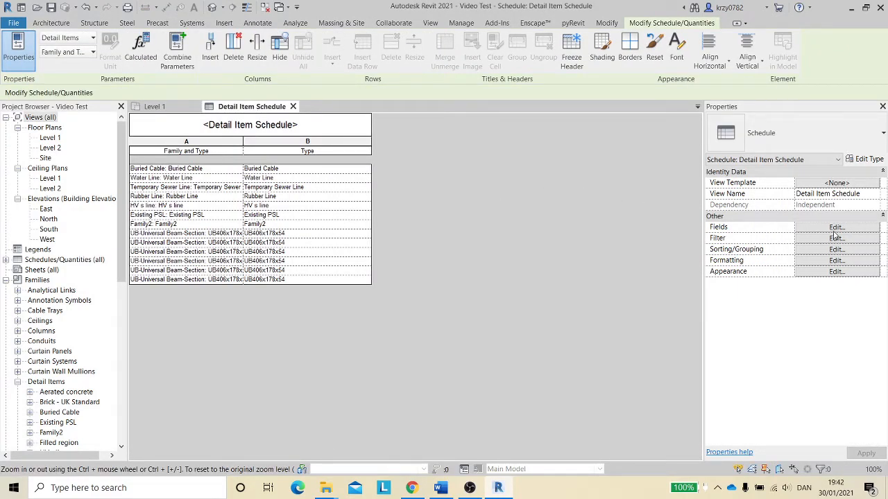
pyautogui.click(809, 239)
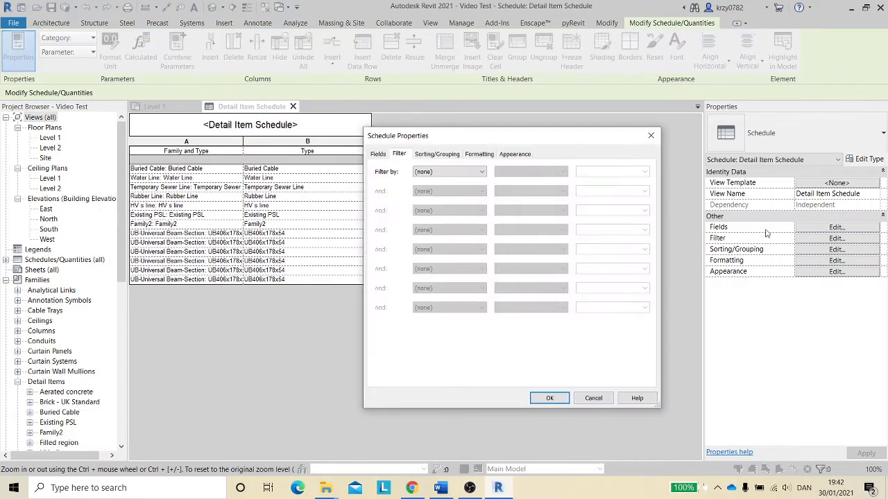
pyautogui.click(593, 398)
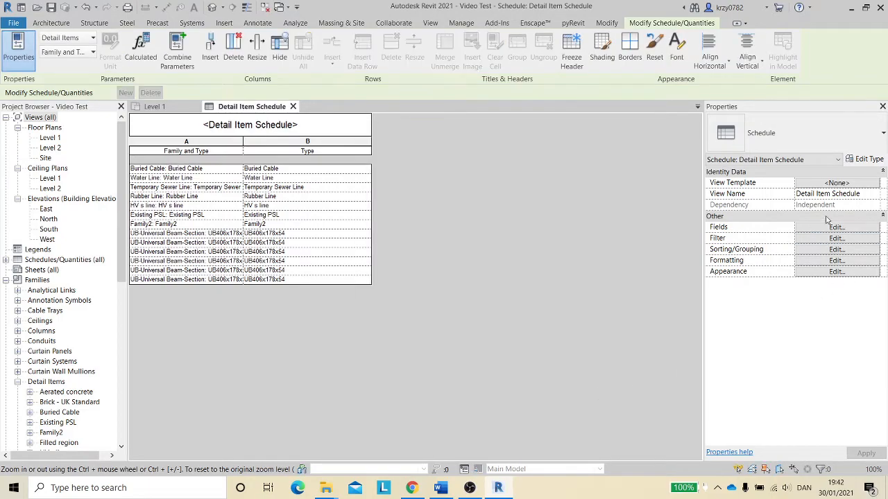
pyautogui.click(808, 230)
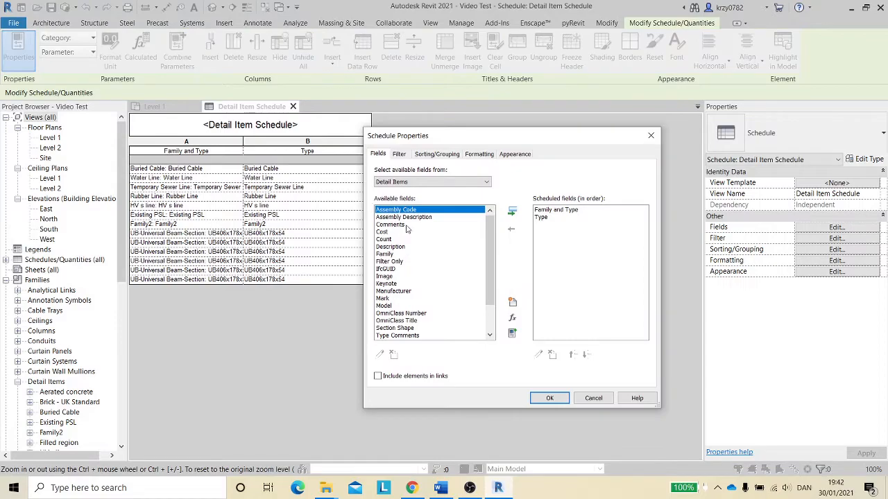
pyautogui.scroll(-1, 412, 230)
pyautogui.scroll(-1, 412, 232)
pyautogui.scroll(2, 405, 280)
pyautogui.click(411, 262)
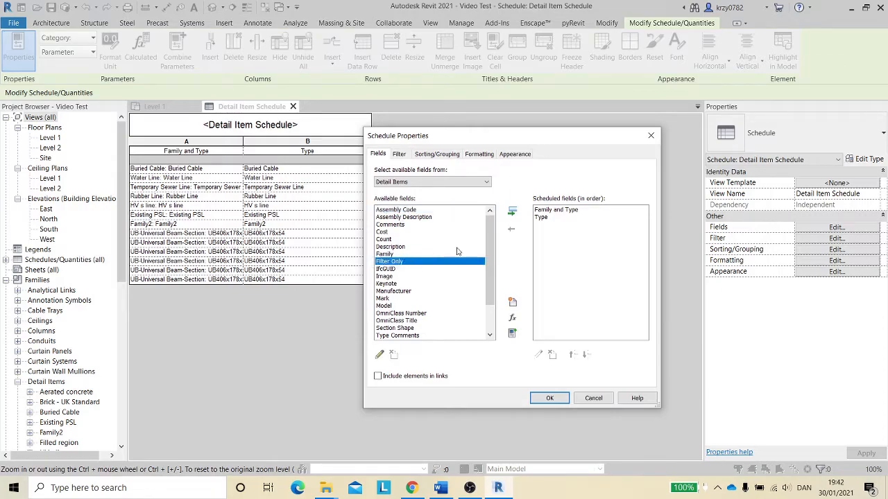
pyautogui.click(514, 213)
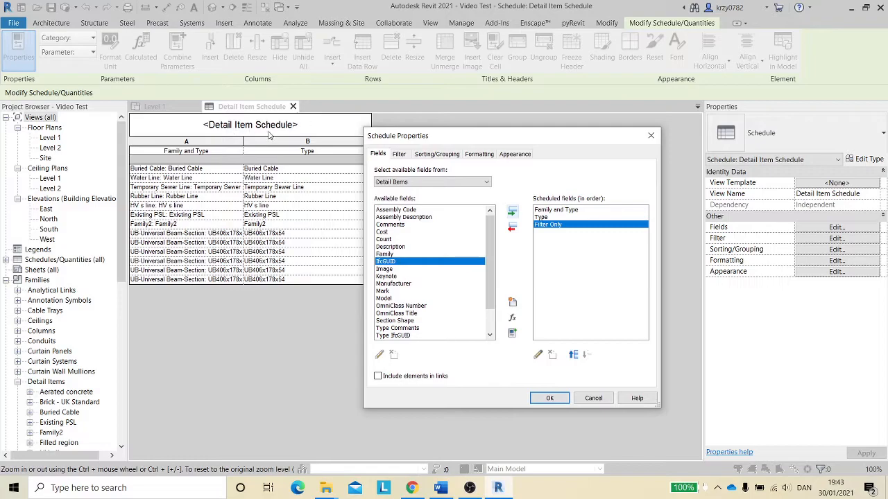
pyautogui.click(549, 398)
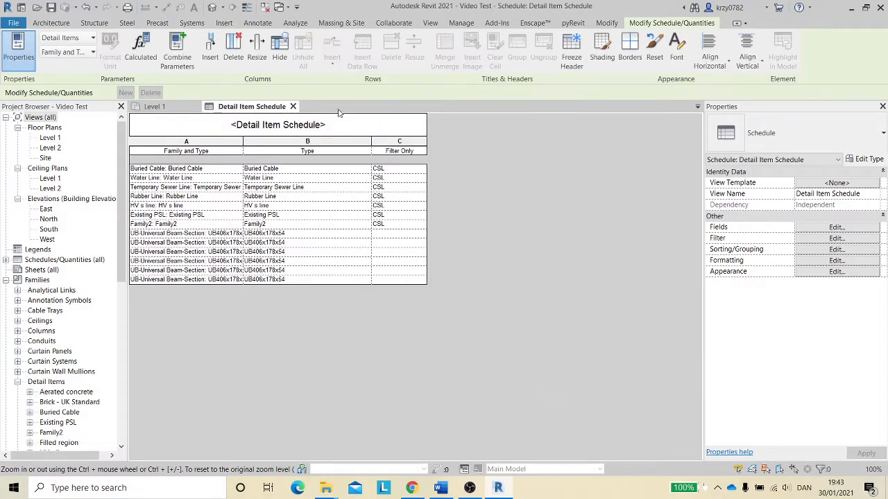
# - Filter the schedule to show items whose Filter Only contains CSL
pyautogui.click(813, 240)
pyautogui.click(482, 172)
pyautogui.click(447, 192)
pyautogui.click(562, 173)
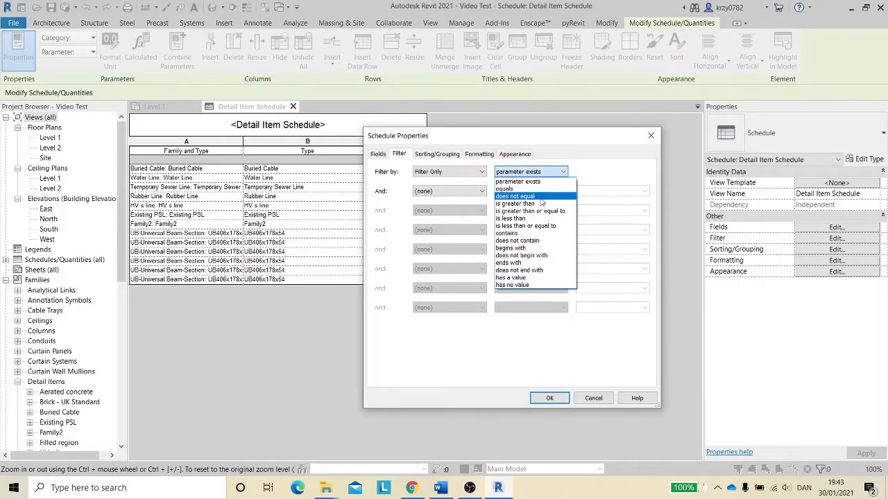
pyautogui.click(531, 236)
pyautogui.click(594, 170)
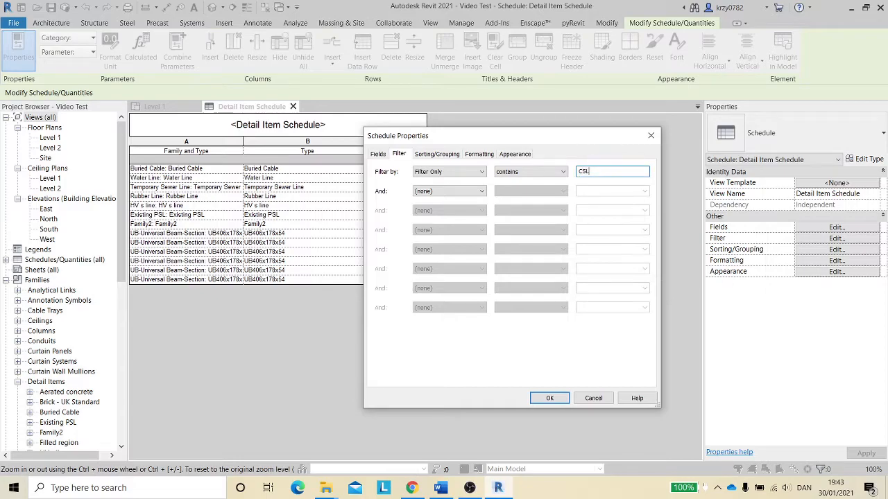
pyautogui.click(535, 401)
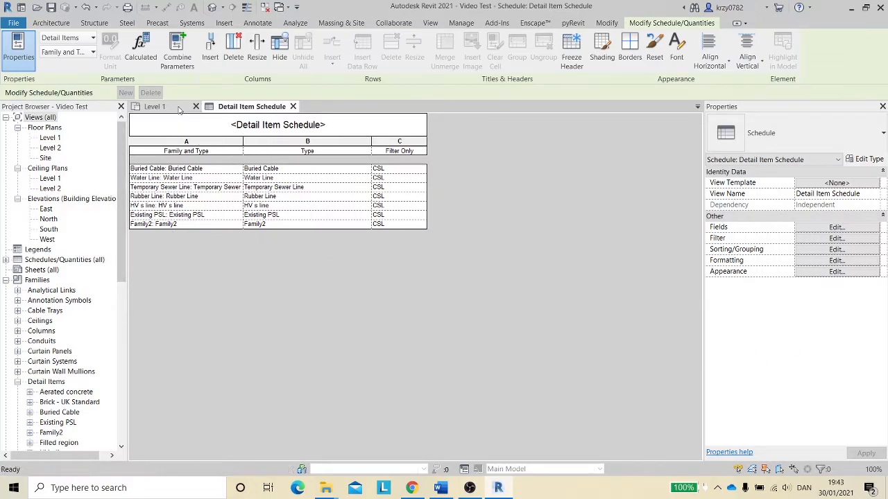
# - Return to Level 1, edit the Family2 zigzag item's family and open its family types
pyautogui.click(155, 106)
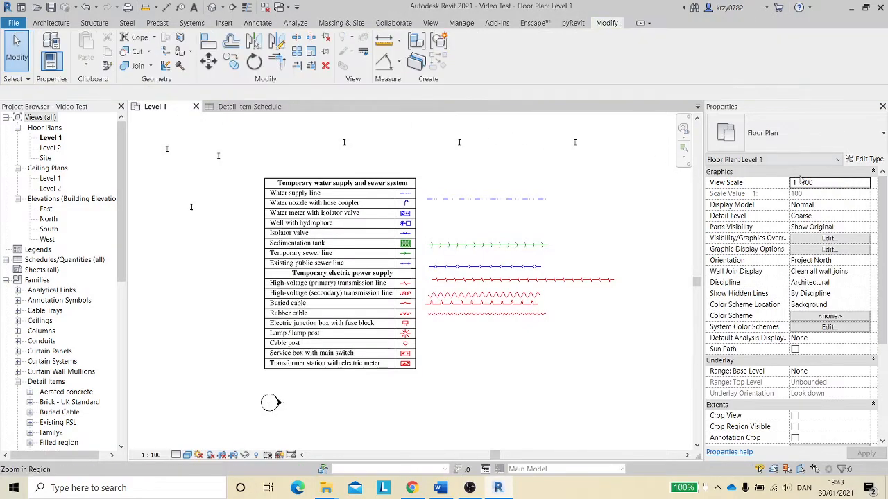
pyautogui.click(544, 281)
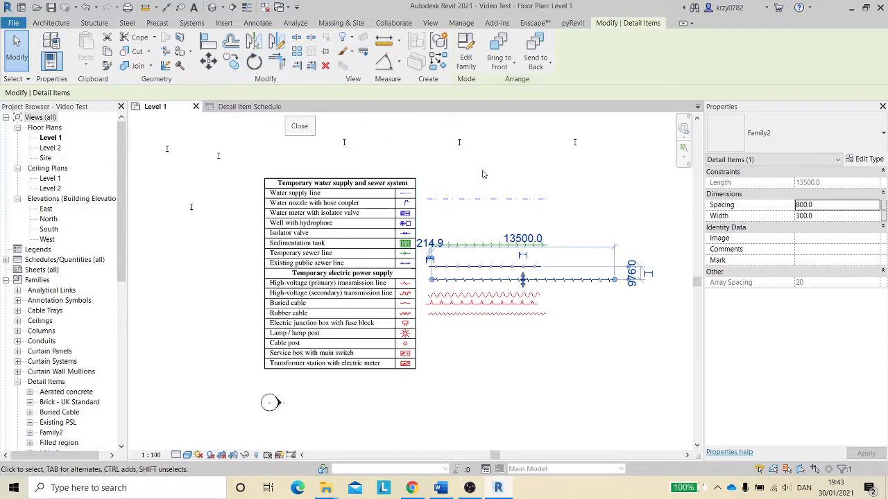
pyautogui.click(469, 54)
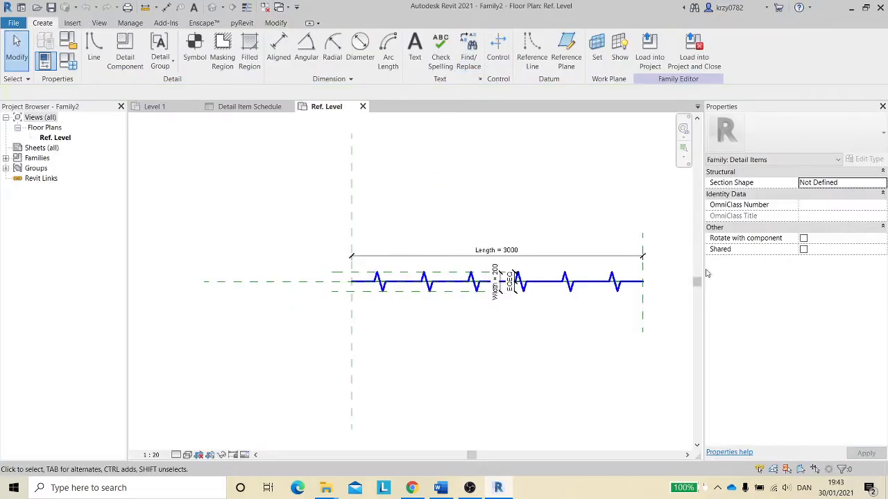
pyautogui.click(68, 61)
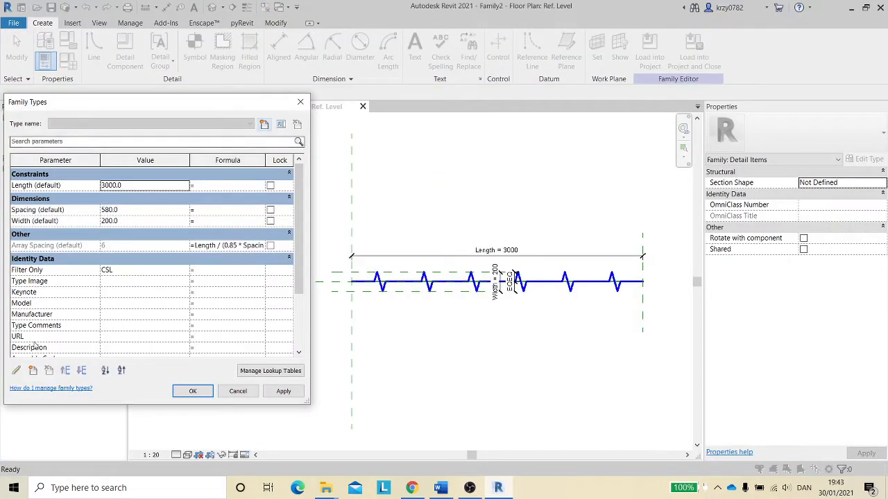
# - Add the shared parameter Units Required to the family as an instance parameter grouped under Identity Data
pyautogui.click(33, 371)
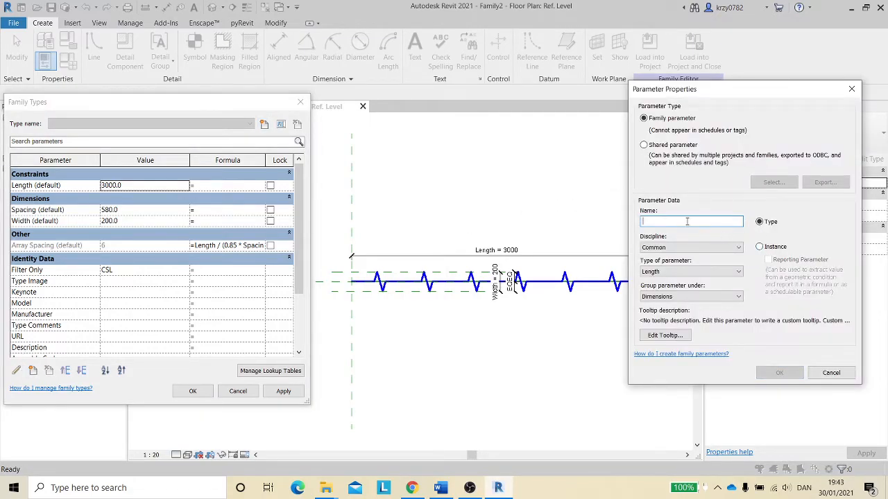
pyautogui.click(644, 145)
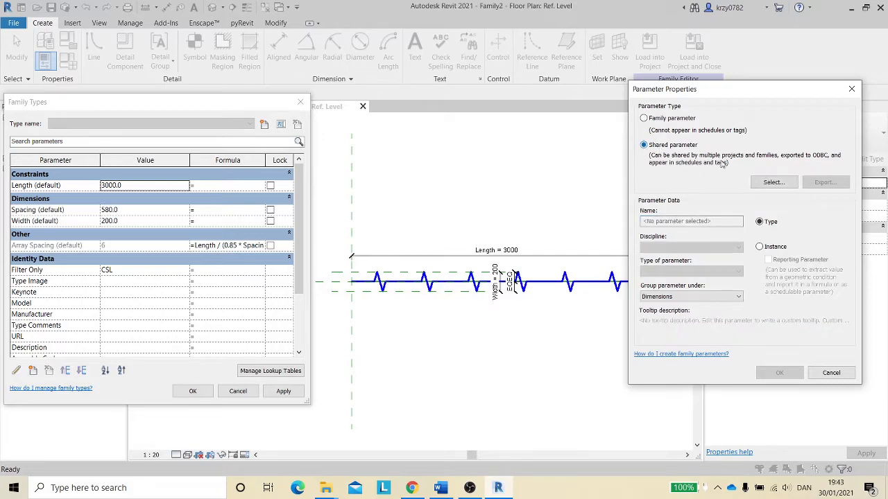
pyautogui.click(774, 182)
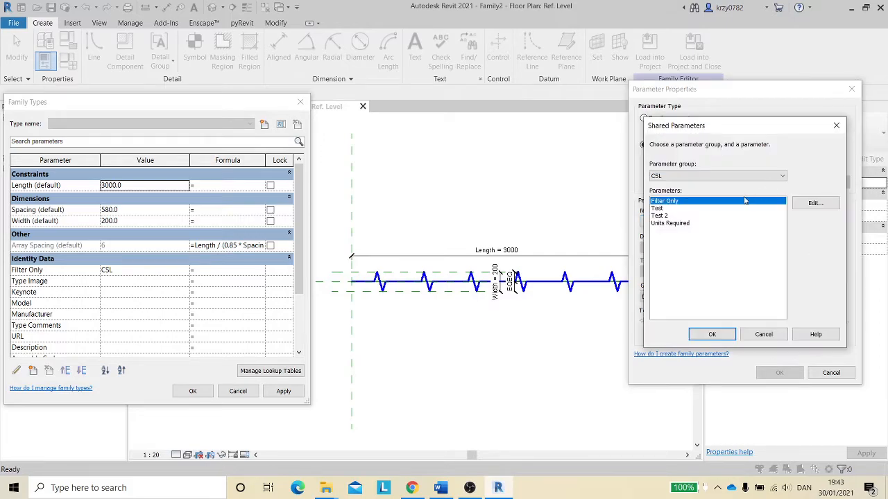
pyautogui.click(684, 225)
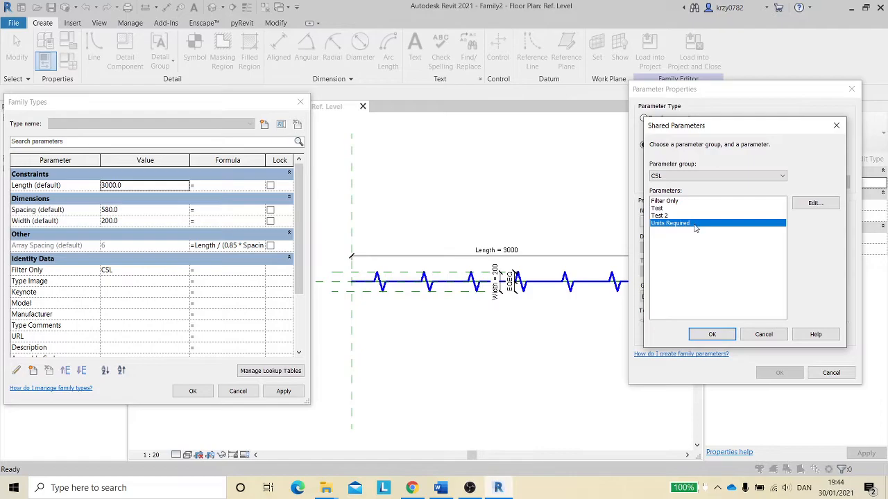
pyautogui.click(713, 335)
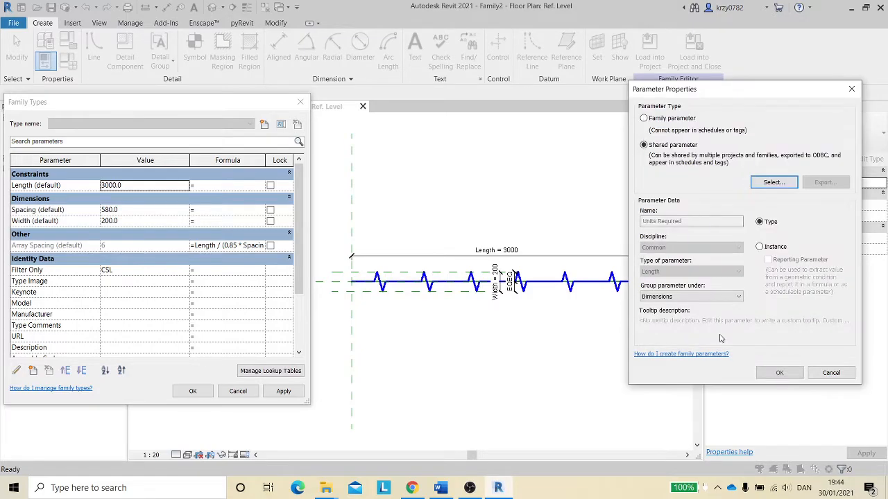
pyautogui.click(759, 247)
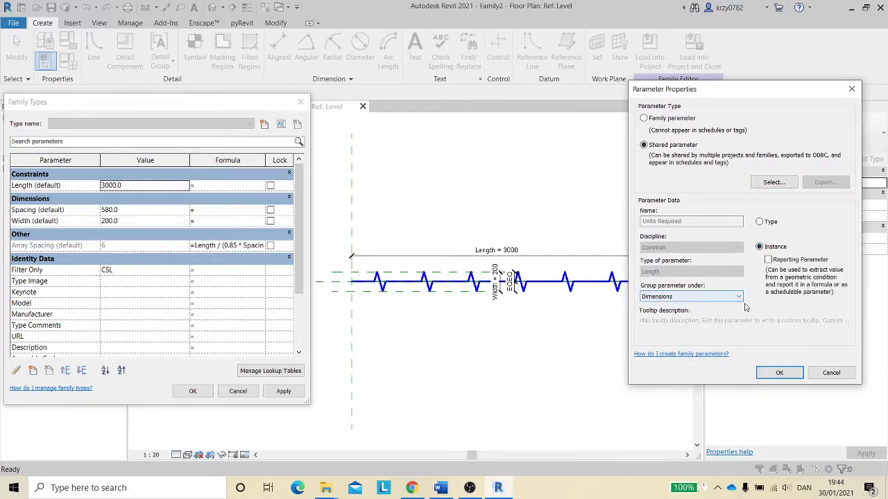
pyautogui.click(712, 300)
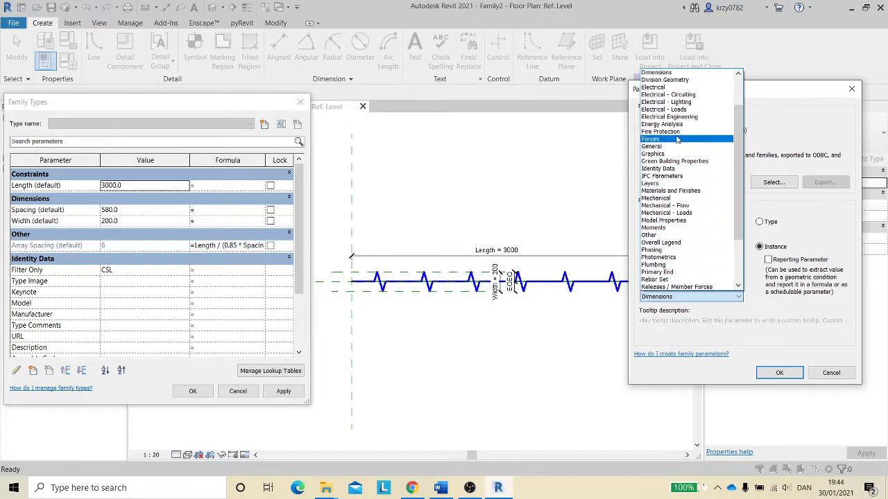
pyautogui.click(678, 170)
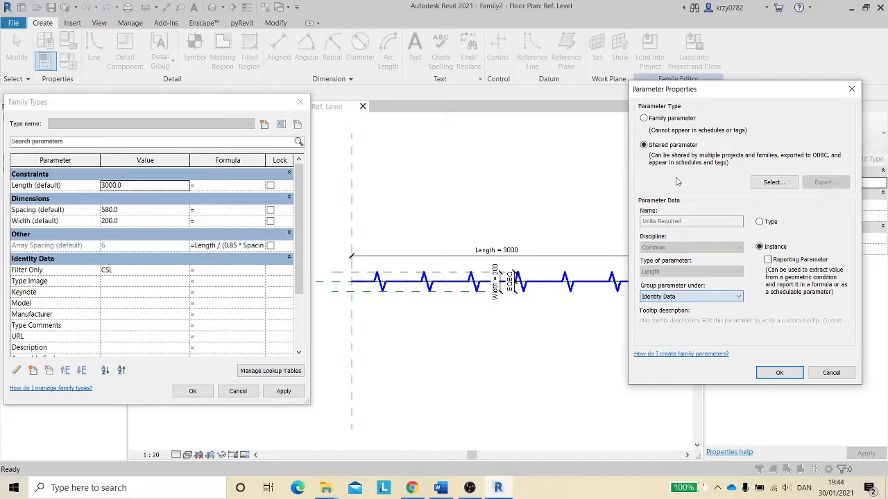
pyautogui.click(779, 373)
# - Set the Units Required formula to 1.1 * Length, correcting the misspelt parameter name, and apply the family types
pyautogui.click(213, 343)
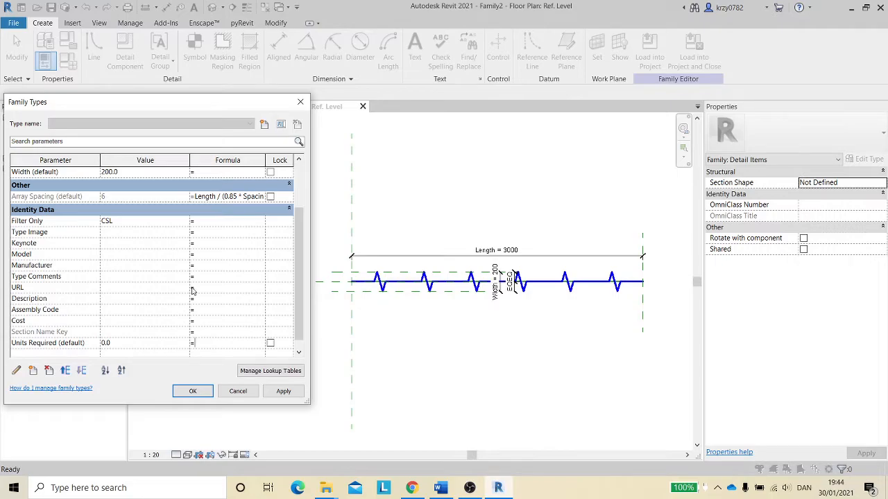
pyautogui.scroll(3, 186, 298)
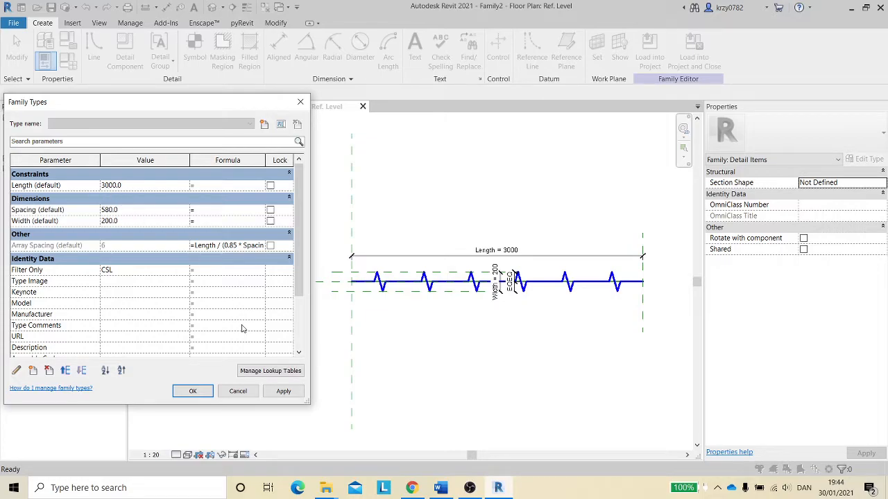
pyautogui.scroll(-3, 247, 321)
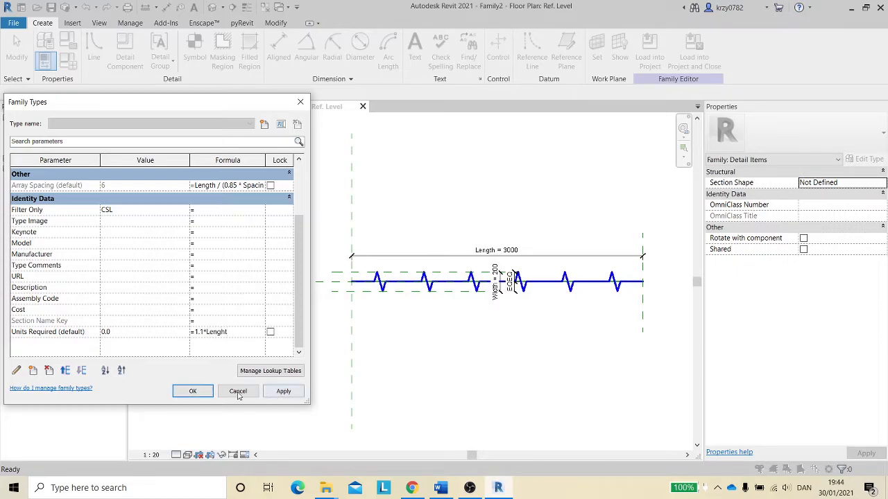
pyautogui.click(282, 391)
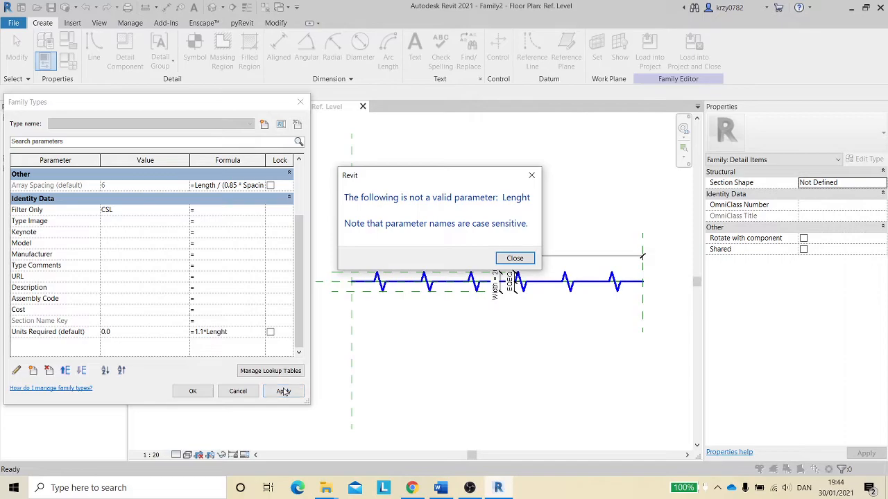
pyautogui.click(510, 258)
pyautogui.click(230, 332)
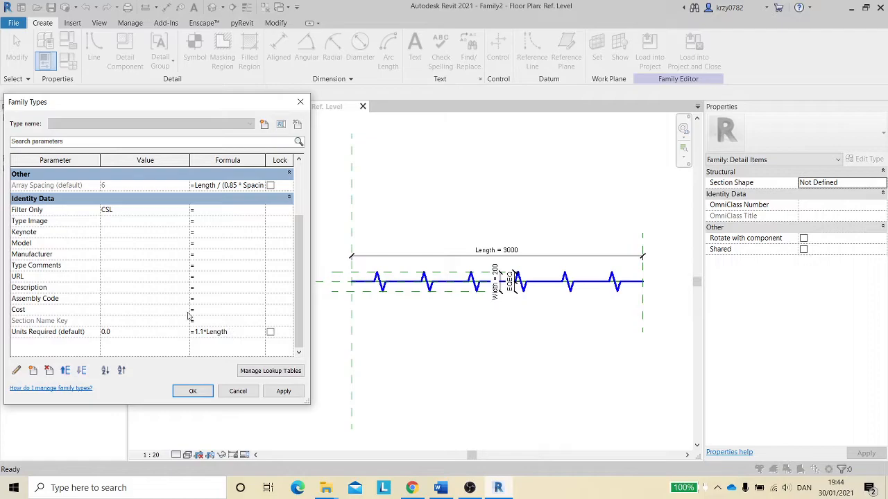
pyautogui.click(280, 392)
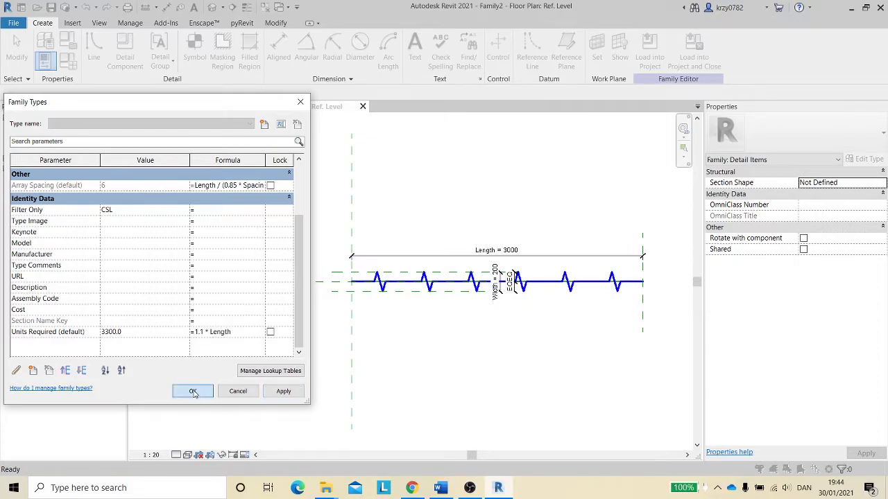
pyautogui.click(193, 392)
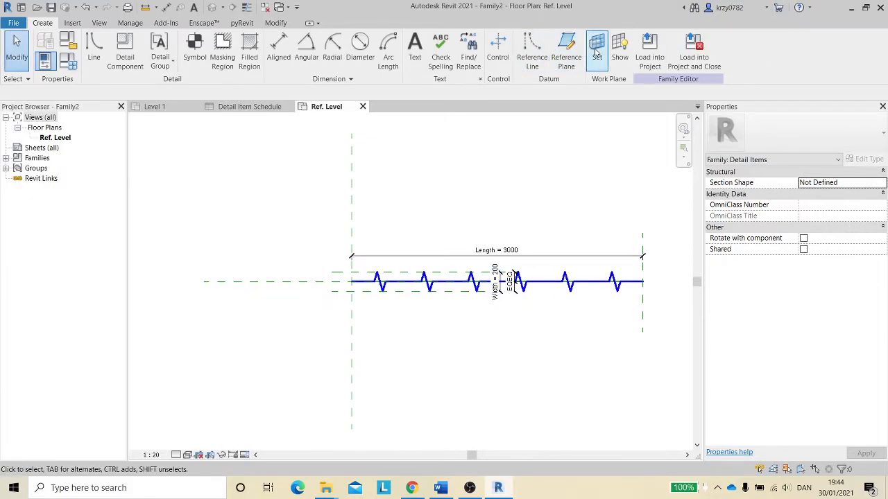
# - Load the updated family into the project, overwriting the existing version
pyautogui.click(652, 55)
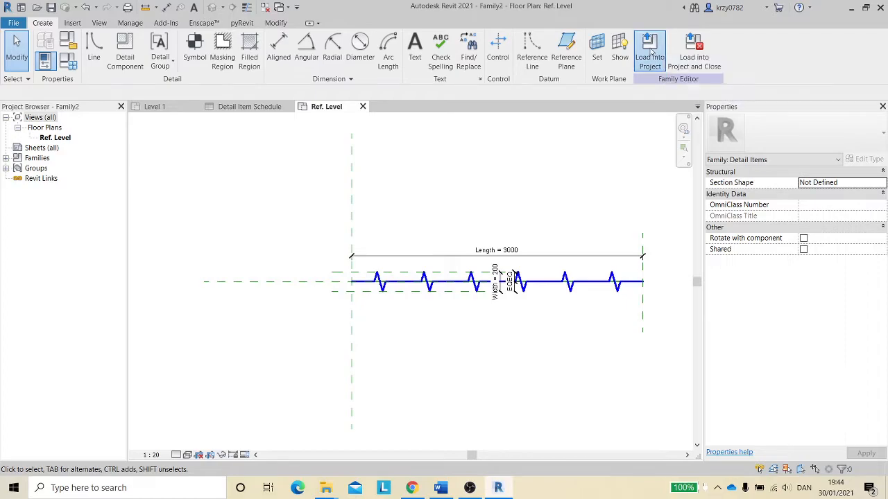
pyautogui.click(444, 213)
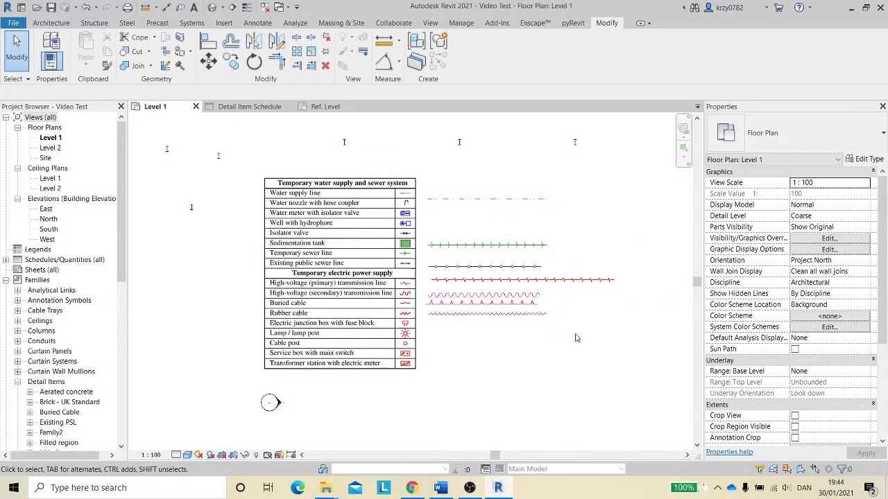
# - Open the Detail Item Schedule and add the Units Required field as a new schedule column
pyautogui.click(248, 106)
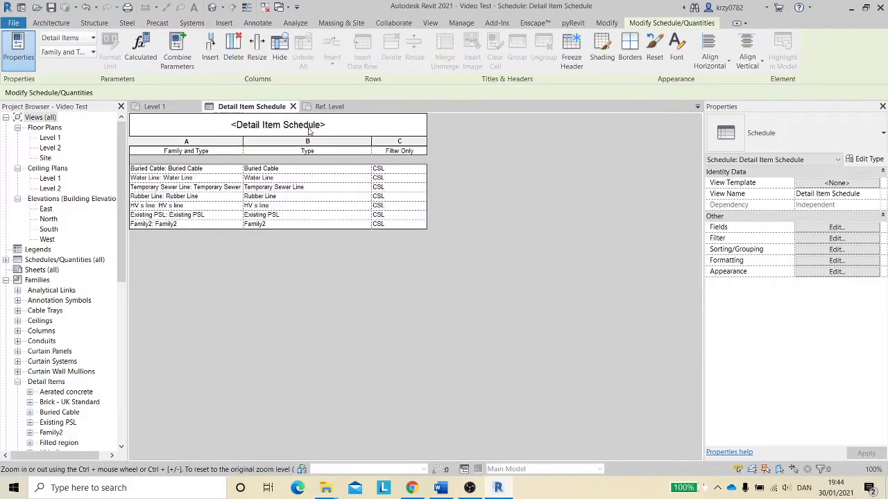
pyautogui.click(863, 229)
pyautogui.scroll(-2, 410, 278)
pyautogui.scroll(-1, 416, 284)
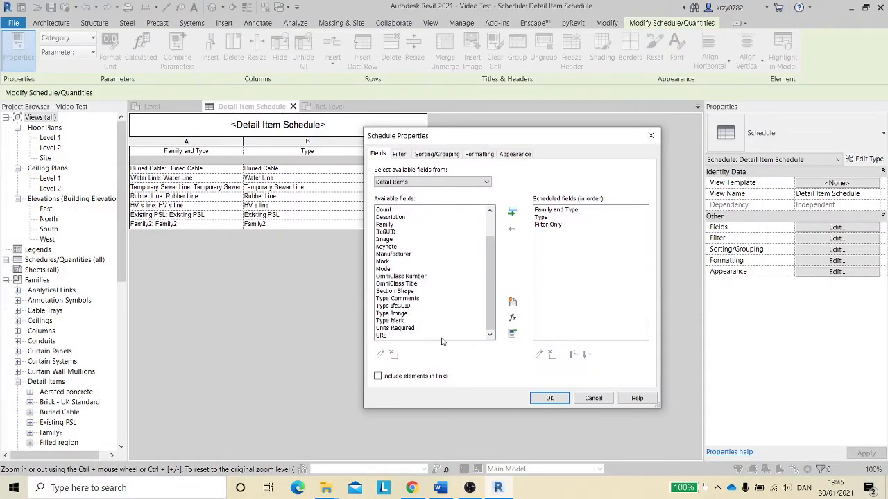
pyautogui.click(397, 328)
pyautogui.click(512, 211)
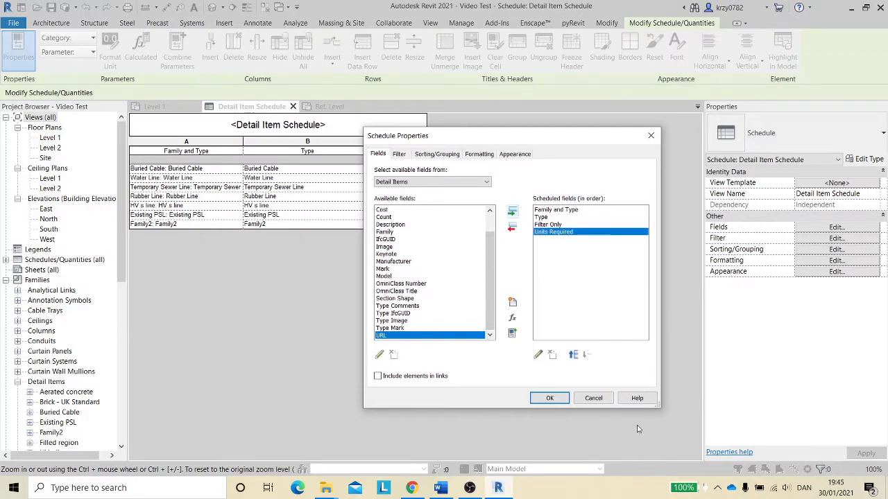
pyautogui.click(548, 398)
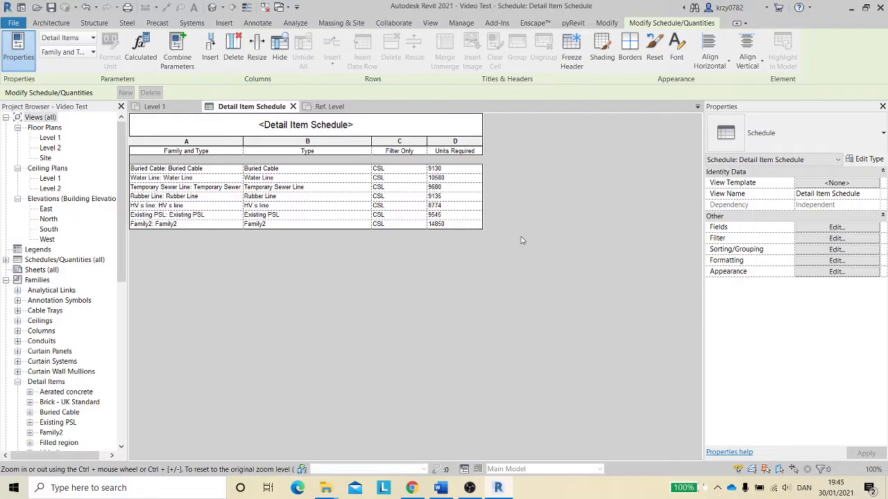
# - Format the schedule's Units Required field to display in meters instead of using project settings
pyautogui.click(824, 261)
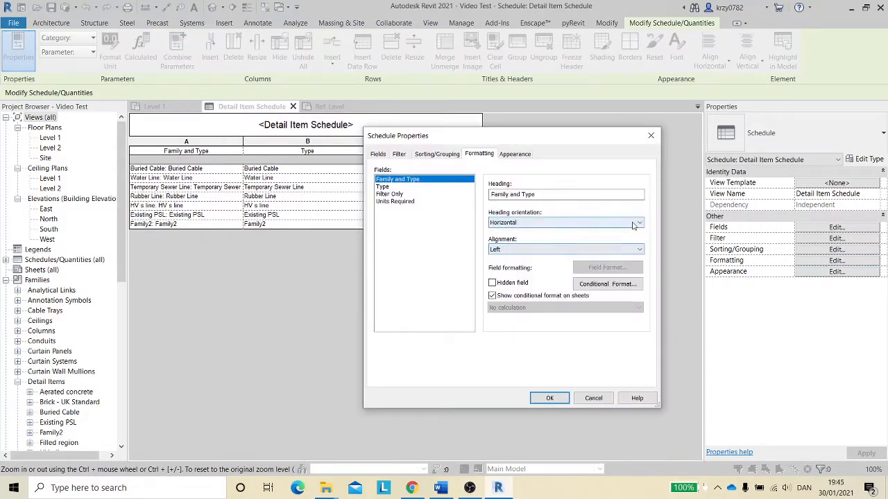
pyautogui.click(619, 285)
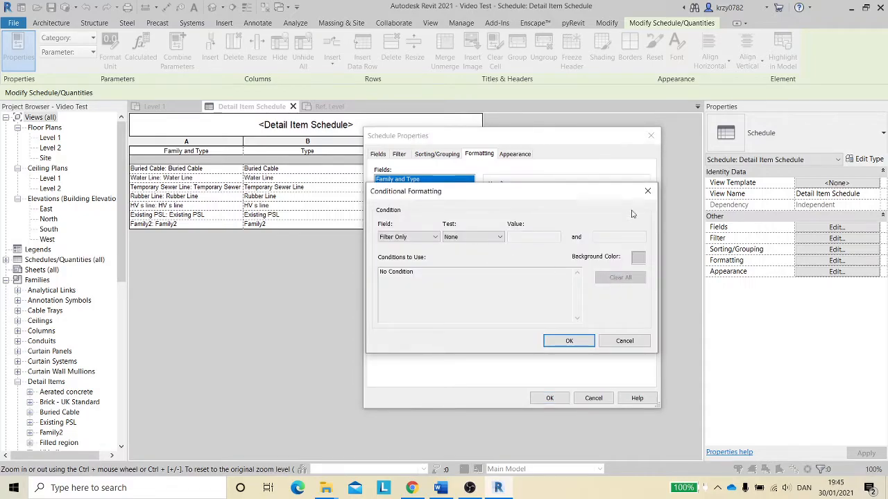
pyautogui.click(648, 191)
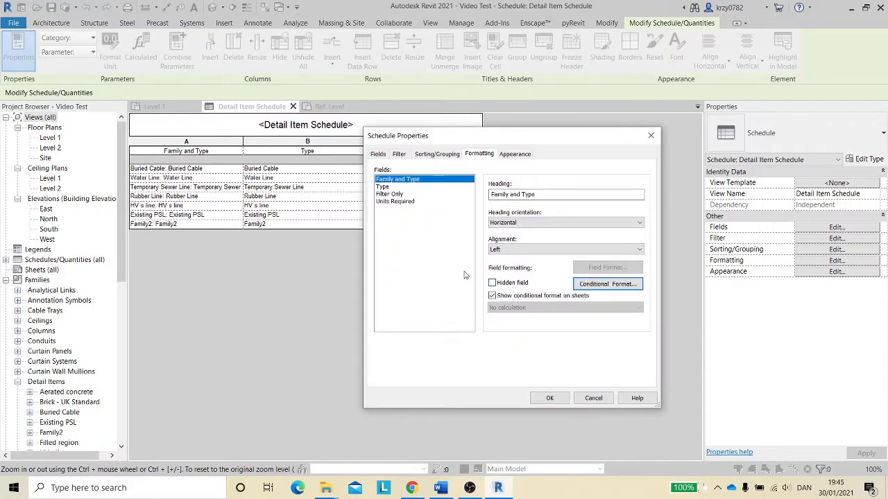
pyautogui.click(409, 203)
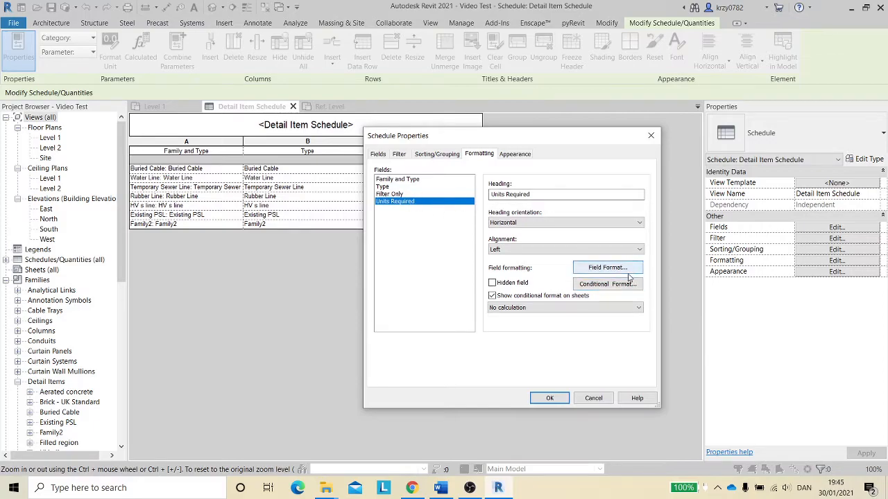
pyautogui.click(606, 268)
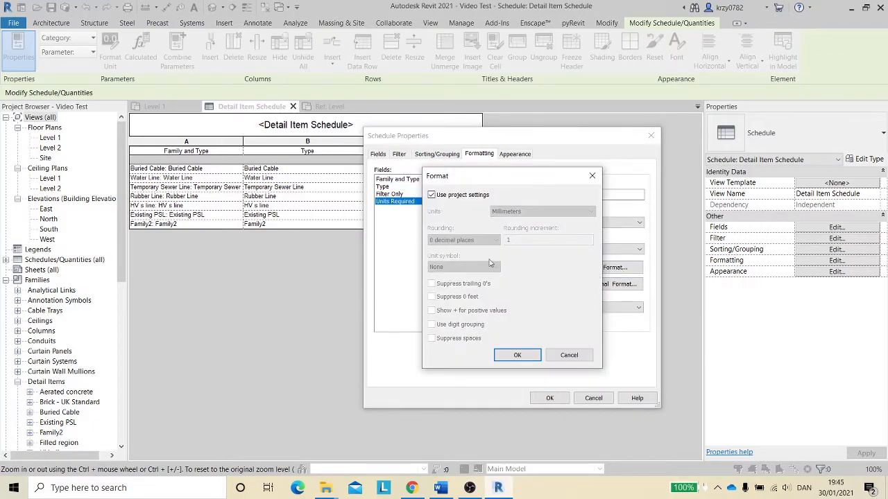
pyautogui.click(432, 195)
pyautogui.click(527, 212)
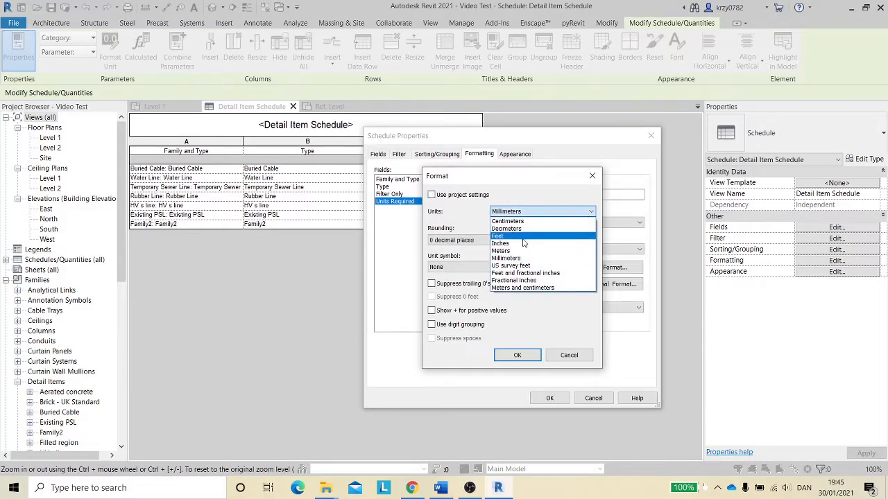
pyautogui.click(502, 251)
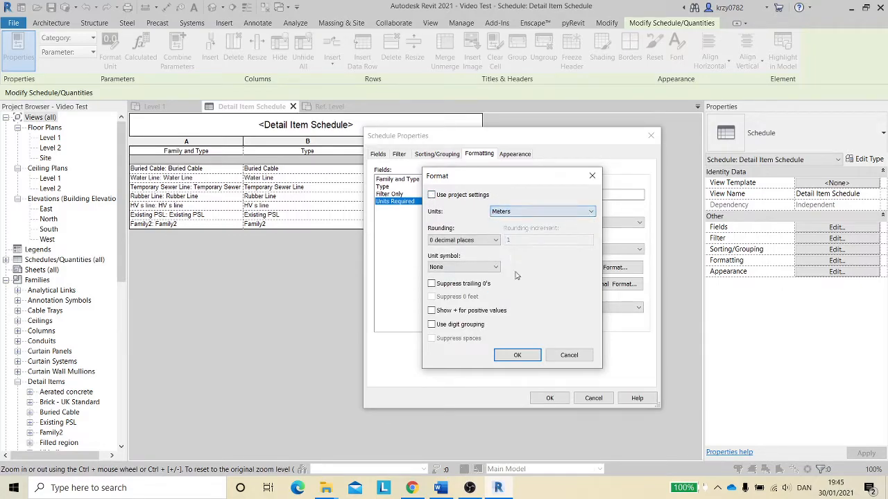
pyautogui.click(517, 355)
pyautogui.click(548, 400)
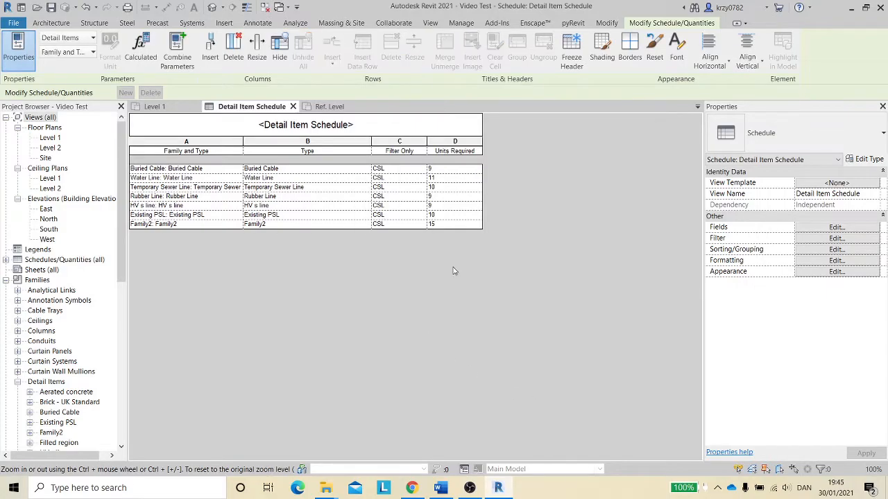